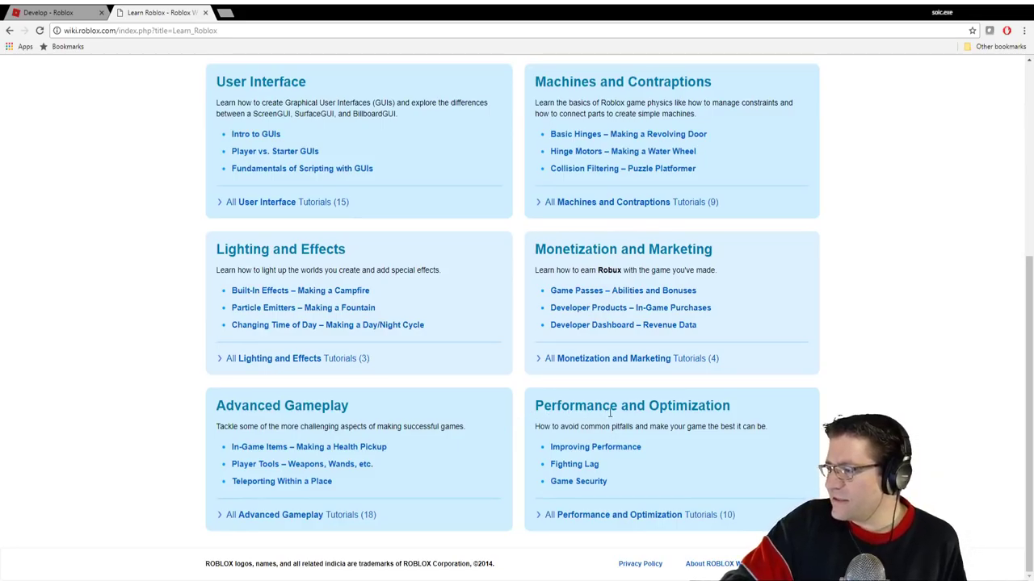
Open the "Basic Modeling – Making an Office Building" tutorial from the Roblox Basics section of the Learn Roblox page.
{"action": "scroll", "coordinate": [446, 323], "scroll_direction": "up", "scroll_amount": 4}
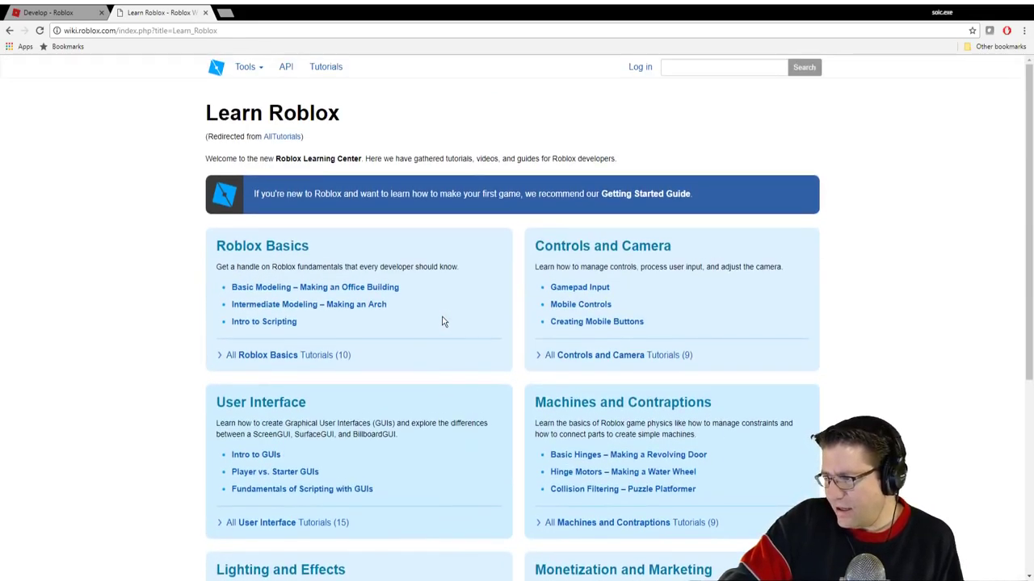
{"action": "left_click", "coordinate": [261, 288]}
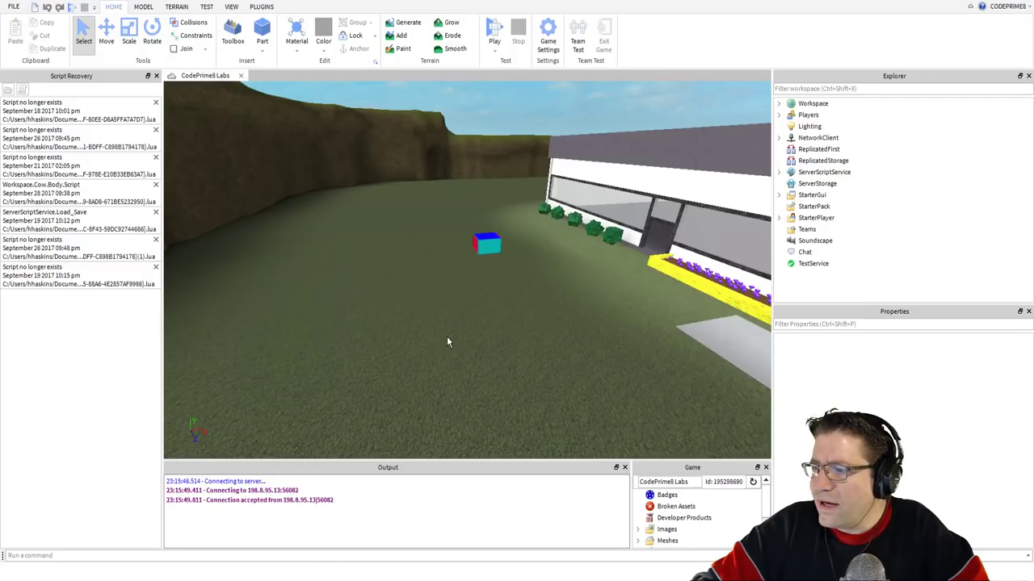
In Roblox Studio, insert a block part in the grassy foreground and apply a patterned surface to its upper face.
{"action": "right_click_drag", "start_coordinate": [448, 337], "coordinate": [447, 337]}
{"action": "key", "text": "w"}
{"action": "key", "text": "s"}
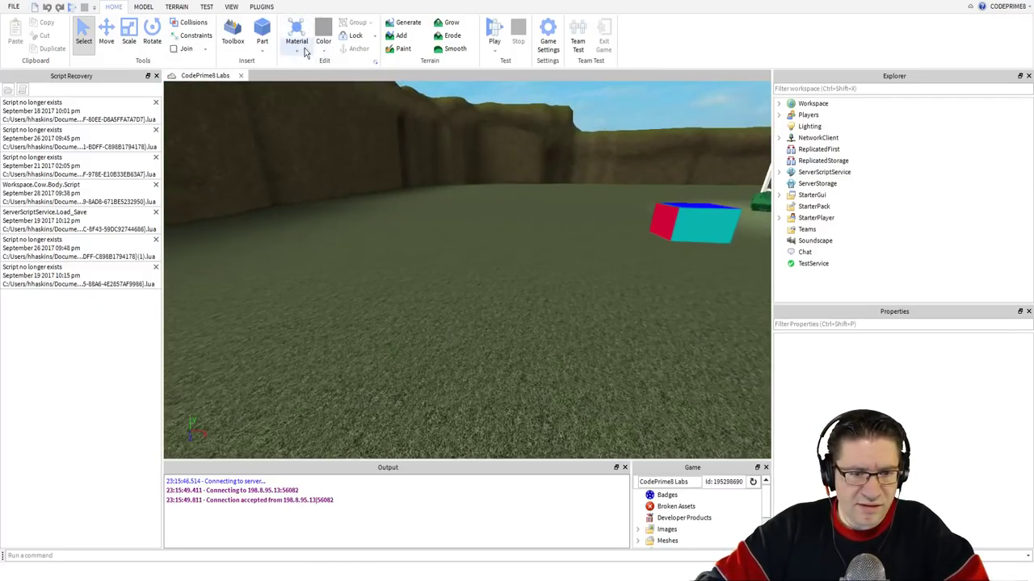
{"action": "left_click", "coordinate": [276, 69]}
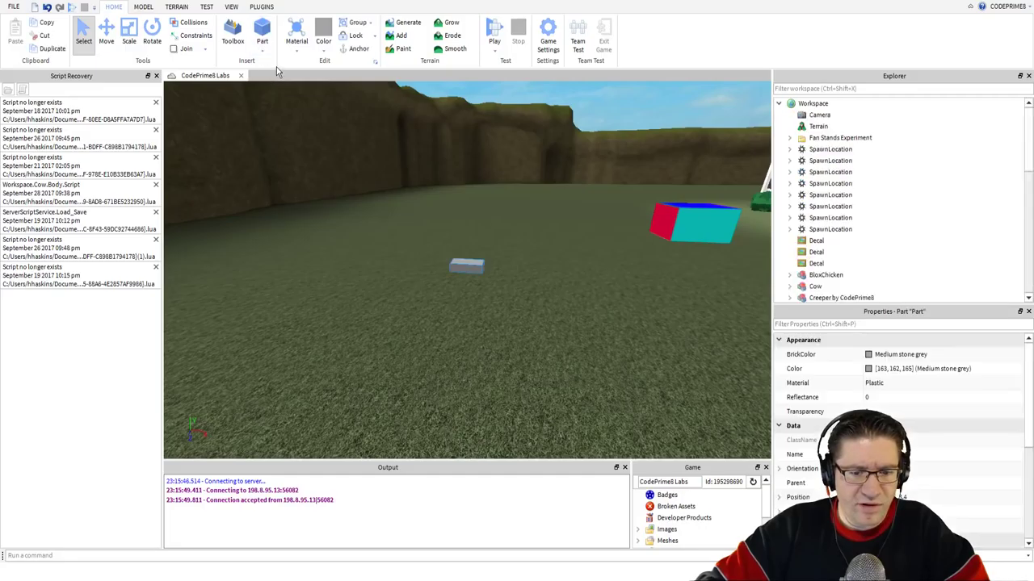
{"action": "left_click_drag", "start_coordinate": [459, 259], "coordinate": [427, 352]}
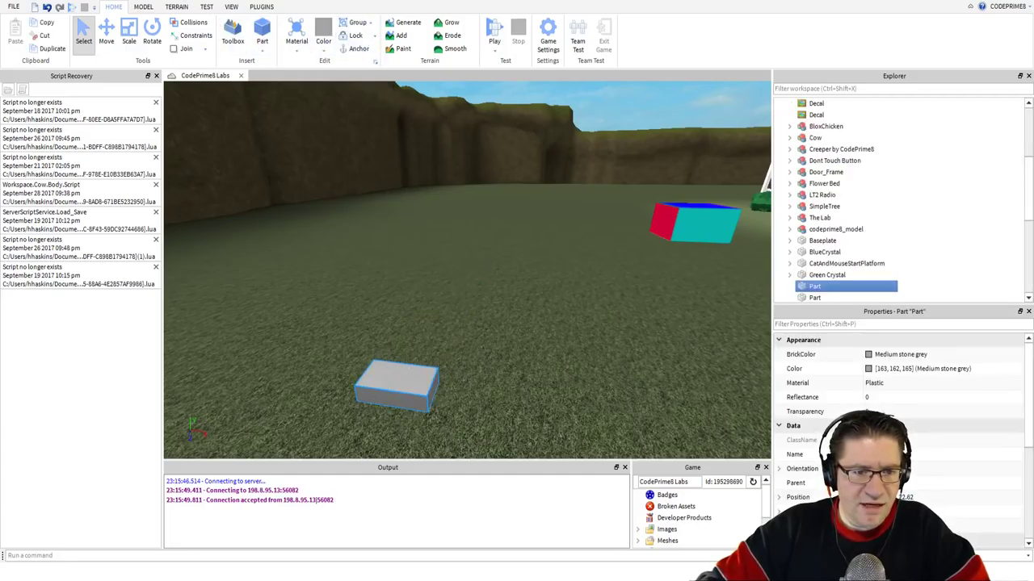
{"action": "left_click", "coordinate": [143, 6]}
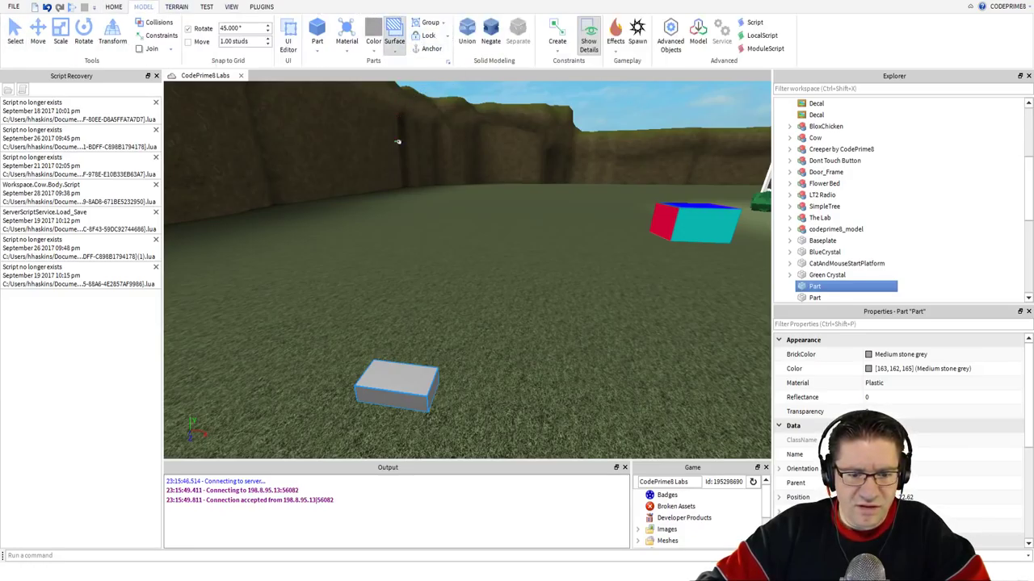
{"action": "left_click", "coordinate": [397, 370]}
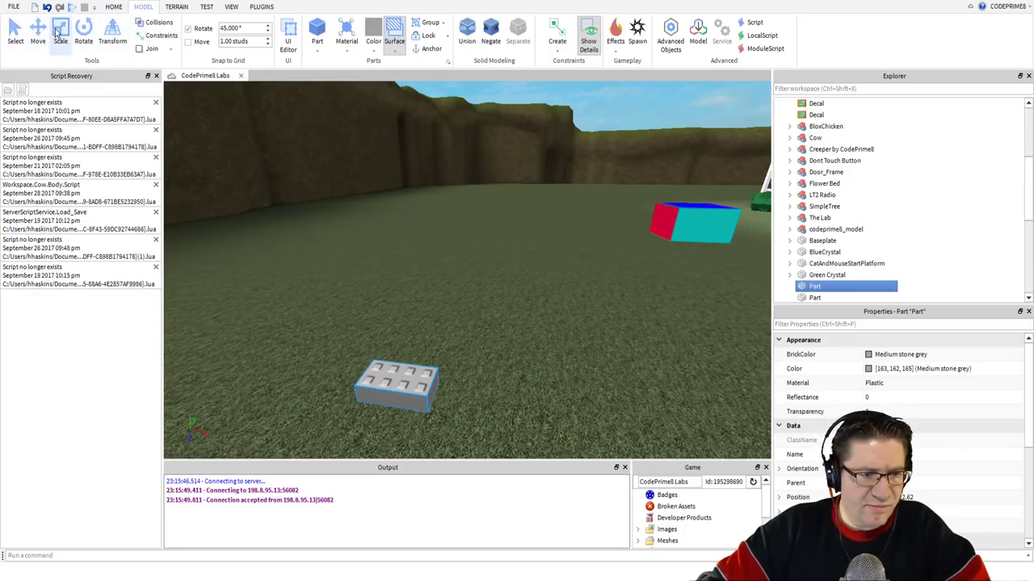
Enable 1-stud move snapping and adjust the block's position on the grass, including its Position property.
{"action": "left_click", "coordinate": [61, 34]}
{"action": "left_click", "coordinate": [188, 41]}
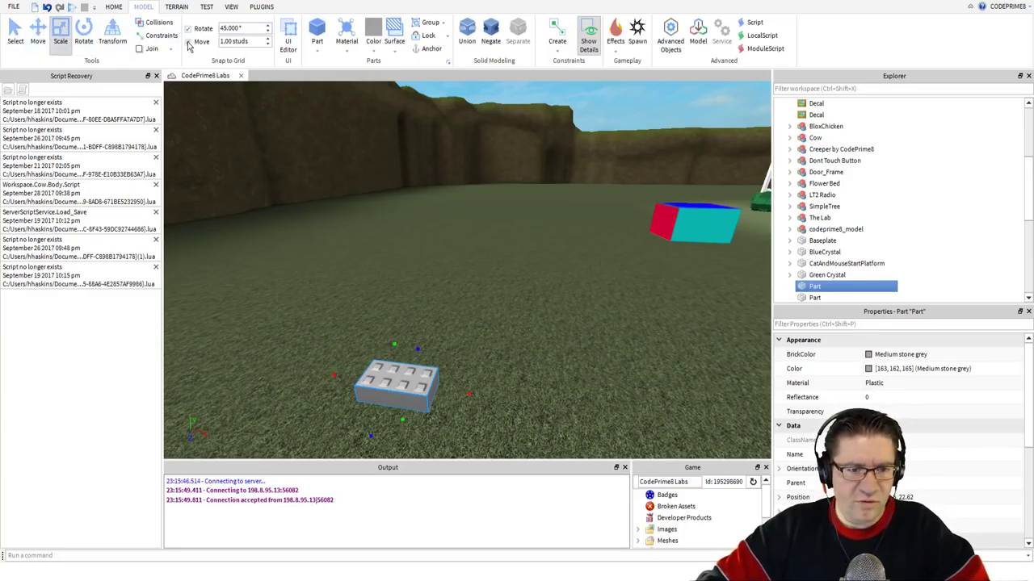
{"action": "mouse_move", "coordinate": [408, 387]}
{"action": "left_mouse_down"}
{"action": "mouse_move", "coordinate": [423, 365]}
{"action": "mouse_move", "coordinate": [403, 367]}
{"action": "mouse_move", "coordinate": [421, 396]}
{"action": "left_mouse_up"}
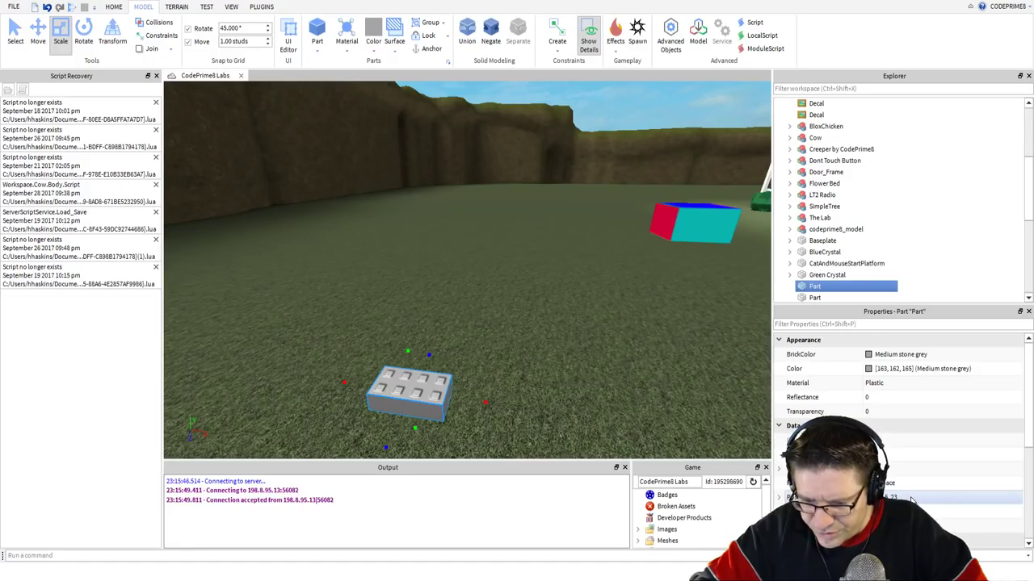
{"action": "left_click", "coordinate": [880, 498]}
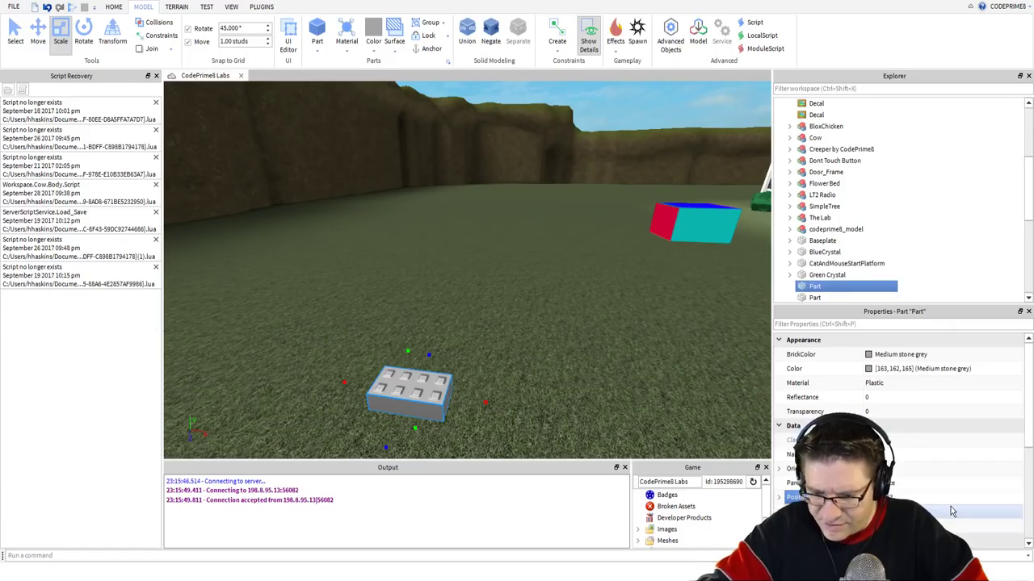
{"action": "key", "text": "Return"}
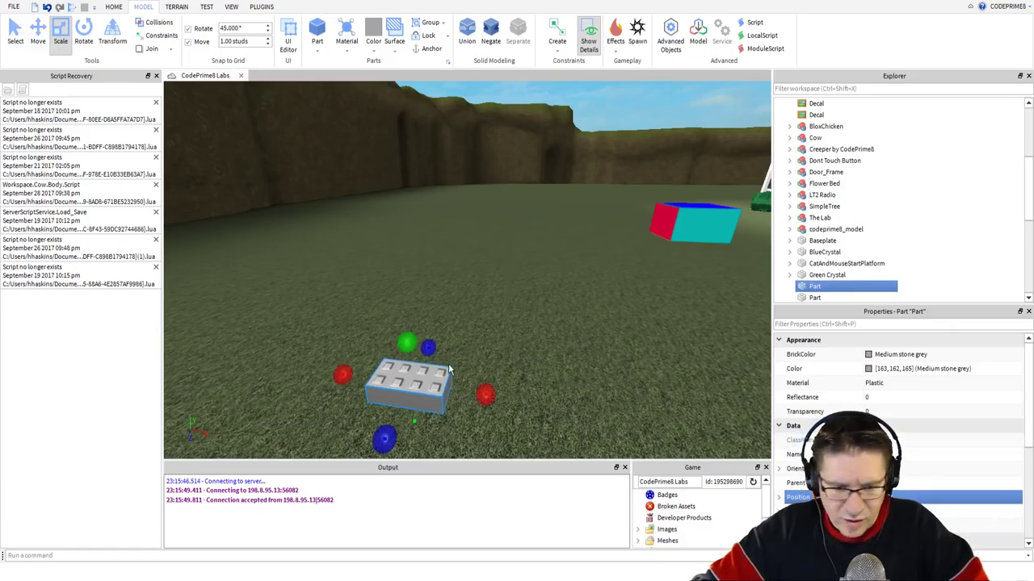
{"action": "mouse_move", "coordinate": [415, 374]}
{"action": "left_mouse_down"}
{"action": "mouse_move", "coordinate": [370, 375]}
{"action": "mouse_move", "coordinate": [474, 371]}
{"action": "mouse_move", "coordinate": [412, 386]}
{"action": "left_mouse_up"}
Examine the block and its scale handles from several sides and distances.
{"action": "mouse_move", "coordinate": [473, 359]}
{"action": "right_mouse_down"}
{"action": "mouse_move", "coordinate": [468, 342]}
{"action": "mouse_move", "coordinate": [482, 356]}
{"action": "right_mouse_up"}
{"action": "scroll", "coordinate": [469, 342], "scroll_direction": "up", "scroll_amount": 2}
{"action": "scroll", "coordinate": [469, 342], "scroll_direction": "down", "scroll_amount": 2}
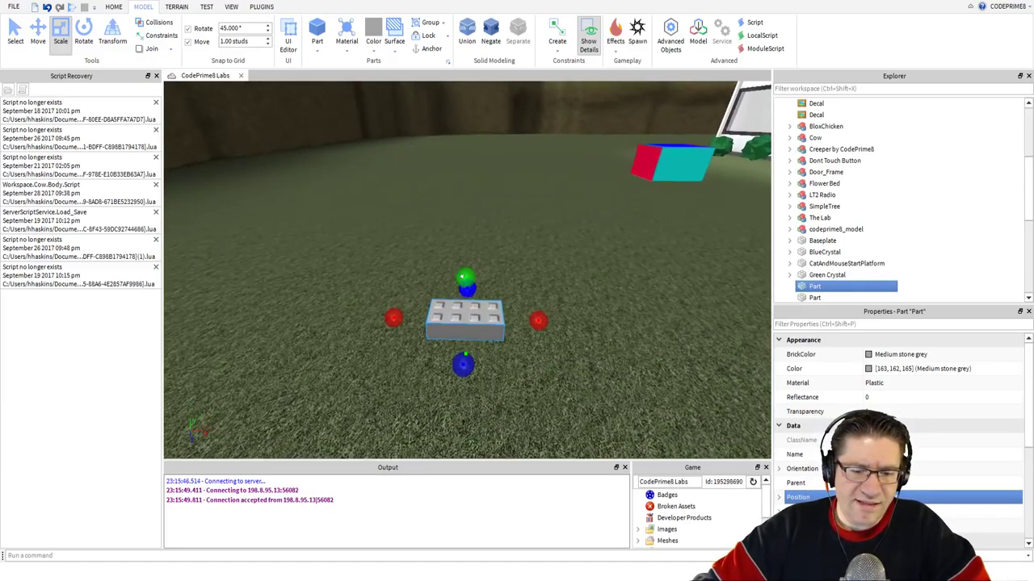
{"action": "right_click_drag", "start_coordinate": [605, 267], "coordinate": [605, 267]}
{"action": "key", "text": "a"}
{"action": "key", "text": "w"}
{"action": "key", "text": "d"}
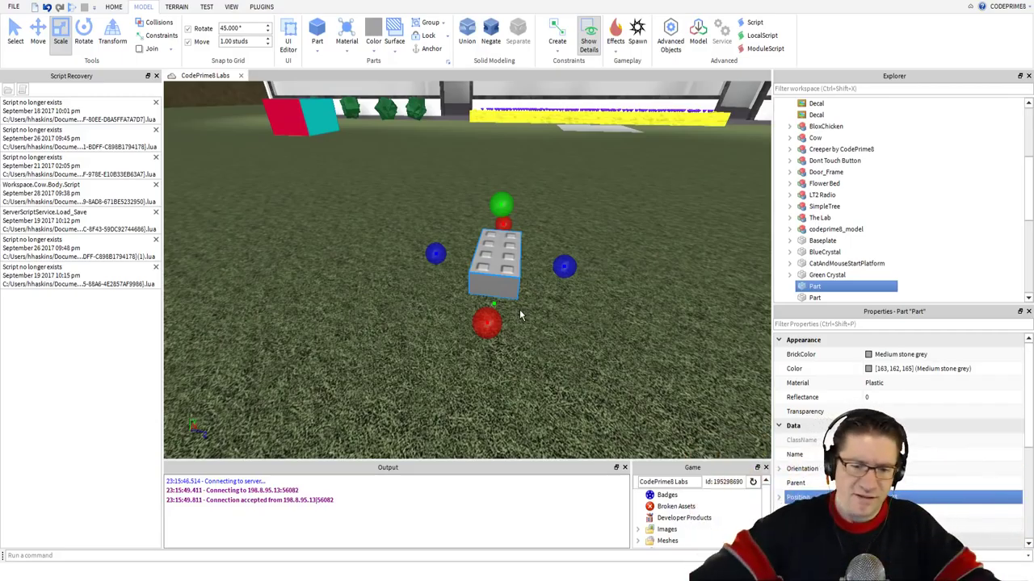
{"action": "mouse_move", "coordinate": [471, 301]}
{"action": "right_mouse_down"}
{"action": "mouse_move", "coordinate": [463, 288]}
{"action": "mouse_move", "coordinate": [473, 304]}
{"action": "mouse_move", "coordinate": [463, 288]}
{"action": "mouse_move", "coordinate": [463, 298]}
{"action": "right_mouse_up"}
{"action": "scroll", "coordinate": [463, 298], "scroll_direction": "down", "scroll_amount": 3}
{"action": "scroll", "coordinate": [463, 298], "scroll_direction": "up", "scroll_amount": 3}
{"action": "scroll", "coordinate": [463, 297], "scroll_direction": "down", "scroll_amount": 3}
{"action": "scroll", "coordinate": [463, 297], "scroll_direction": "up", "scroll_amount": 5}
{"action": "scroll", "coordinate": [464, 298], "scroll_direction": "down", "scroll_amount": 5}
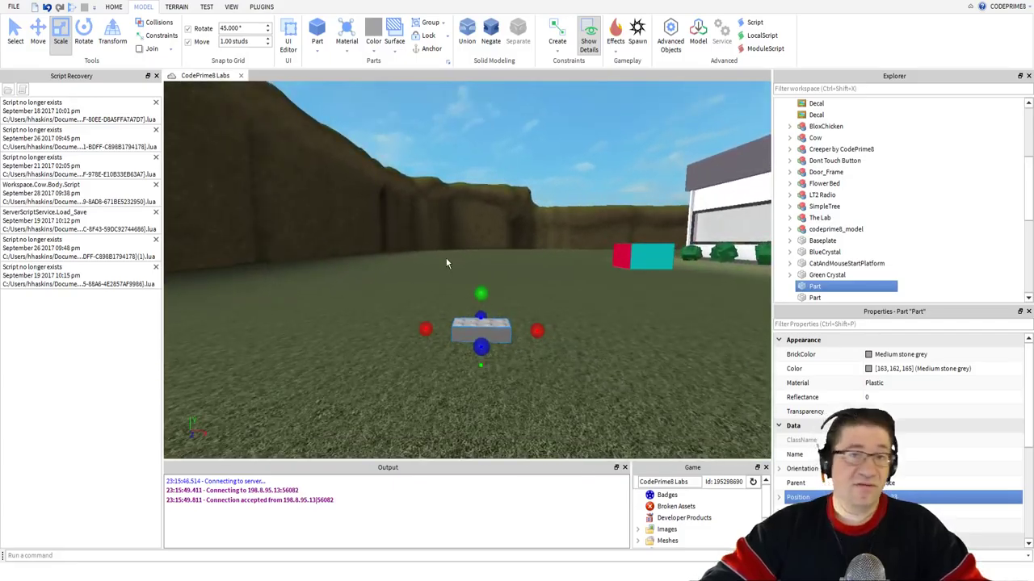
Scale the block down to a single row deep and stretch it upward into a tall upright panel.
{"action": "key", "text": "w"}
{"action": "scroll", "coordinate": [440, 274], "scroll_direction": "up", "scroll_amount": 4}
{"action": "scroll", "coordinate": [418, 255], "scroll_direction": "down", "scroll_amount": 2}
{"action": "left_click", "coordinate": [16, 35]}
{"action": "mouse_move", "coordinate": [191, 134]}
{"action": "right_mouse_down"}
{"action": "mouse_move", "coordinate": [202, 145]}
{"action": "mouse_move", "coordinate": [198, 136]}
{"action": "right_mouse_up"}
{"action": "left_click", "coordinate": [62, 36]}
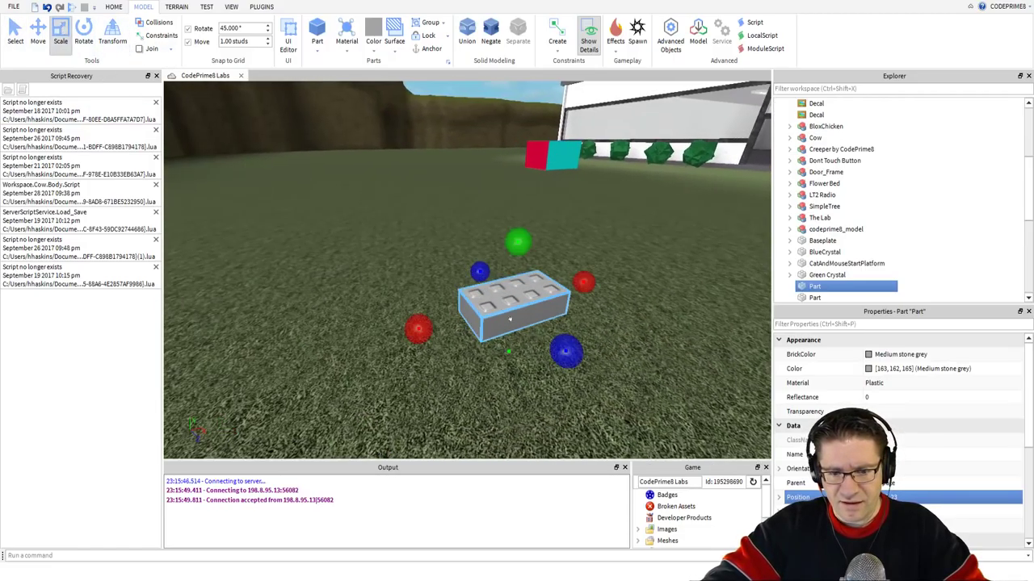
{"action": "left_click_drag", "start_coordinate": [556, 348], "coordinate": [545, 332]}
{"action": "key", "text": "d"}
{"action": "right_click_drag", "start_coordinate": [510, 280], "coordinate": [478, 274]}
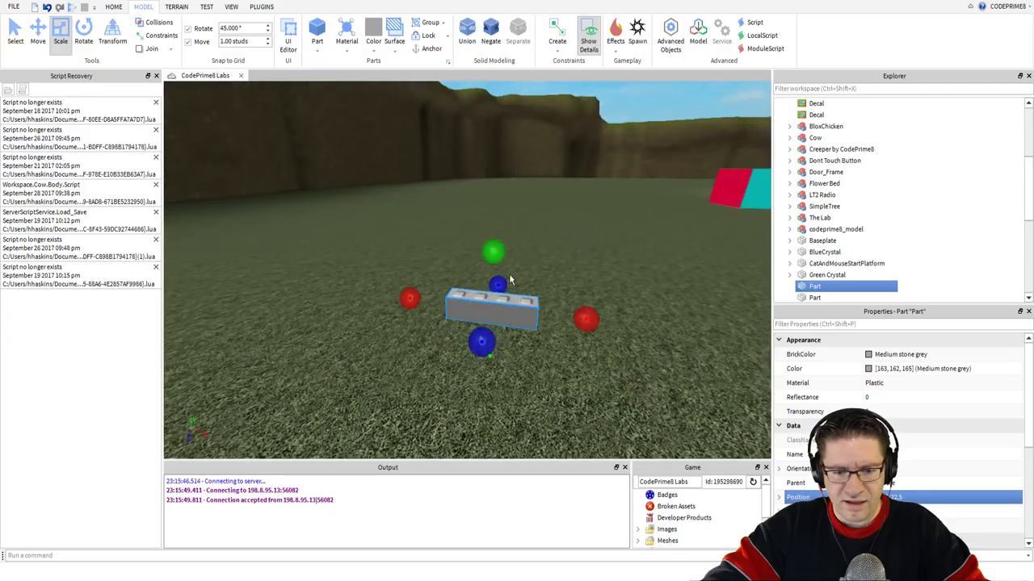
{"action": "left_click_drag", "start_coordinate": [484, 240], "coordinate": [486, 100]}
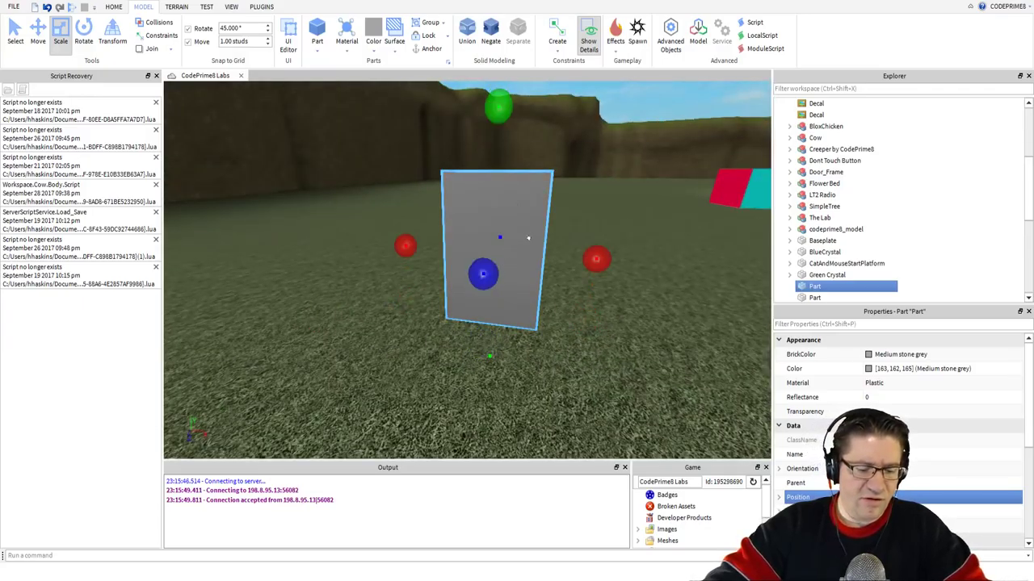
Duplicate the panel, resize the copy into a one-stud-wide vertical strip along its left edge, and color it black.
{"action": "key", "text": "ctrl+d"}
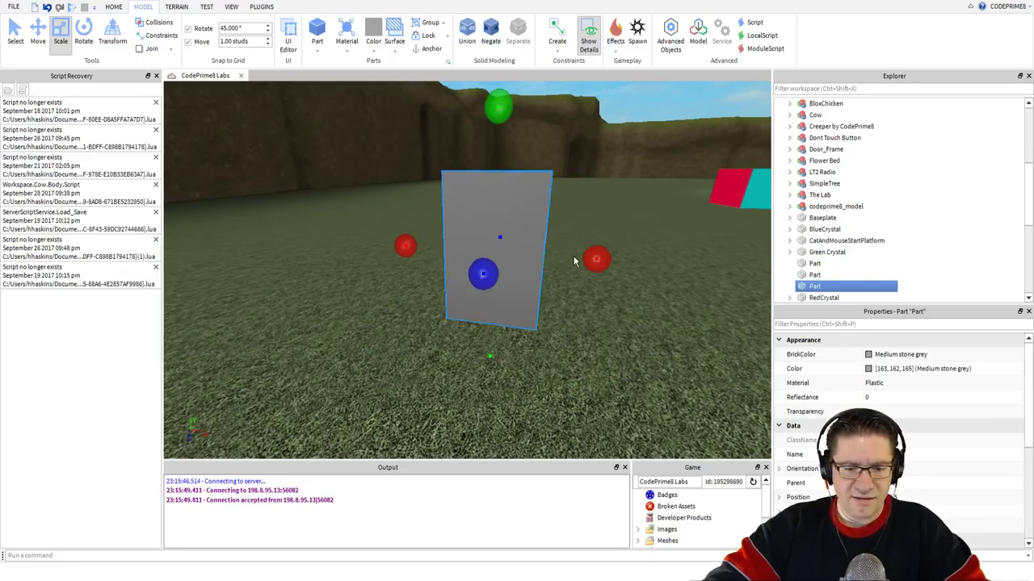
{"action": "left_click_drag", "start_coordinate": [403, 242], "coordinate": [385, 243]}
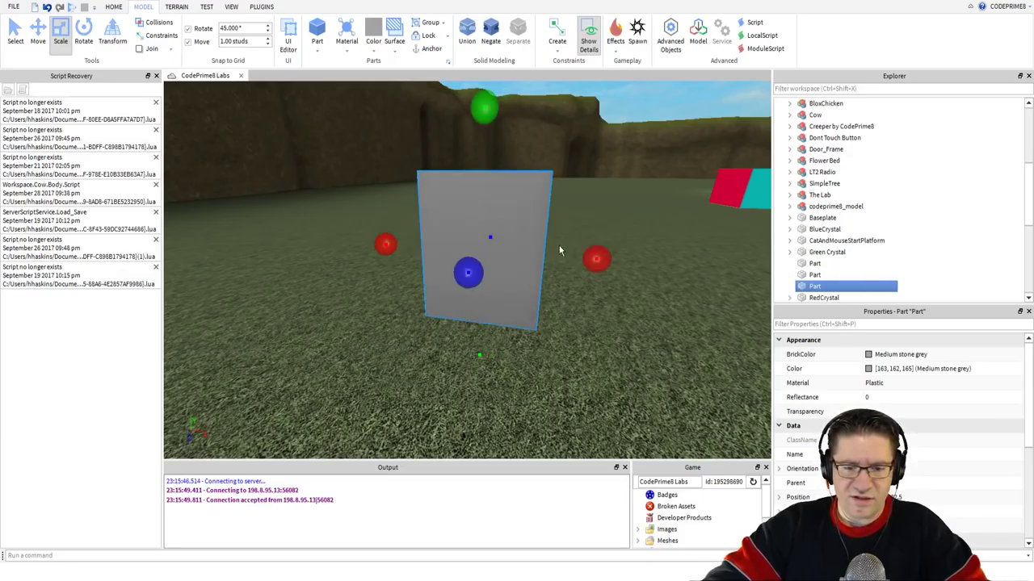
{"action": "left_click_drag", "start_coordinate": [585, 250], "coordinate": [480, 248]}
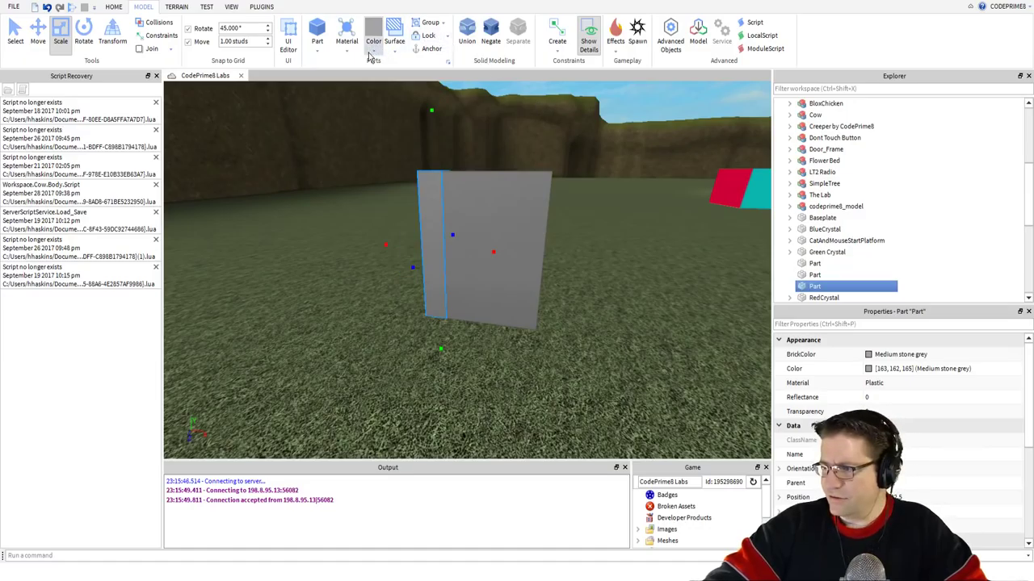
{"action": "left_click", "coordinate": [463, 69]}
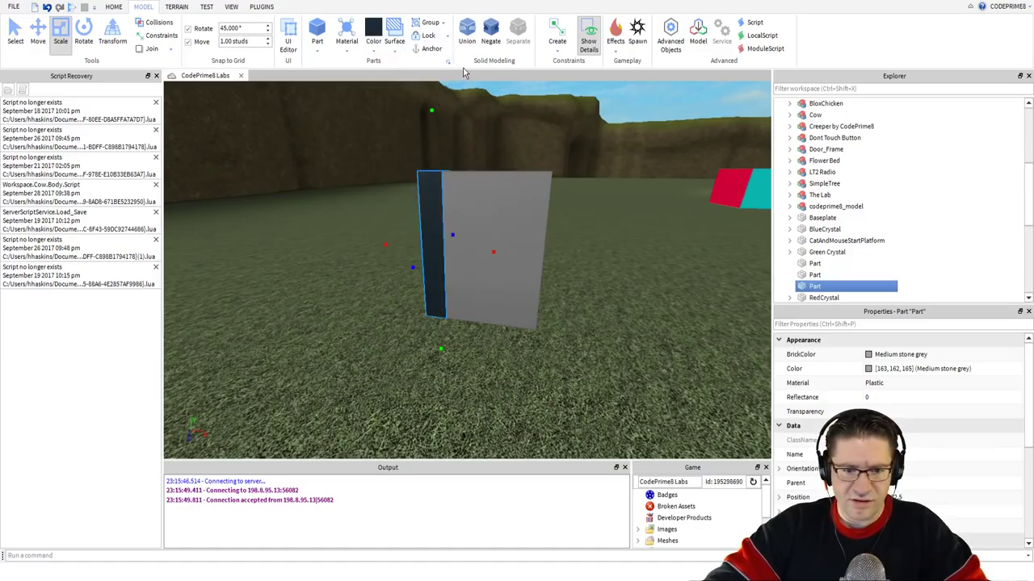
Color the large upright panel Electric blue.
{"action": "left_click", "coordinate": [503, 199]}
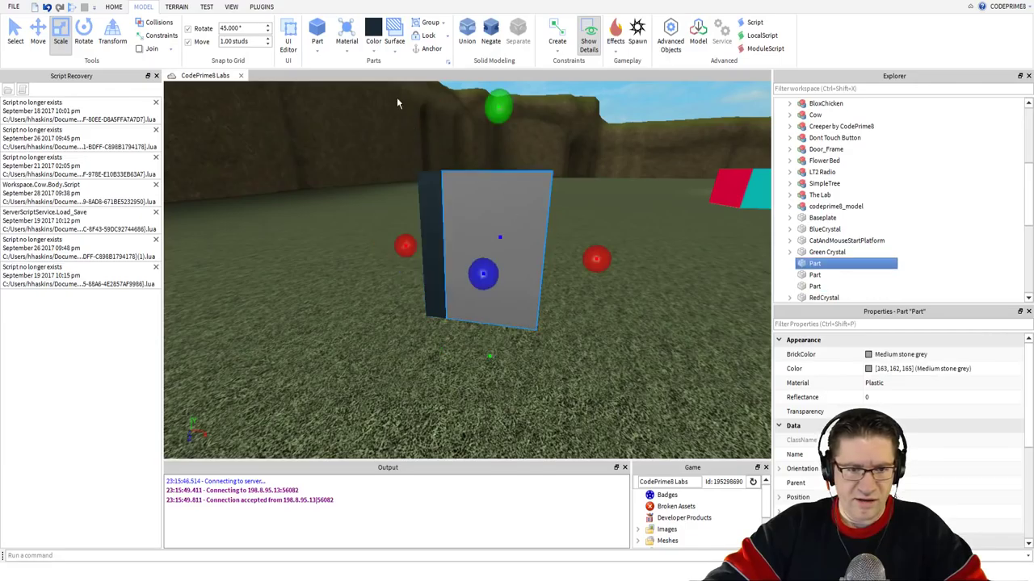
{"action": "left_click", "coordinate": [374, 51]}
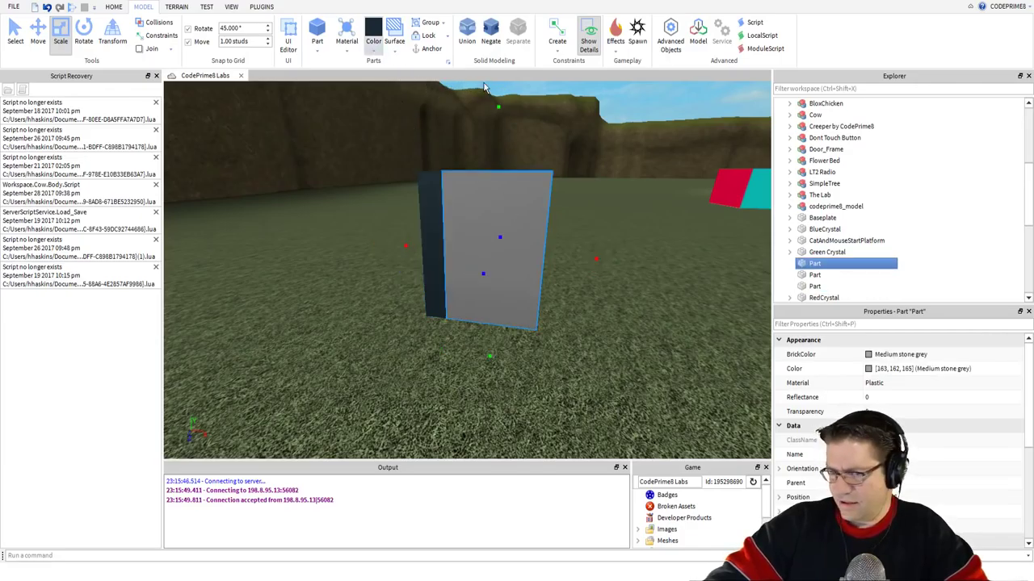
{"action": "left_click", "coordinate": [482, 113]}
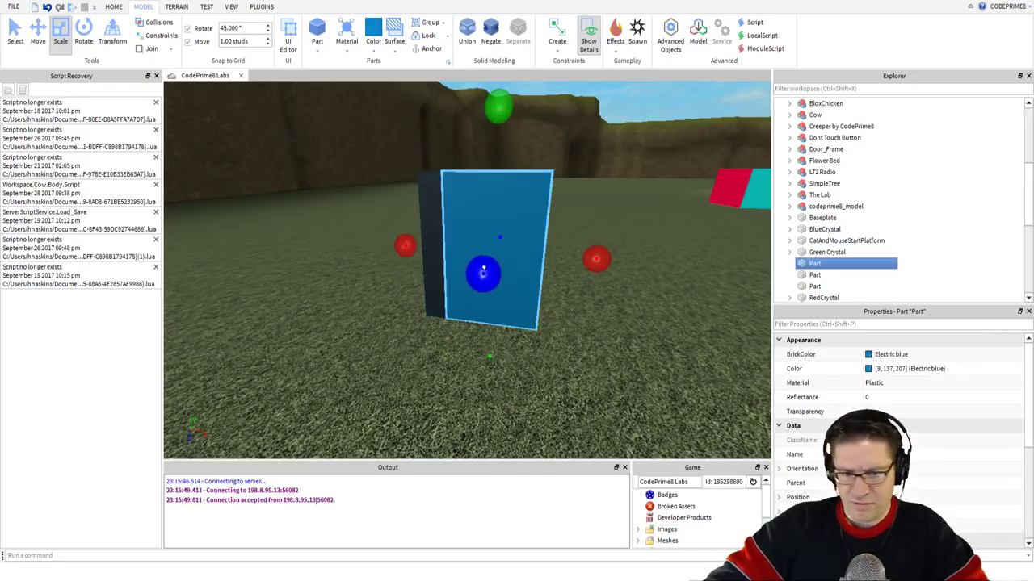
Raise the blue panel and the black strip together by one stud.
{"action": "left_click", "coordinate": [428, 198]}
{"action": "left_click", "coordinate": [474, 195], "text": "ctrl"}
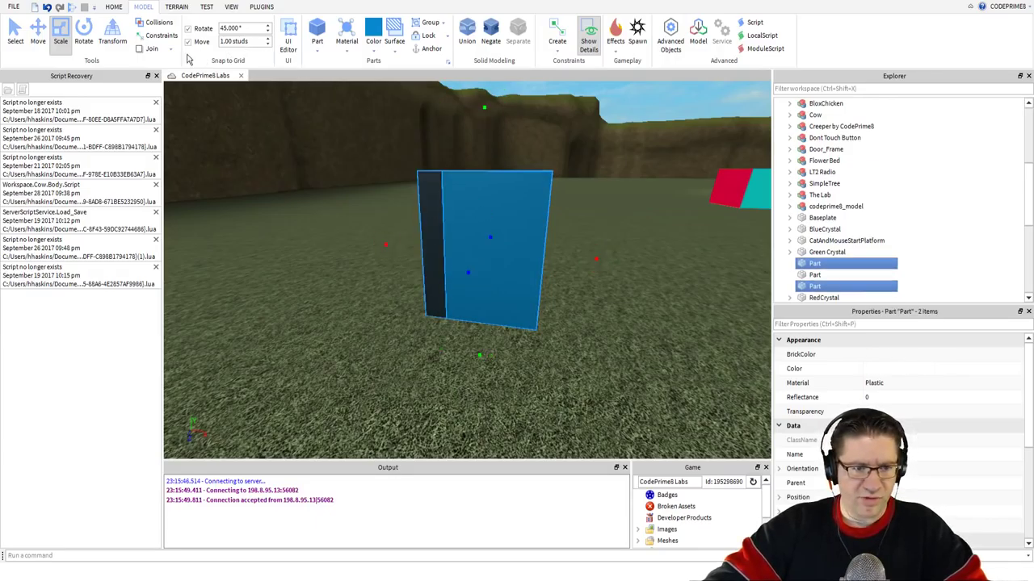
{"action": "left_click", "coordinate": [38, 32]}
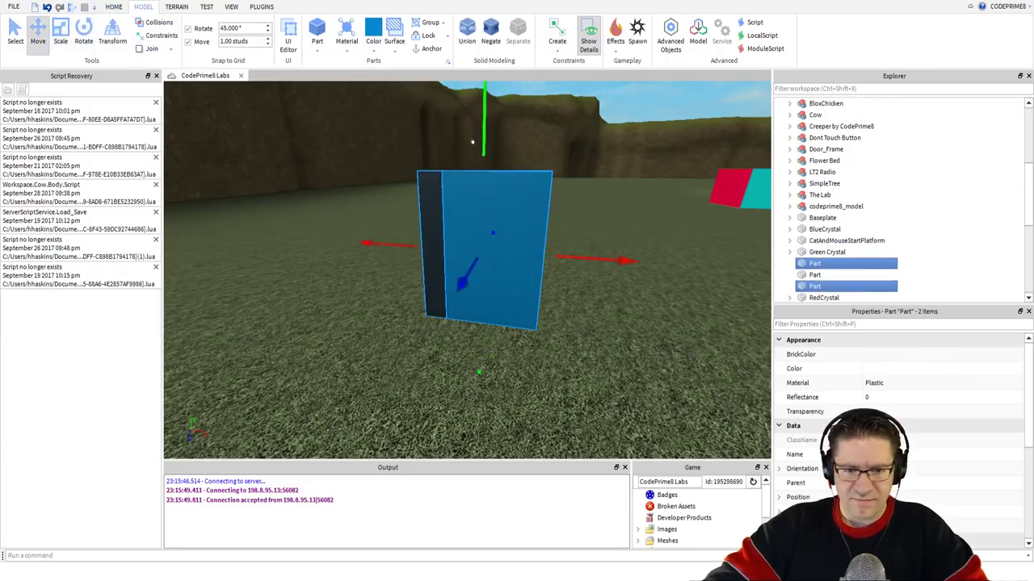
{"action": "left_click_drag", "start_coordinate": [473, 121], "coordinate": [474, 98]}
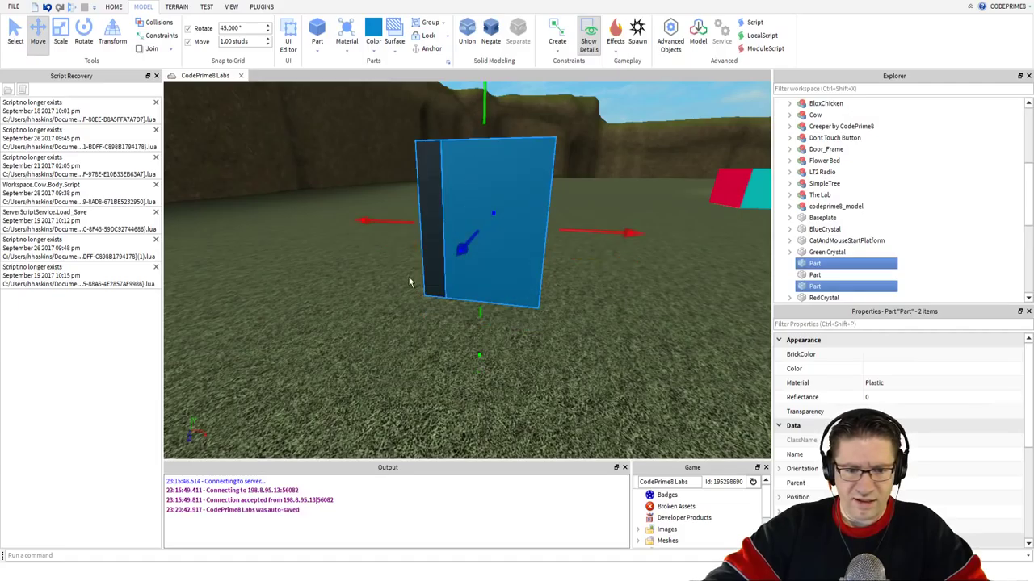
Duplicate the black strip and resize the copy into a one-stud-high horizontal strip running beneath the vertical strip and the blue panel.
{"action": "left_click", "coordinate": [689, 261]}
{"action": "left_click", "coordinate": [427, 215]}
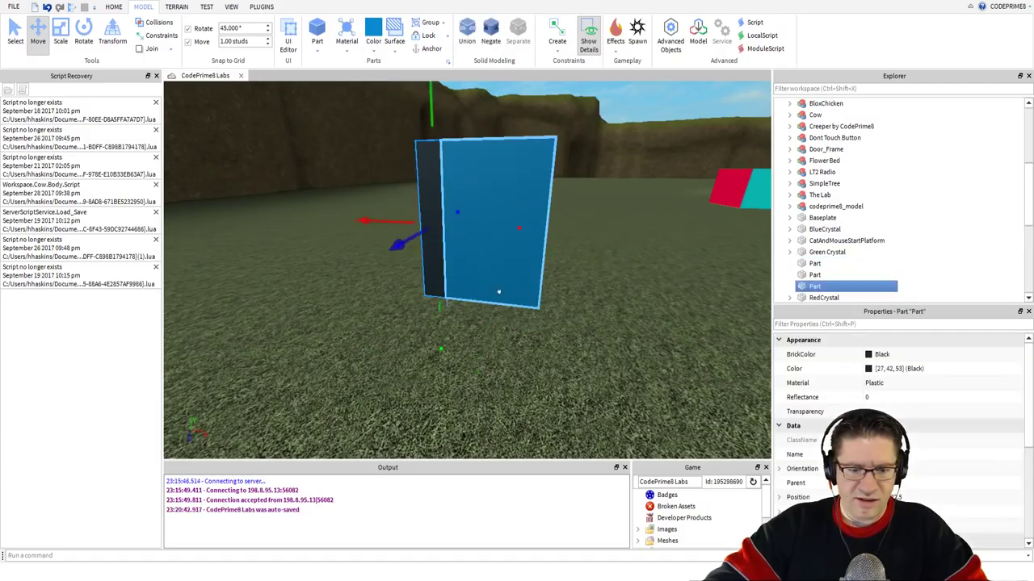
{"action": "key", "text": "ctrl+d"}
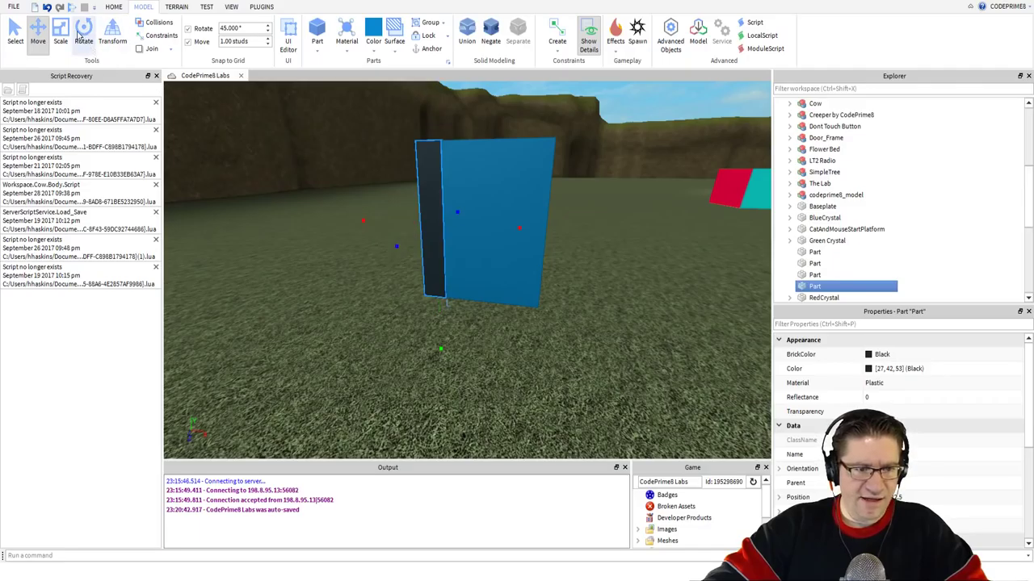
{"action": "left_click", "coordinate": [66, 32]}
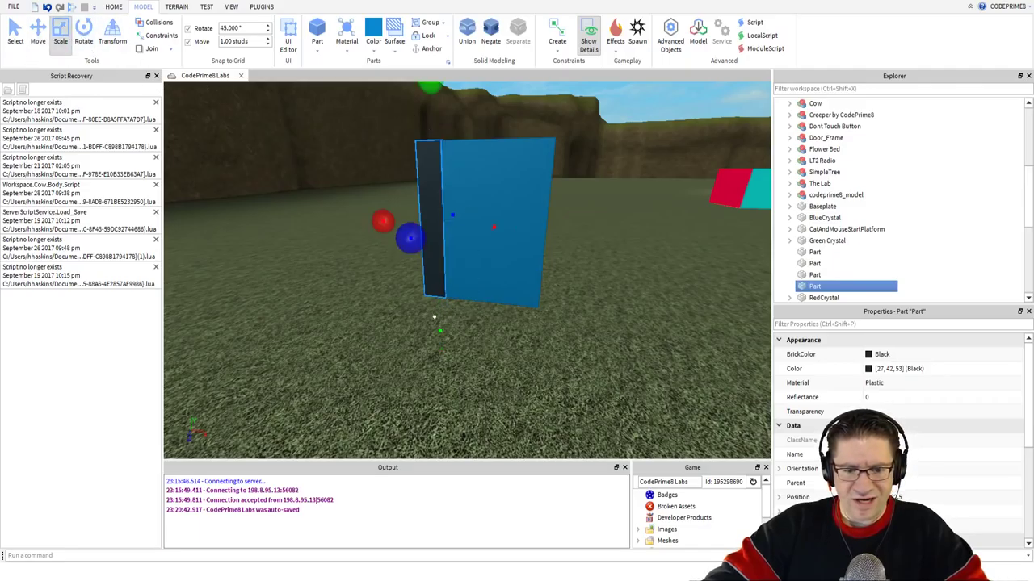
{"action": "left_click_drag", "start_coordinate": [432, 321], "coordinate": [432, 341]}
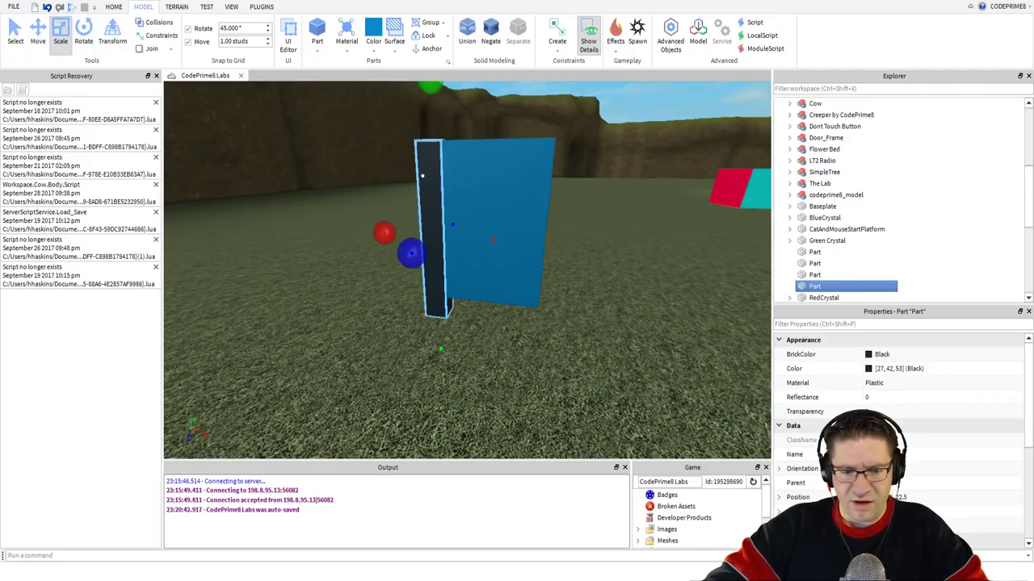
{"action": "left_click_drag", "start_coordinate": [427, 86], "coordinate": [392, 280]}
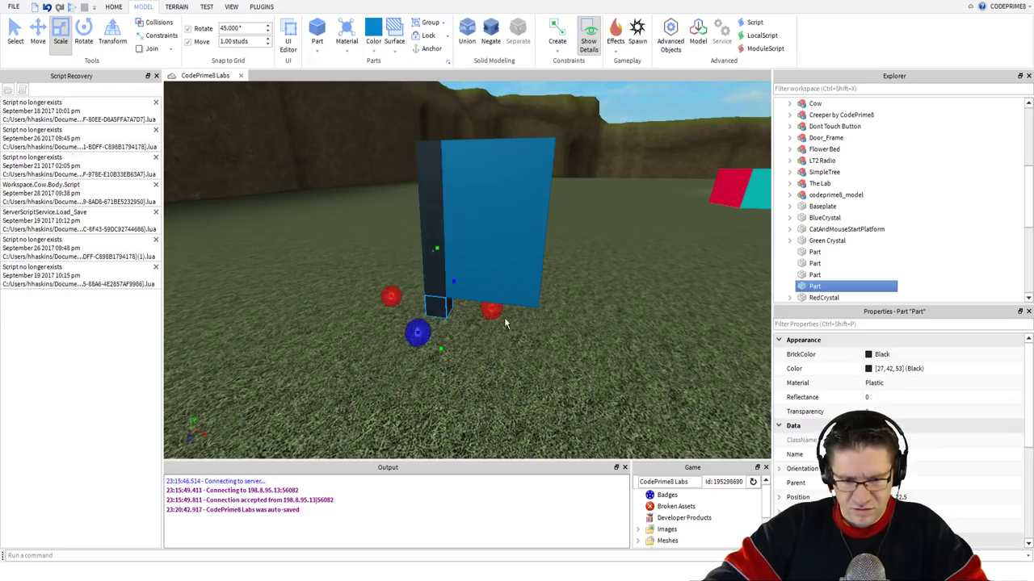
{"action": "left_click_drag", "start_coordinate": [489, 304], "coordinate": [587, 317]}
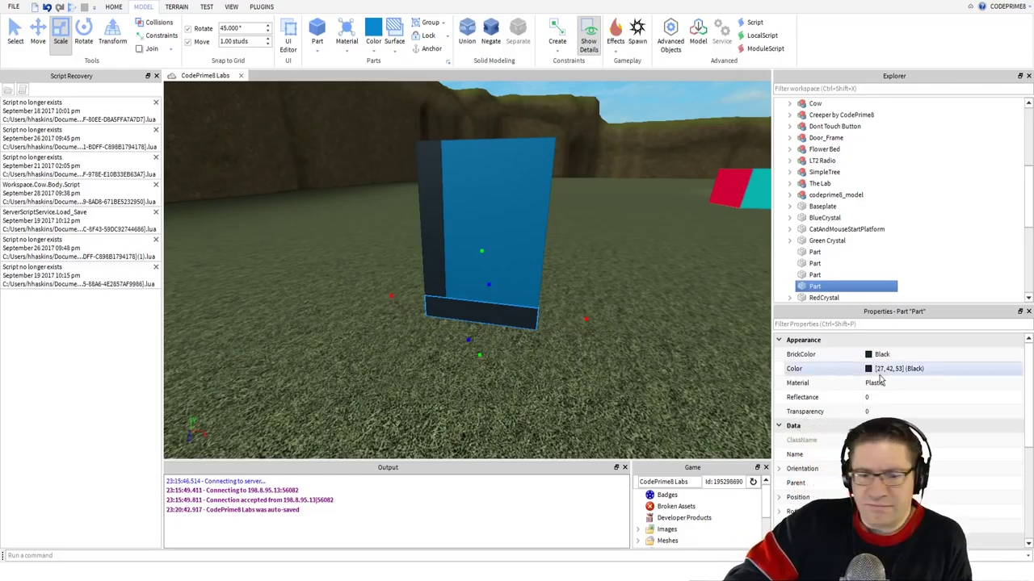
Lift the black vertical strip and the blue panel clear of the black horizontal strip beneath them.
{"action": "left_click", "coordinate": [505, 283]}
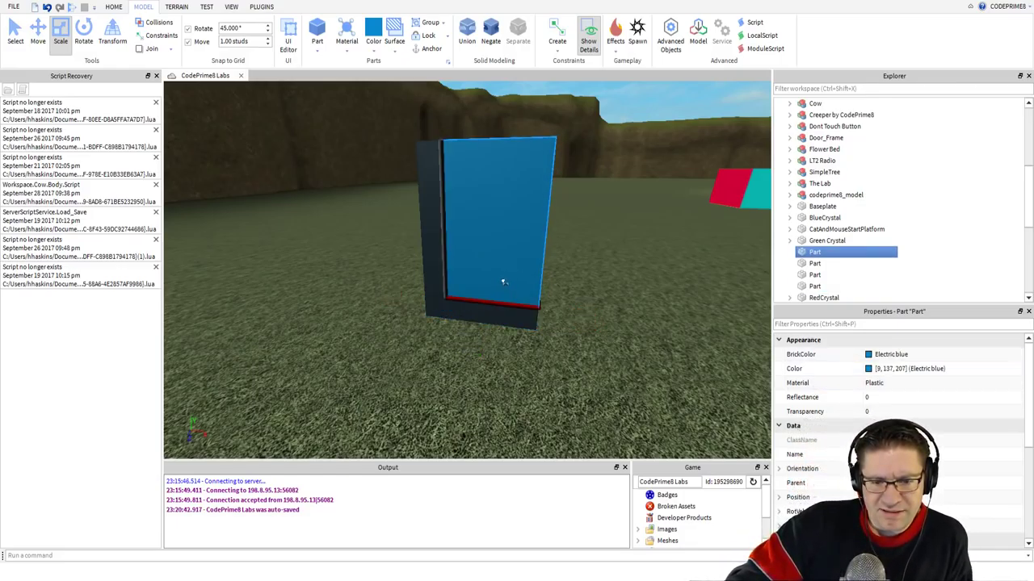
{"action": "left_click", "coordinate": [431, 287]}
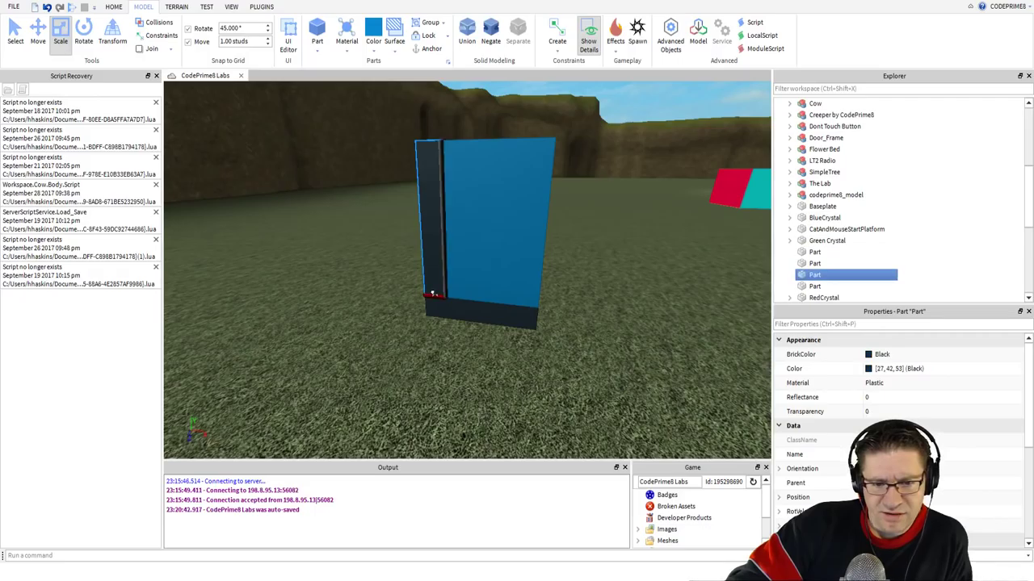
{"action": "left_click_drag", "start_coordinate": [431, 285], "coordinate": [436, 287]}
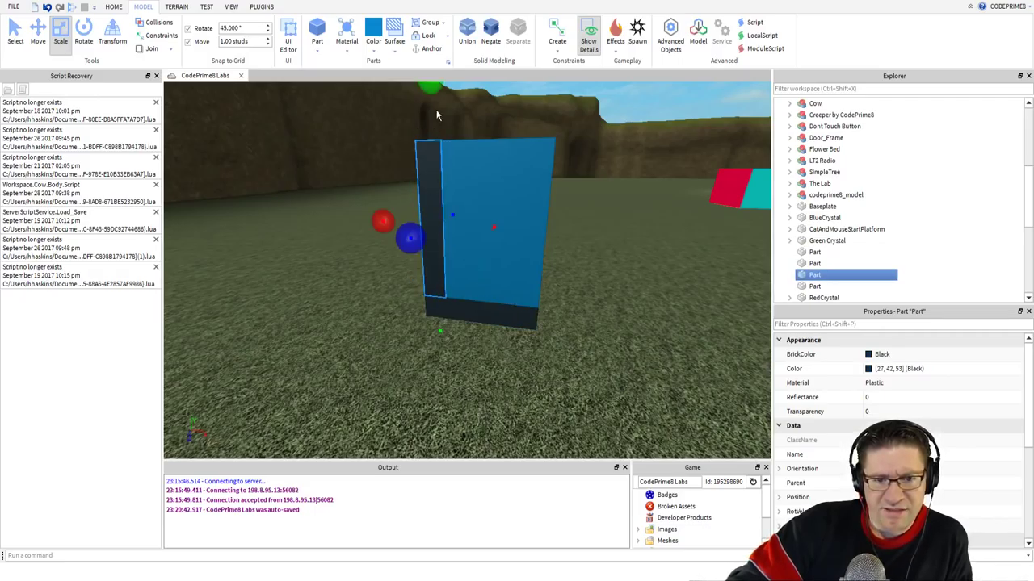
{"action": "left_click", "coordinate": [38, 34]}
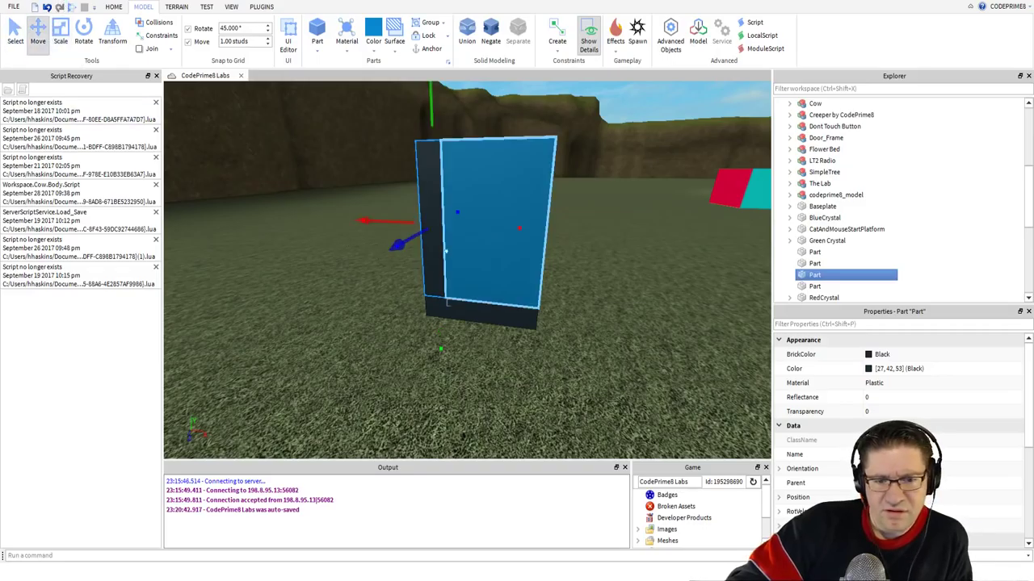
{"action": "left_click_drag", "start_coordinate": [428, 119], "coordinate": [423, 73]}
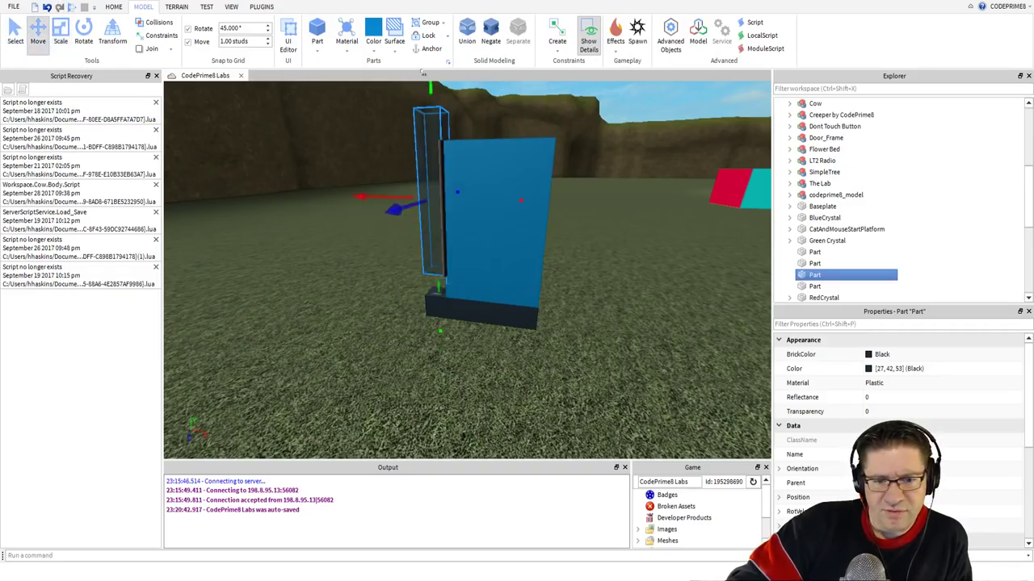
{"action": "left_click", "coordinate": [483, 173]}
{"action": "left_click_drag", "start_coordinate": [495, 109], "coordinate": [507, 5]}
Use the Surface tool to apply the chosen surface to the undersides of the raised blue panel and black vertical strip.
{"action": "right_click_drag", "start_coordinate": [548, 243], "coordinate": [528, 234]}
{"action": "scroll", "coordinate": [537, 242], "scroll_direction": "up", "scroll_amount": 5}
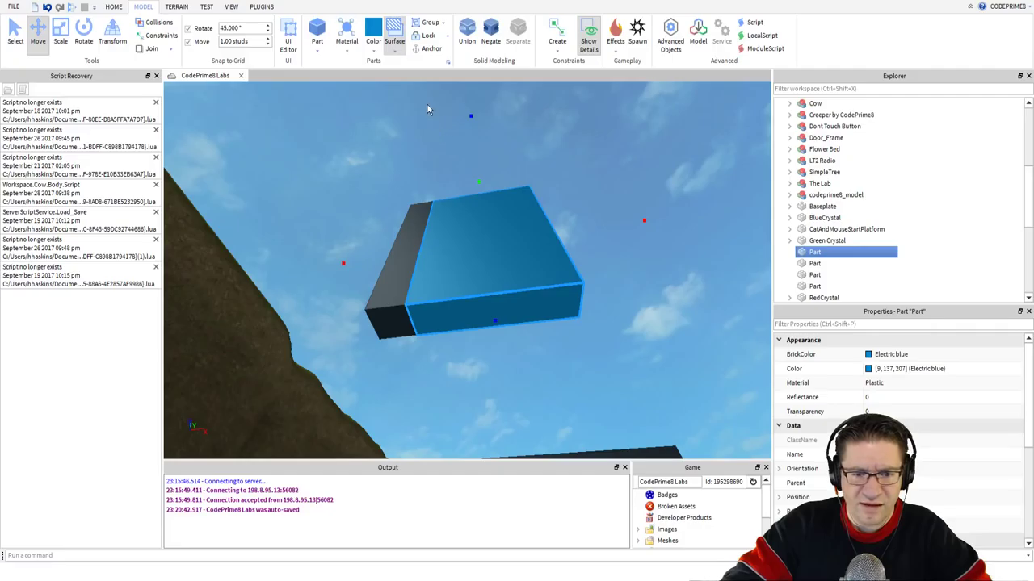
{"action": "left_click", "coordinate": [453, 301]}
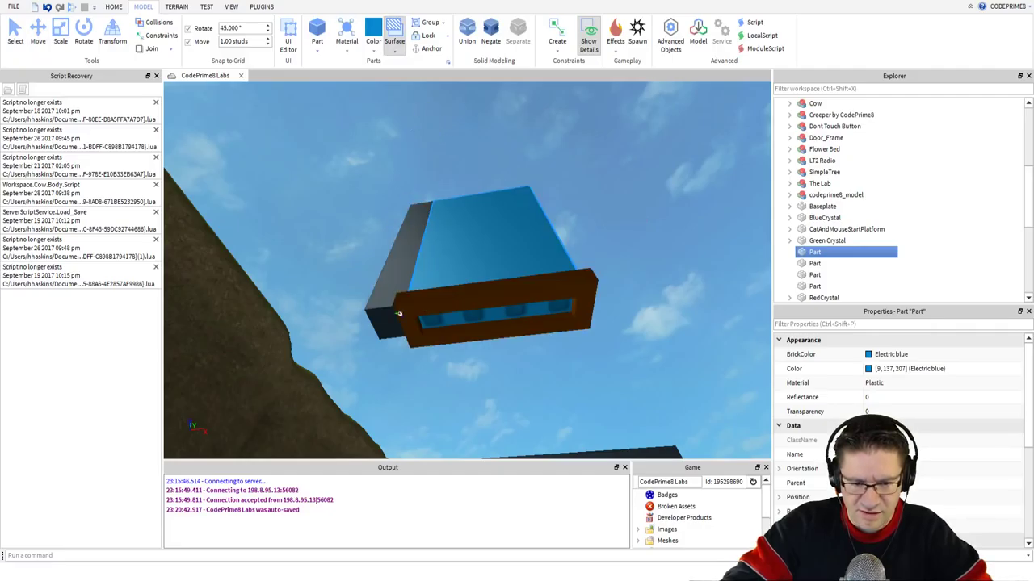
{"action": "left_click", "coordinate": [379, 314]}
{"action": "scroll", "coordinate": [436, 414], "scroll_direction": "down", "scroll_amount": 5}
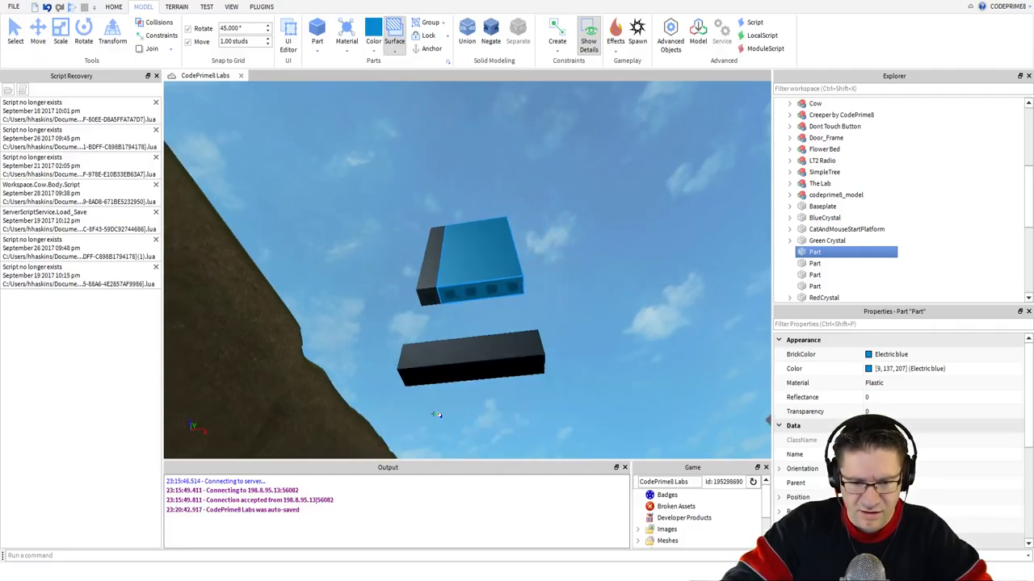
{"action": "right_click_drag", "start_coordinate": [496, 316], "coordinate": [472, 363]}
{"action": "scroll", "coordinate": [493, 320], "scroll_direction": "up", "scroll_amount": 4}
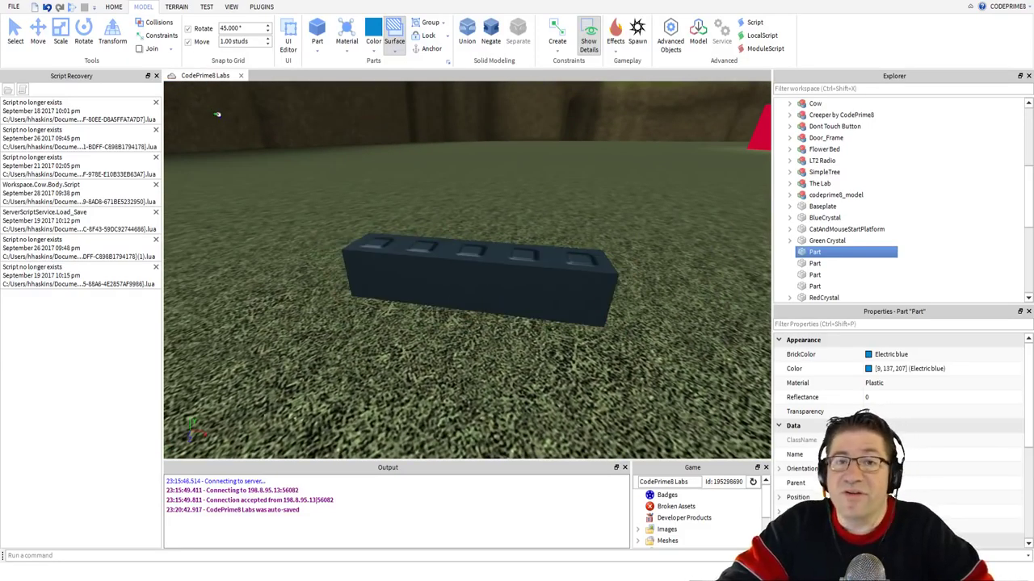
Lower the blue panel and the black vertical strip together until they rest on the black horizontal strip.
{"action": "left_click", "coordinate": [43, 34]}
{"action": "right_click_drag", "start_coordinate": [277, 205], "coordinate": [285, 200]}
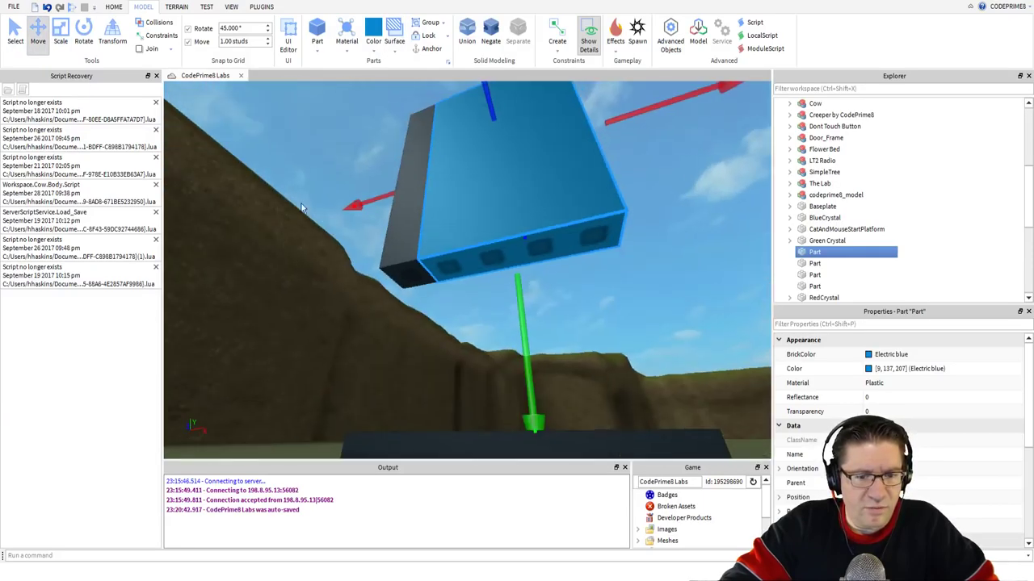
{"action": "left_click", "coordinate": [410, 219], "text": "ctrl"}
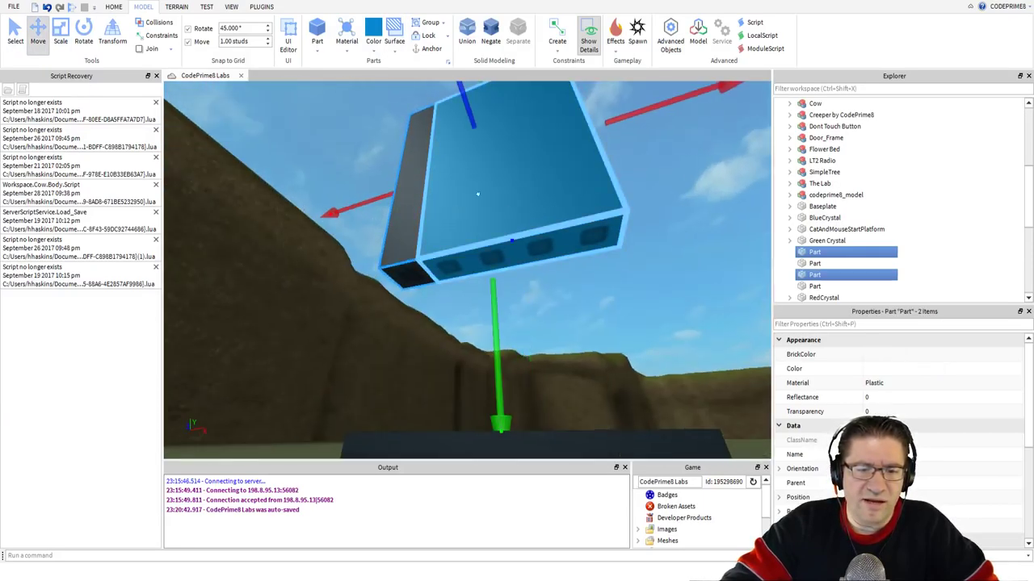
{"action": "left_click", "coordinate": [464, 212]}
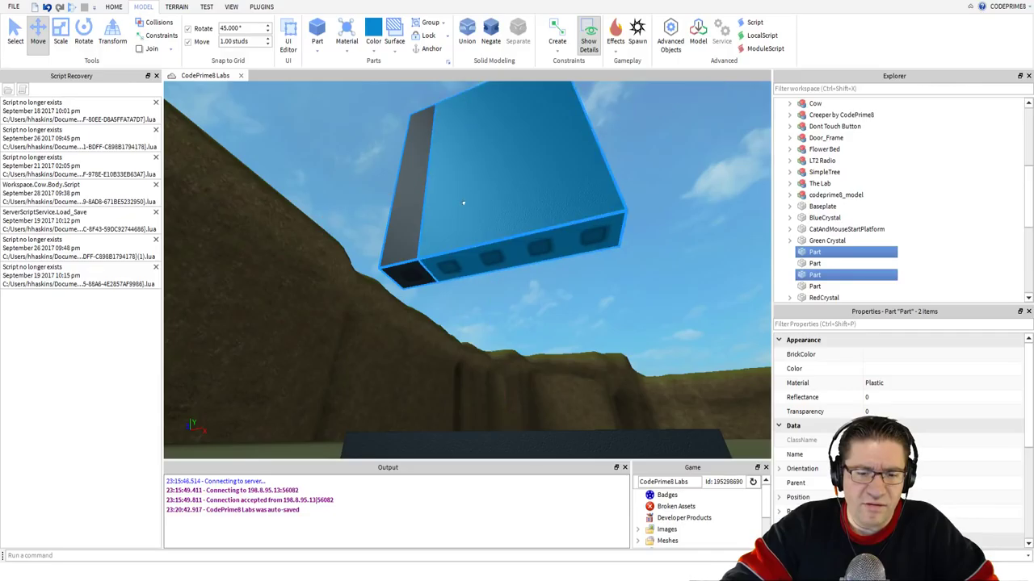
{"action": "scroll", "coordinate": [464, 218], "scroll_direction": "down", "scroll_amount": 5}
{"action": "scroll", "coordinate": [473, 226], "scroll_direction": "up", "scroll_amount": 5}
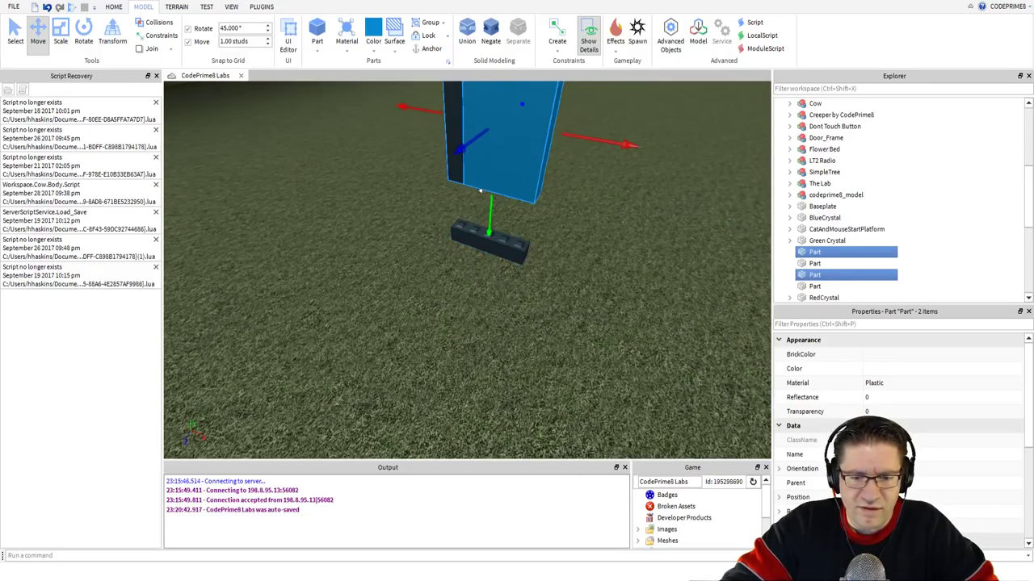
{"action": "left_click_drag", "start_coordinate": [483, 192], "coordinate": [482, 235]}
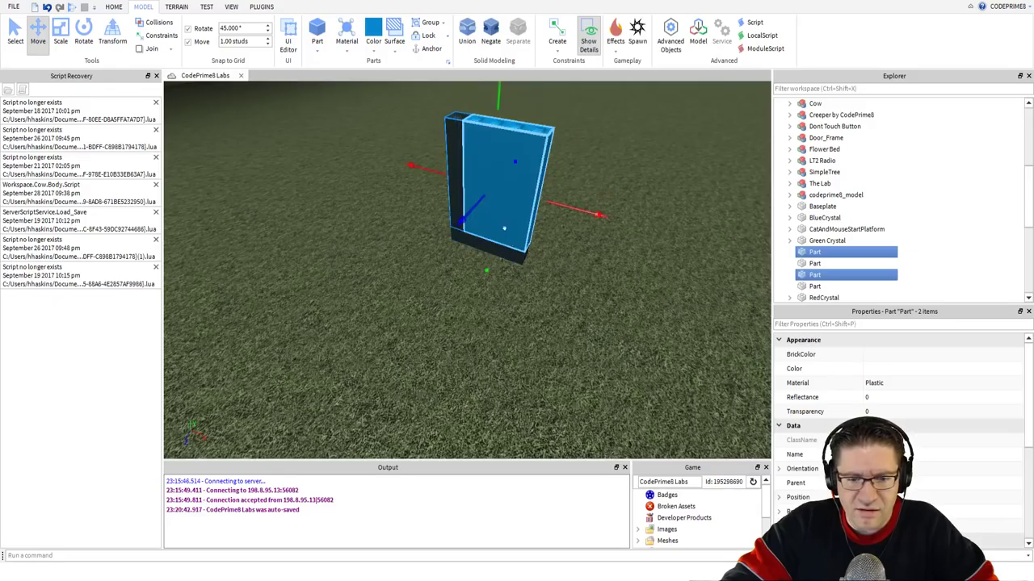
{"action": "left_click_drag", "start_coordinate": [492, 101], "coordinate": [491, 99]}
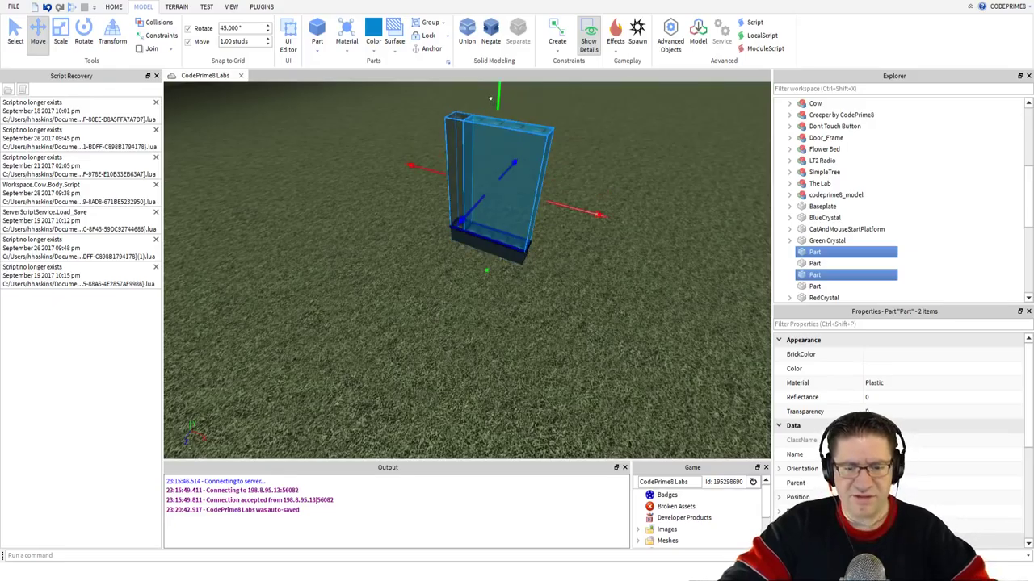
{"action": "left_click_drag", "start_coordinate": [490, 99], "coordinate": [490, 99]}
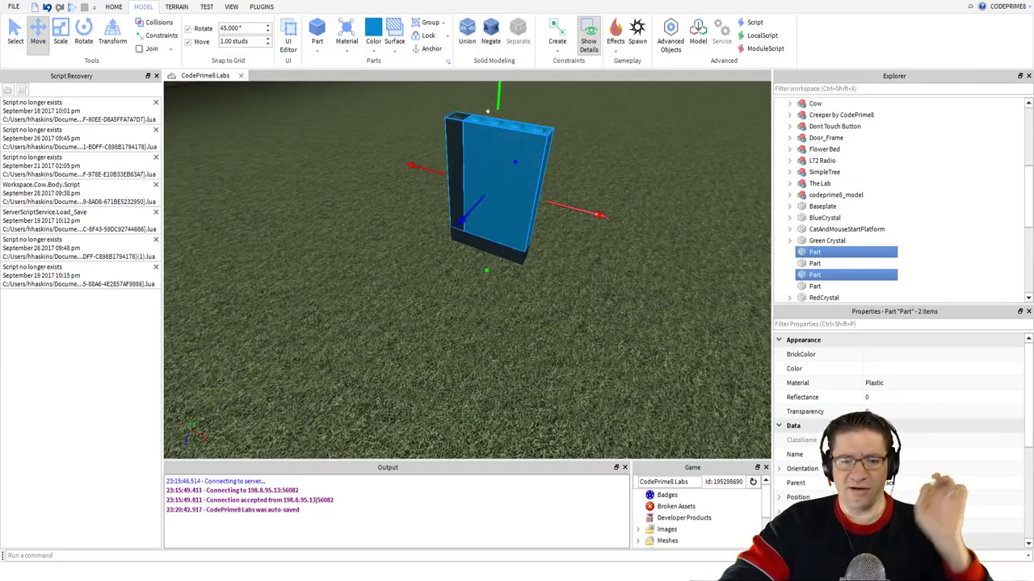
{"action": "mouse_move", "coordinate": [490, 226]}
{"action": "left_mouse_down"}
{"action": "mouse_move", "coordinate": [511, 236]}
{"action": "mouse_move", "coordinate": [491, 234]}
{"action": "left_mouse_up"}
{"action": "left_click", "coordinate": [607, 271]}
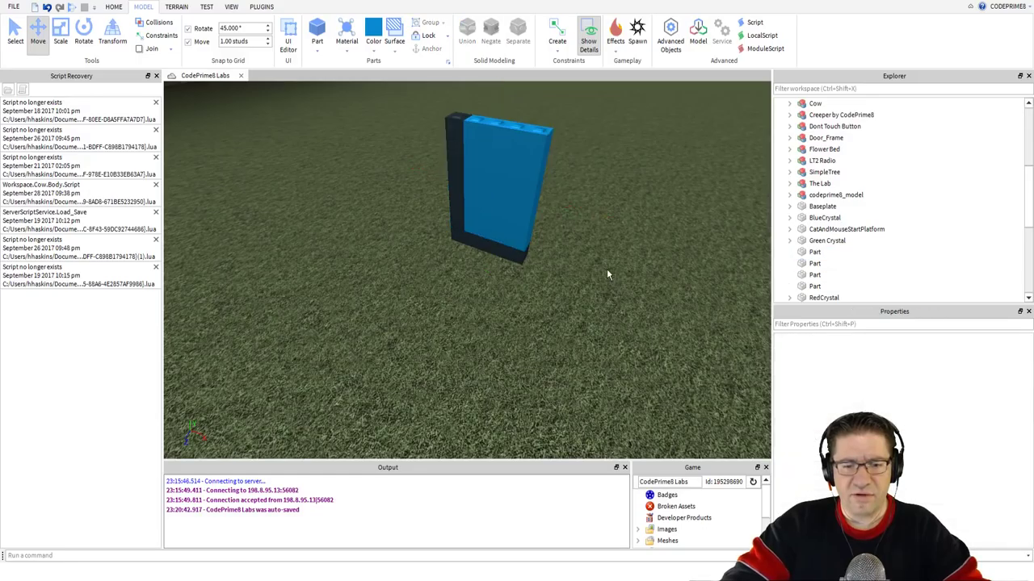
Play-test the place by walking the character around on the grass, and stop the test.
{"action": "right_click_drag", "start_coordinate": [605, 269], "coordinate": [606, 269]}
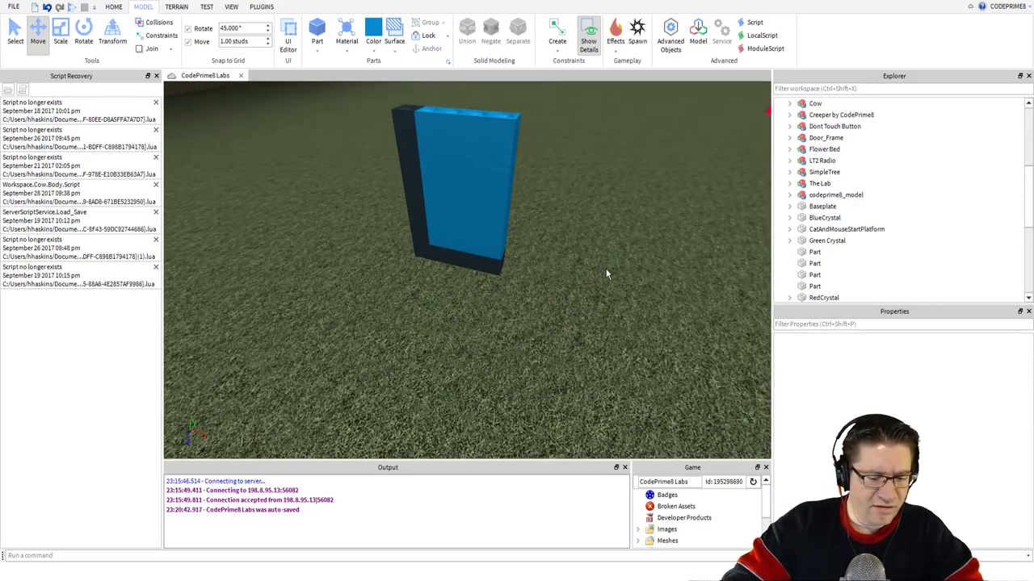
{"action": "key", "text": "F5"}
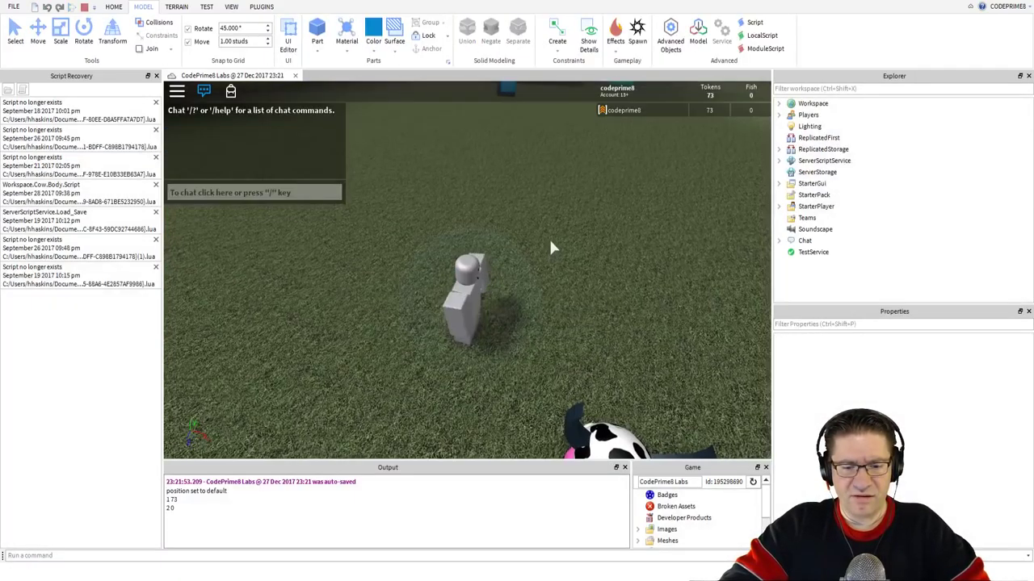
{"action": "right_click_drag", "start_coordinate": [550, 243], "coordinate": [549, 243]}
{"action": "key", "text": "w"}
{"action": "key", "text": "w"}
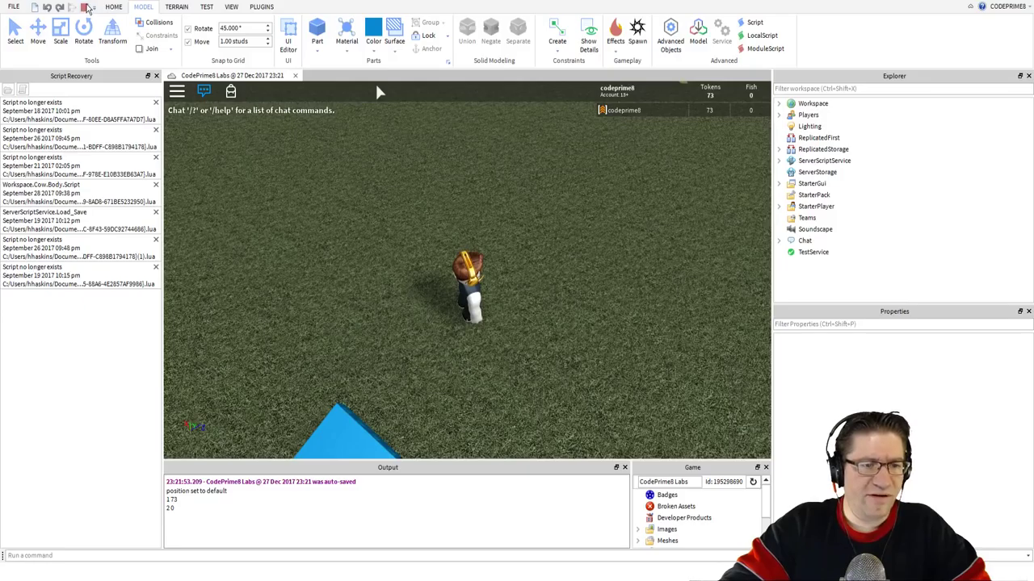
{"action": "left_click", "coordinate": [86, 7]}
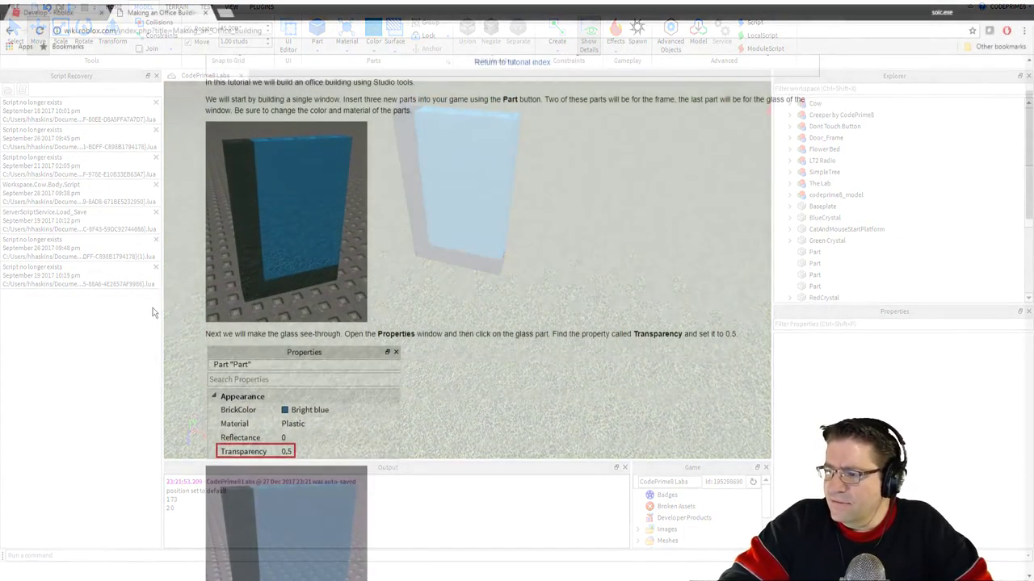
Switch to the browser and read the Making an Office Building tutorial's sections on see-through glass, copying windows and stacking rows.
{"action": "scroll", "coordinate": [149, 302], "scroll_direction": "down", "scroll_amount": 1}
{"action": "scroll", "coordinate": [147, 300], "scroll_direction": "down", "scroll_amount": 1}
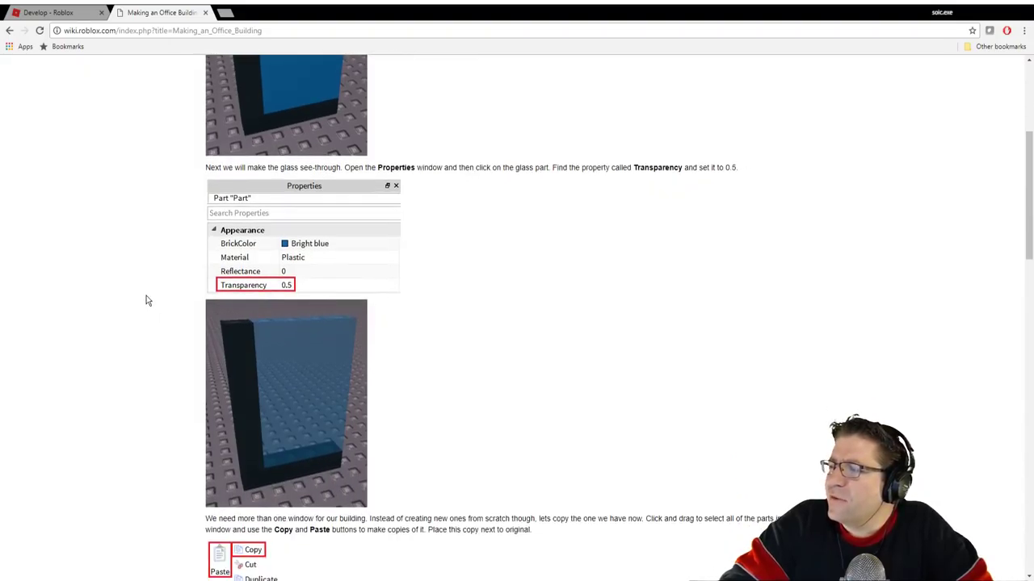
{"action": "scroll", "coordinate": [258, 258], "scroll_direction": "down", "scroll_amount": 5}
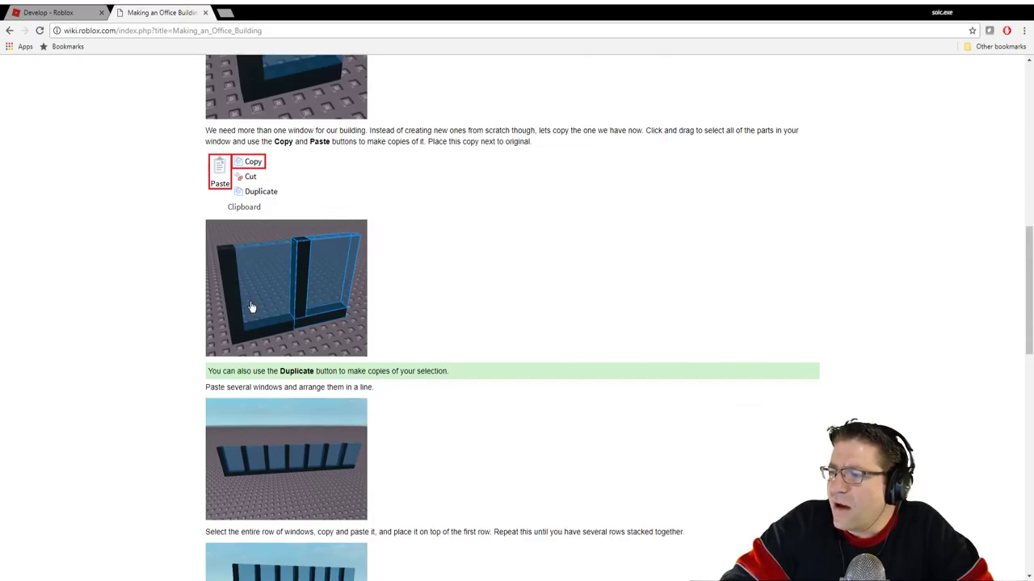
{"action": "scroll", "coordinate": [204, 281], "scroll_direction": "down", "scroll_amount": 4}
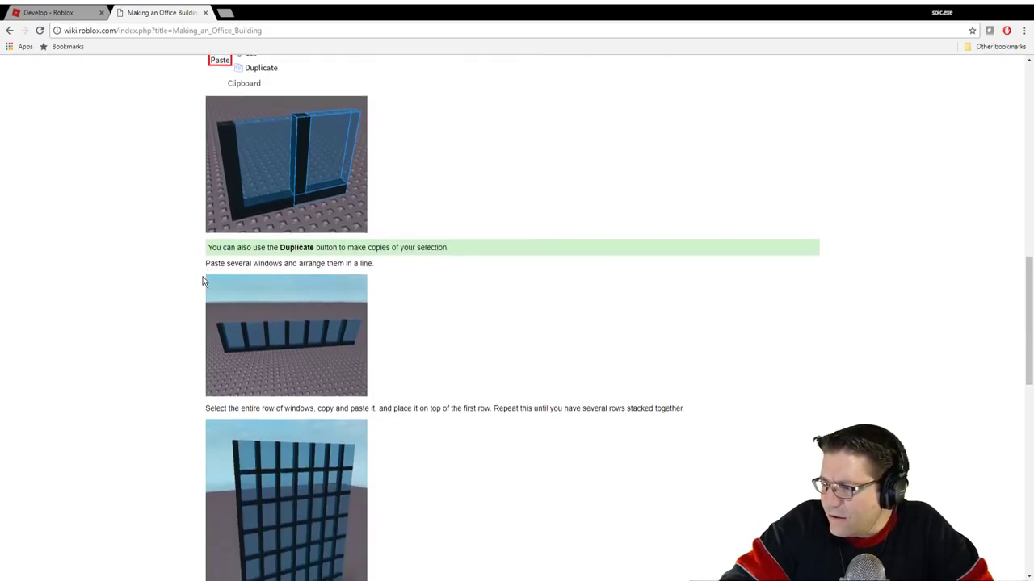
{"action": "scroll", "coordinate": [214, 281], "scroll_direction": "up", "scroll_amount": 2}
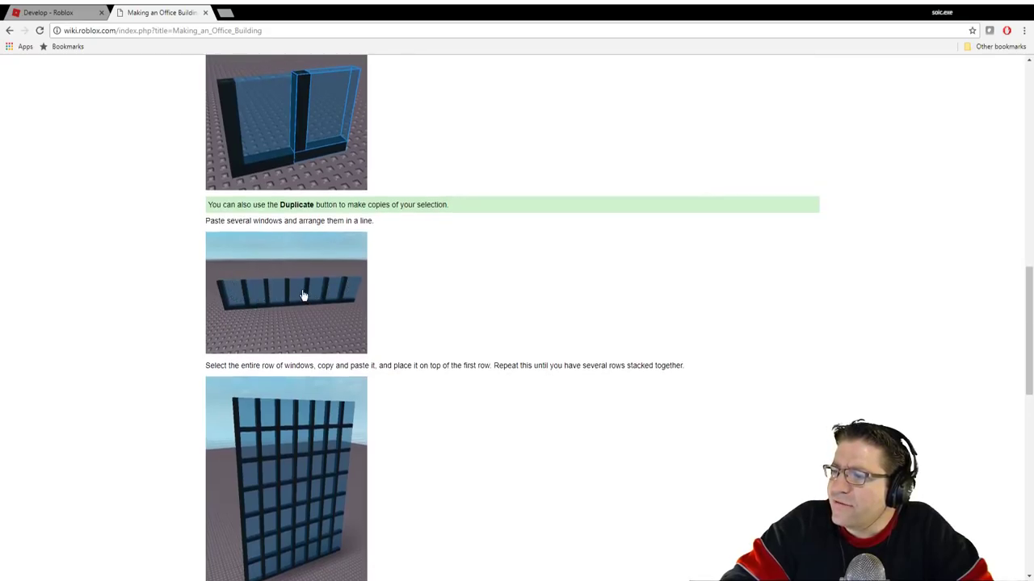
{"action": "scroll", "coordinate": [241, 311], "scroll_direction": "down", "scroll_amount": 2}
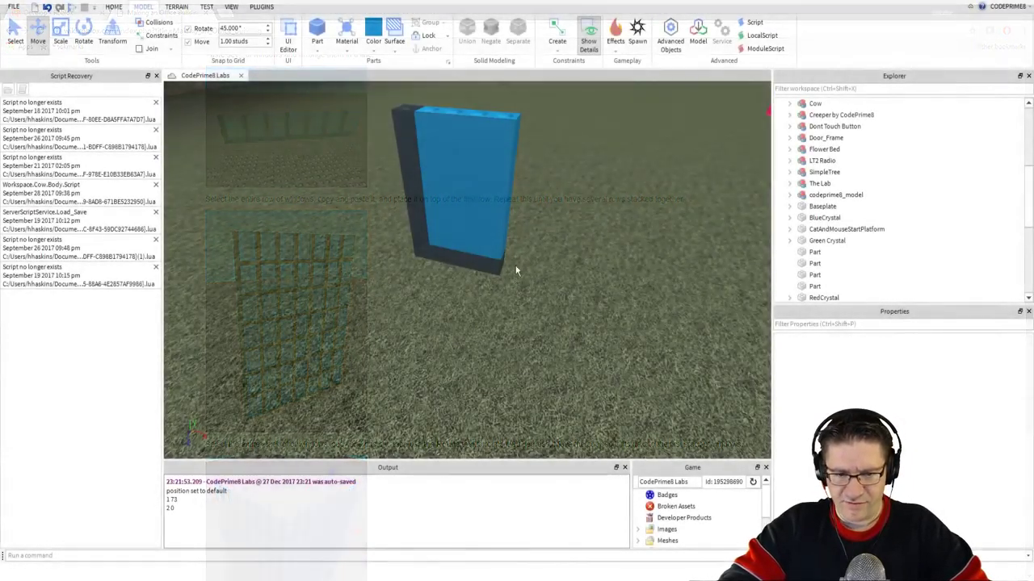
Switch back to Roblox Studio and set the blue panel's transparency to 0.5.
{"action": "right_click_drag", "start_coordinate": [517, 280], "coordinate": [502, 236]}
{"action": "left_click", "coordinate": [487, 232]}
{"action": "key", "text": "w"}
{"action": "key", "text": "d"}
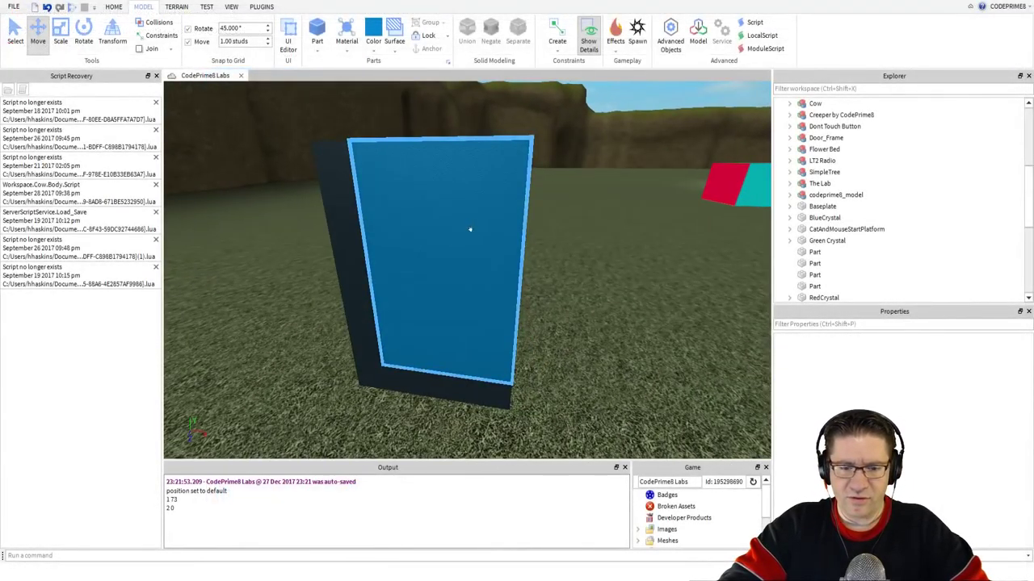
{"action": "left_click", "coordinate": [471, 232]}
{"action": "left_click", "coordinate": [874, 412]}
{"action": "type", "text": ".5"}
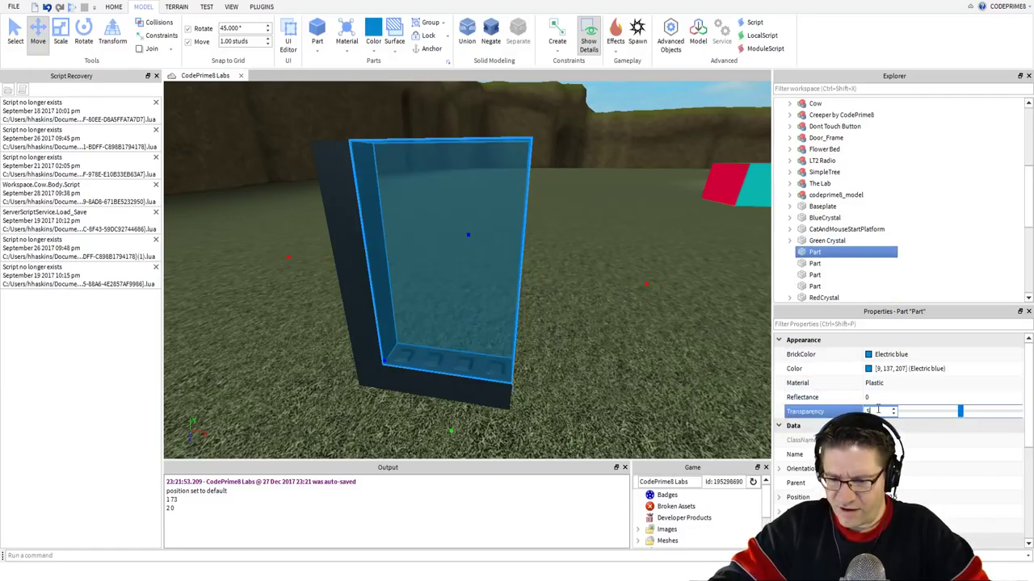
{"action": "key", "text": "Return"}
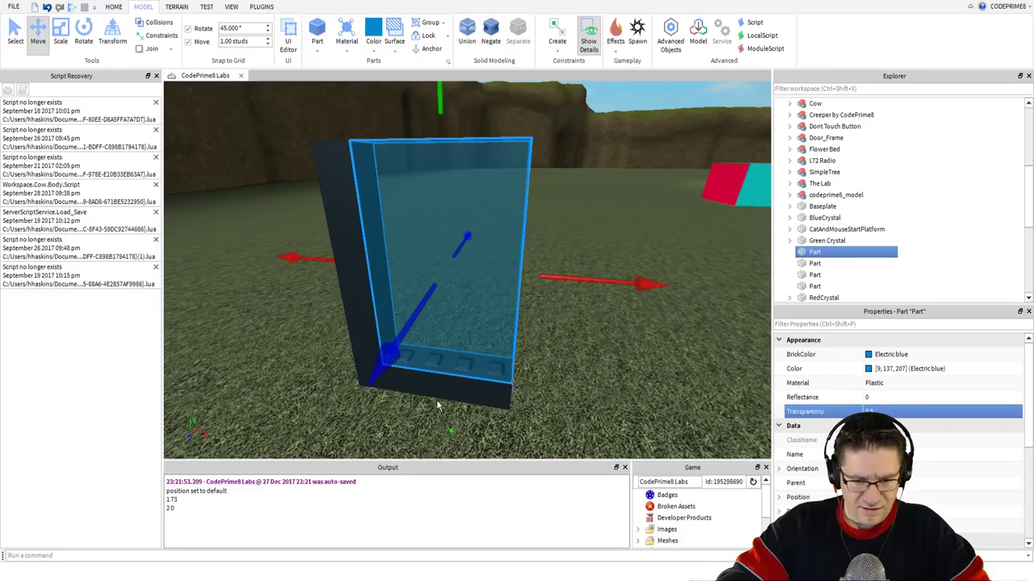
Group the glass panel and both black strips into one model and name it BuildingPane.
{"action": "left_click", "coordinate": [358, 332], "text": "ctrl"}
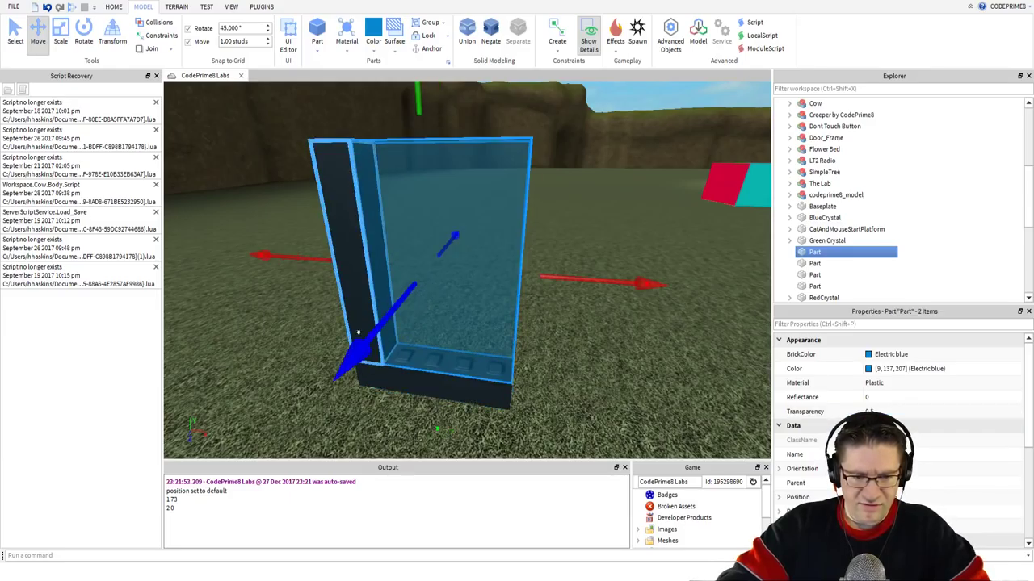
{"action": "left_click", "coordinate": [402, 381], "text": "ctrl"}
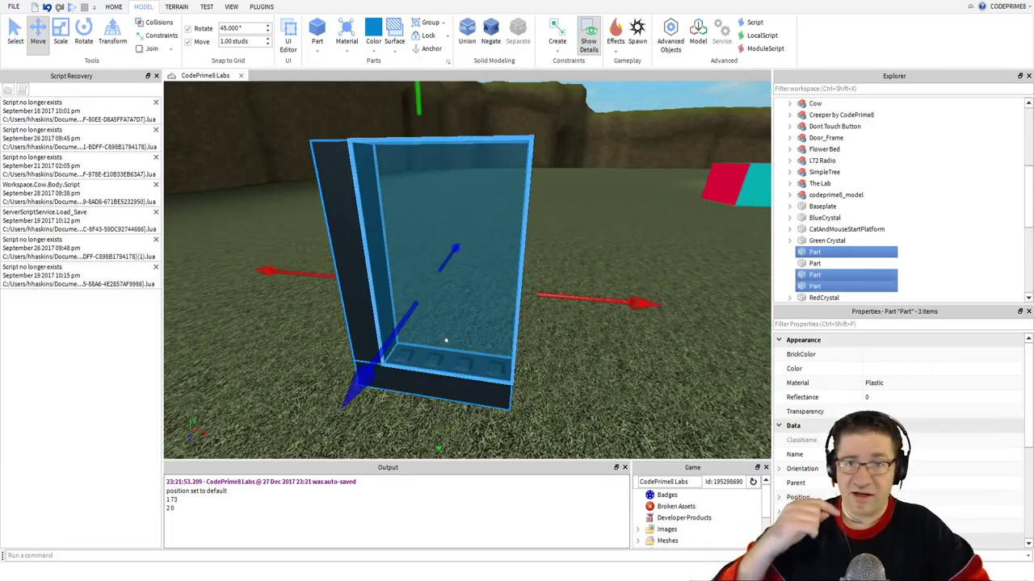
{"action": "key", "text": "ctrl+g"}
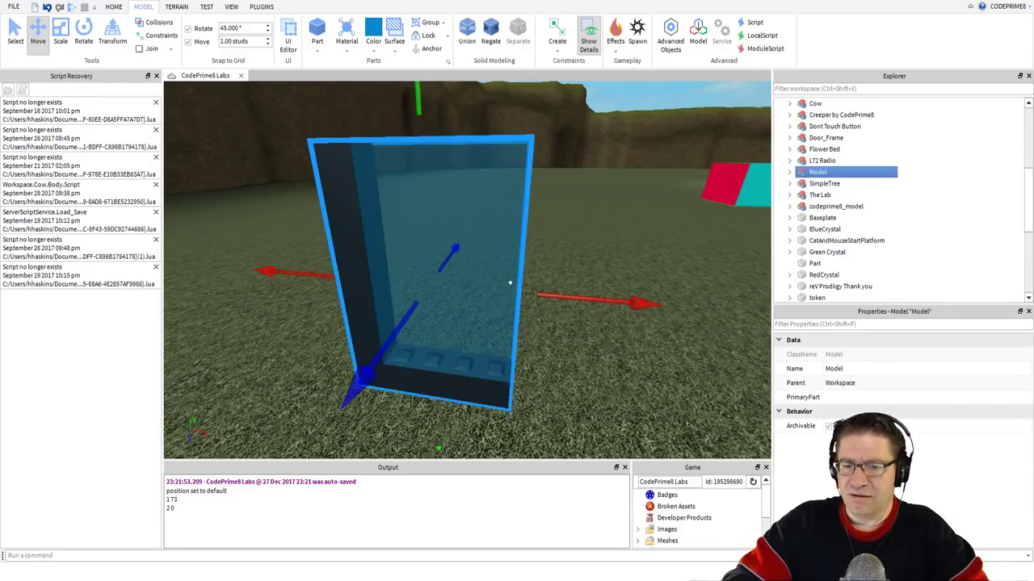
{"action": "left_click", "coordinate": [817, 175]}
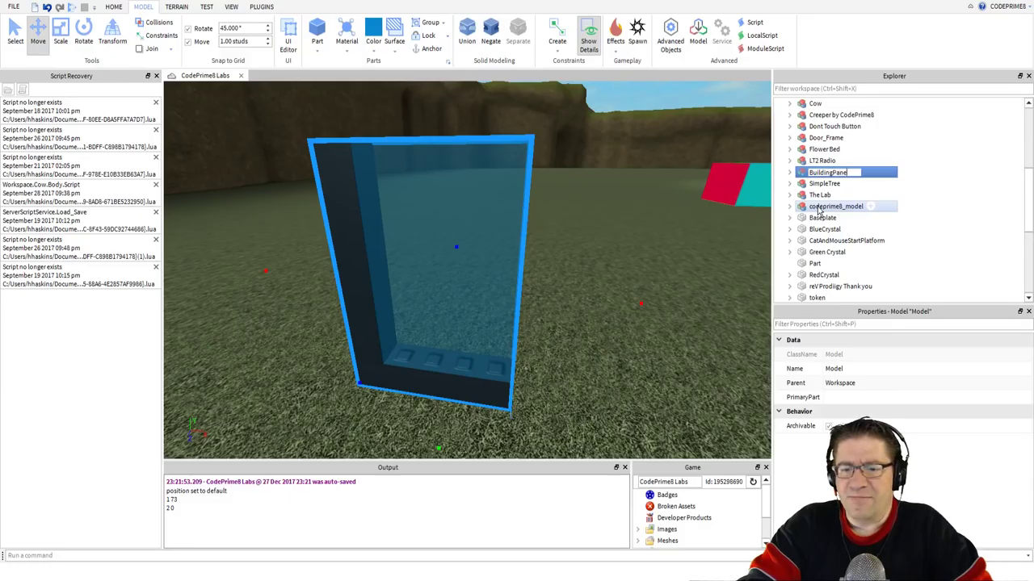
{"action": "key", "text": "Return"}
Duplicate the BuildingPane model and place the copy directly beside the original, continuing the row away from the vertical strip.
{"action": "key", "text": "s"}
{"action": "left_click", "coordinate": [544, 274]}
{"action": "right_click_drag", "start_coordinate": [544, 272], "coordinate": [550, 264]}
{"action": "key", "text": "s"}
{"action": "left_click", "coordinate": [494, 259]}
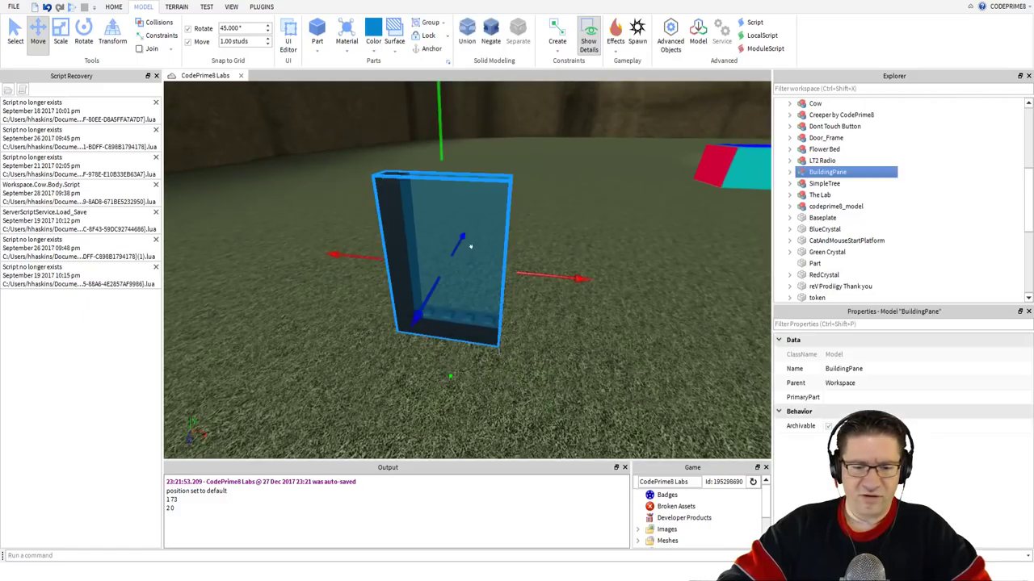
{"action": "key", "text": "ctrl+d"}
{"action": "left_click_drag", "start_coordinate": [530, 264], "coordinate": [679, 279]}
{"action": "right_click_drag", "start_coordinate": [655, 275], "coordinate": [645, 278]}
{"action": "scroll", "coordinate": [650, 285], "scroll_direction": "down", "scroll_amount": 2}
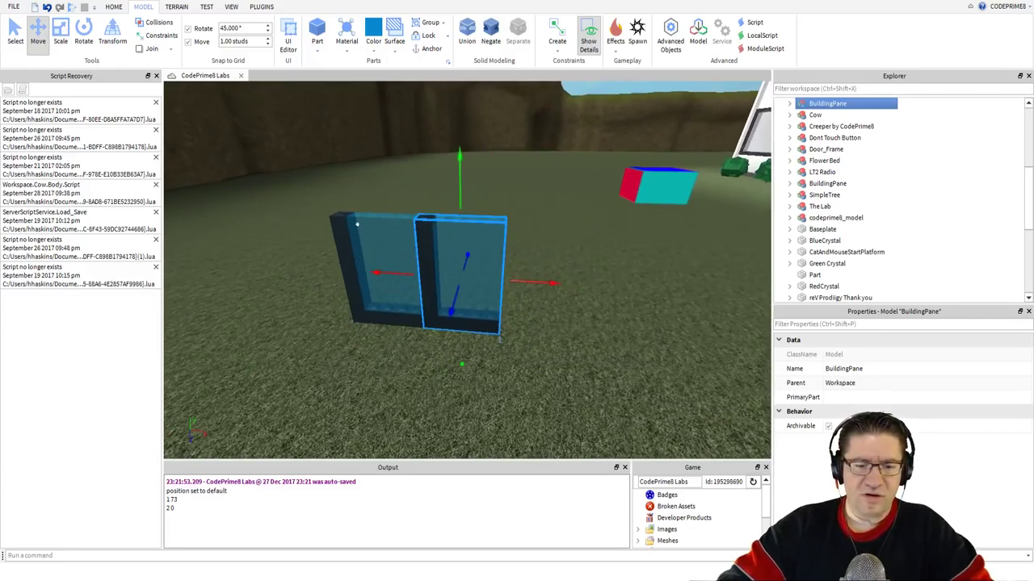
Duplicate both BuildingPane models together and place the copies directly beside them to form a row of four panes.
{"action": "left_click", "coordinate": [357, 224], "text": "ctrl"}
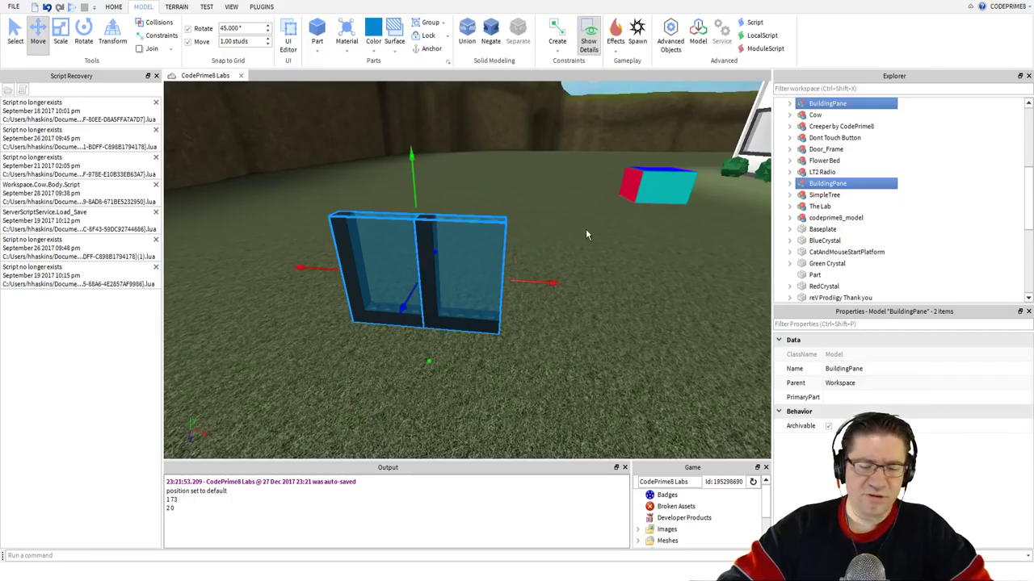
{"action": "key", "text": "ctrl+d"}
{"action": "left_click_drag", "start_coordinate": [529, 281], "coordinate": [726, 281]}
{"action": "key", "text": "d"}
{"action": "scroll", "coordinate": [592, 300], "scroll_direction": "down", "scroll_amount": 5}
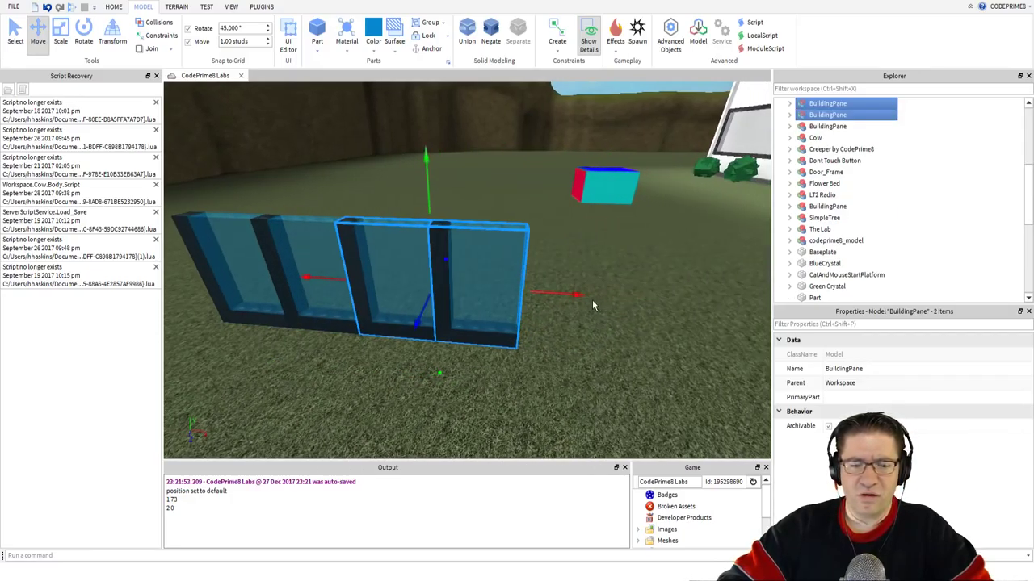
Duplicate all four panes in the row and place the copies flush against the row's end, continuing the line.
{"action": "left_click", "coordinate": [487, 335]}
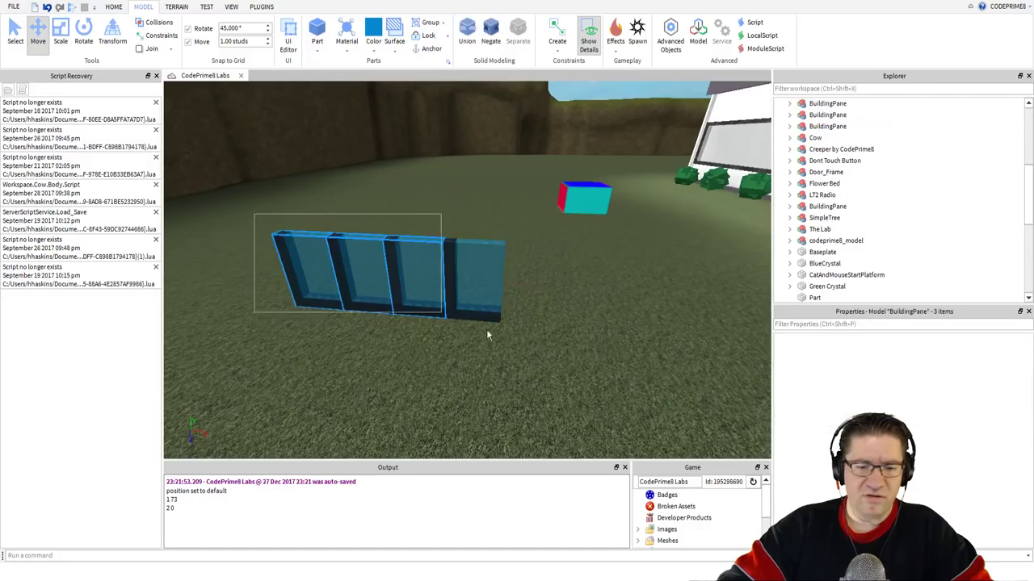
{"action": "left_click_drag", "start_coordinate": [487, 336], "coordinate": [554, 343]}
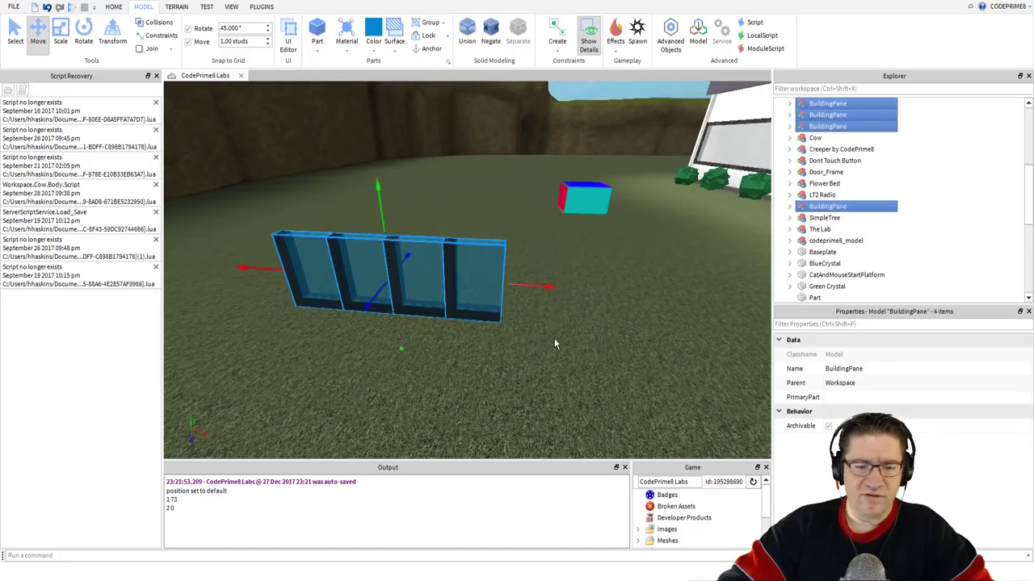
{"action": "key", "text": "ctrl+d"}
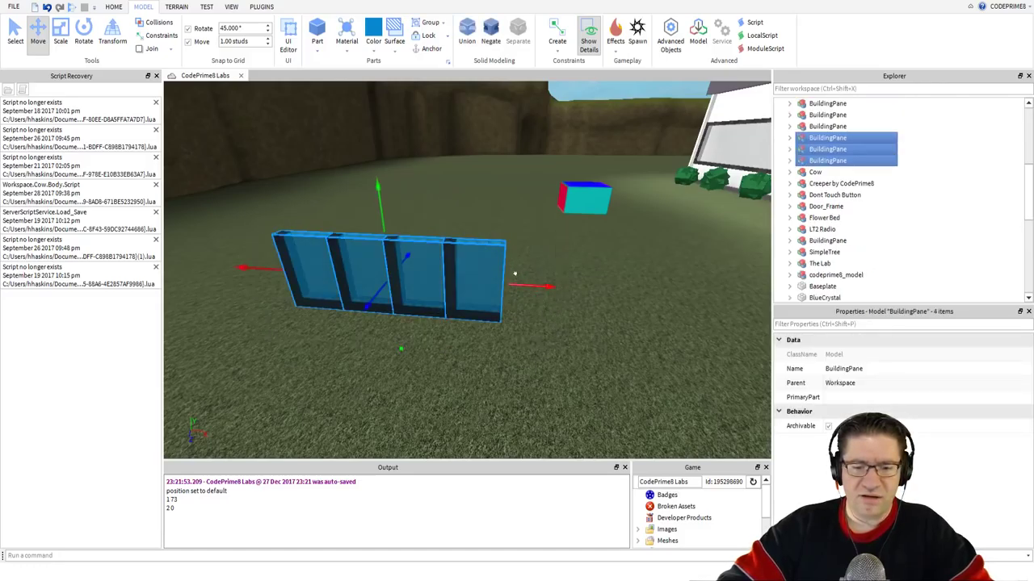
{"action": "left_click_drag", "start_coordinate": [540, 286], "coordinate": [798, 279]}
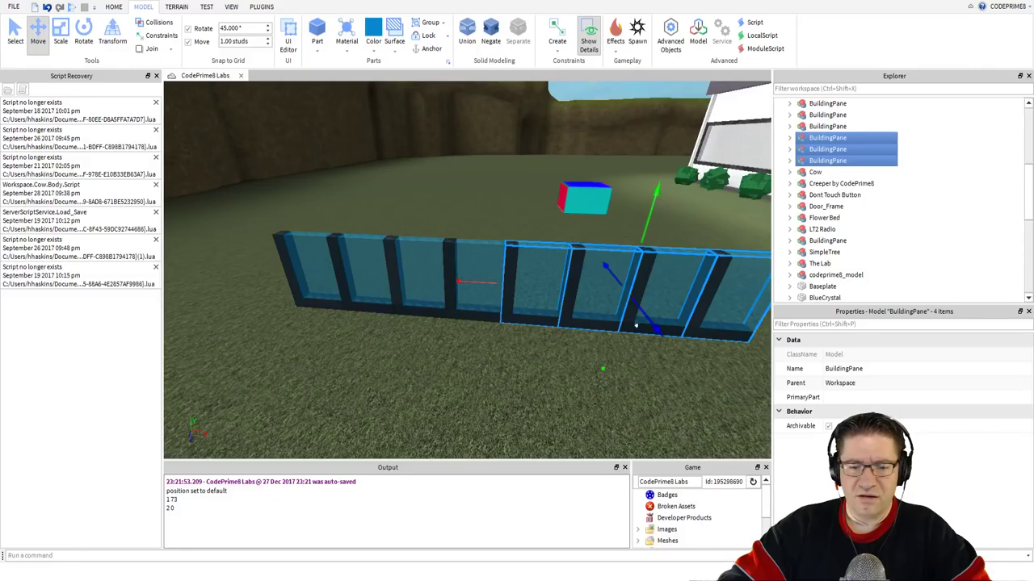
Delete the outermost pane at the extended end of the row, leaving seven panes.
{"action": "left_click", "coordinate": [646, 351]}
{"action": "left_click", "coordinate": [729, 301]}
{"action": "key", "text": "Delete"}
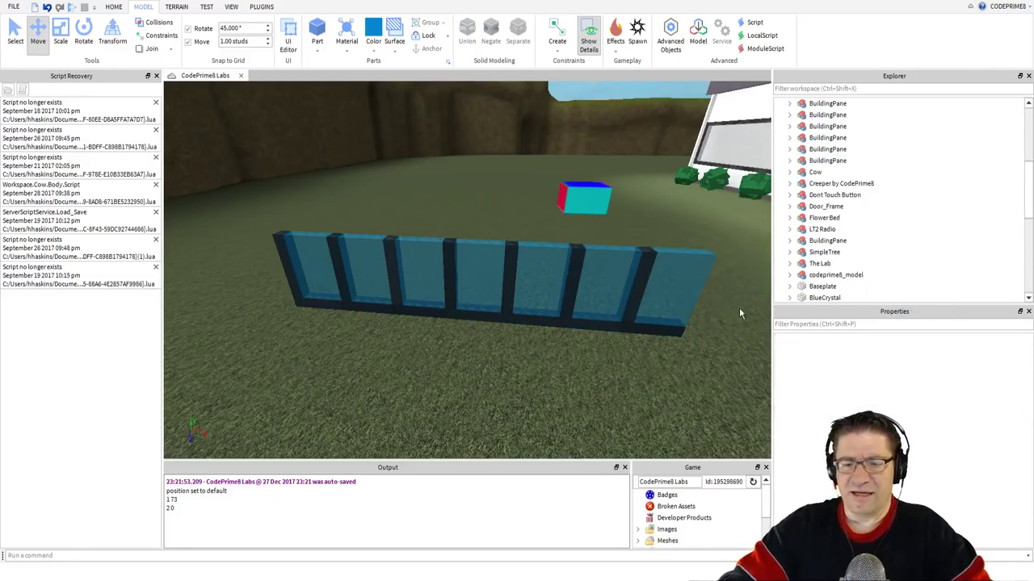
{"action": "right_click_drag", "start_coordinate": [522, 346], "coordinate": [523, 347]}
{"action": "scroll", "coordinate": [523, 347], "scroll_direction": "down", "scroll_amount": 3}
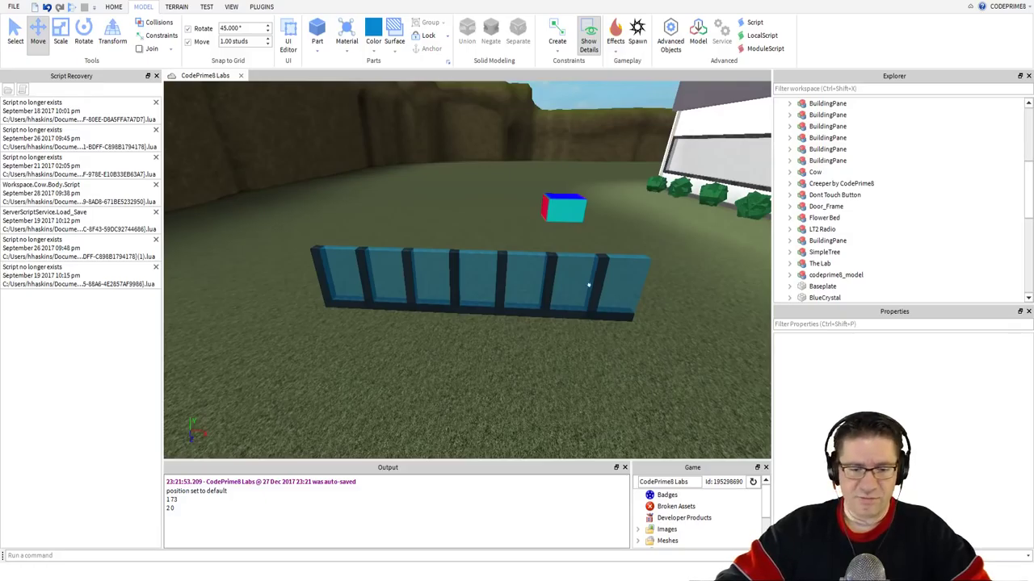
Duplicate the full seven-pane row and stack the copies on top of each other into a wall seven rows high.
{"action": "left_click_drag", "start_coordinate": [358, 261], "coordinate": [680, 350]}
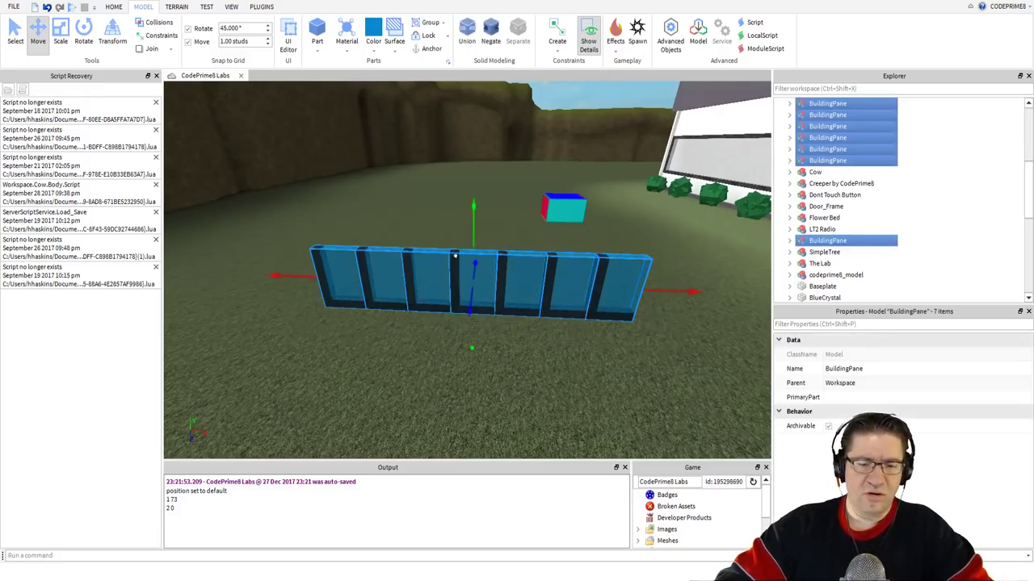
{"action": "key", "text": "ctrl+d"}
{"action": "left_click_drag", "start_coordinate": [466, 211], "coordinate": [475, 134]}
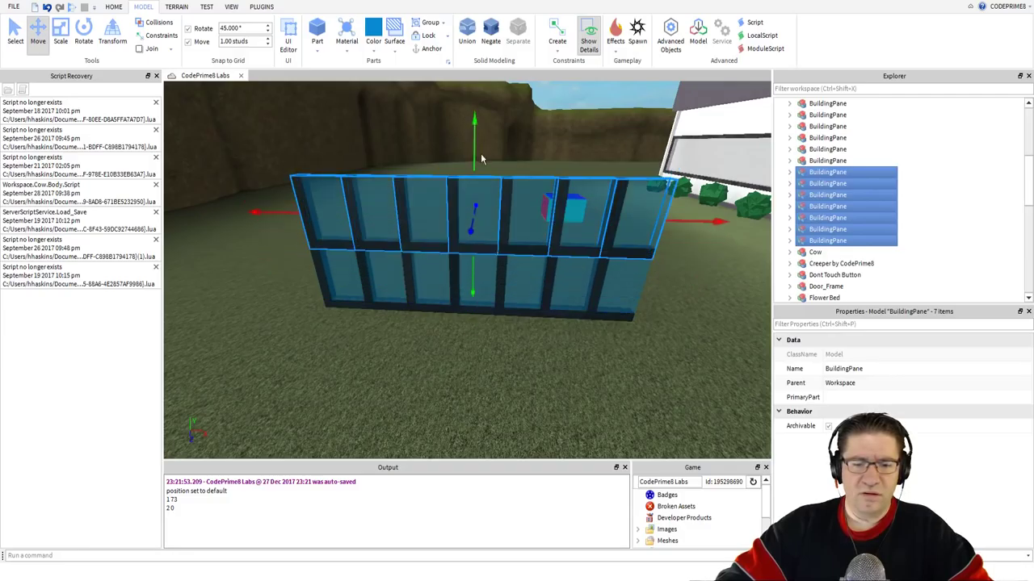
{"action": "key", "text": "ctrl+d"}
{"action": "left_click_drag", "start_coordinate": [466, 276], "coordinate": [474, 209]}
{"action": "right_click_drag", "start_coordinate": [477, 216], "coordinate": [477, 217]}
{"action": "key", "text": "ctrl+d"}
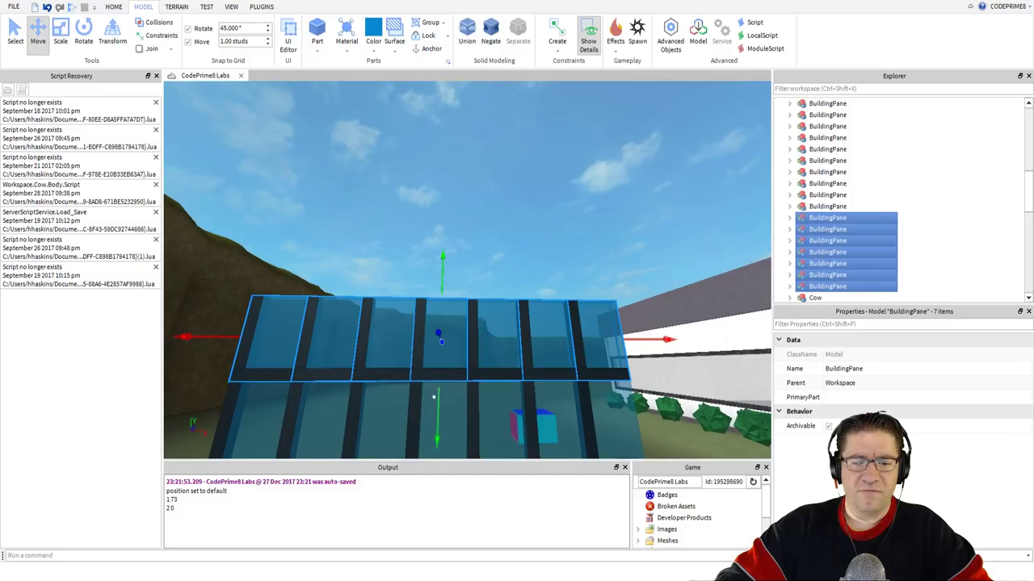
{"action": "left_click_drag", "start_coordinate": [437, 400], "coordinate": [443, 149]}
{"action": "right_click_drag", "start_coordinate": [422, 184], "coordinate": [423, 185]}
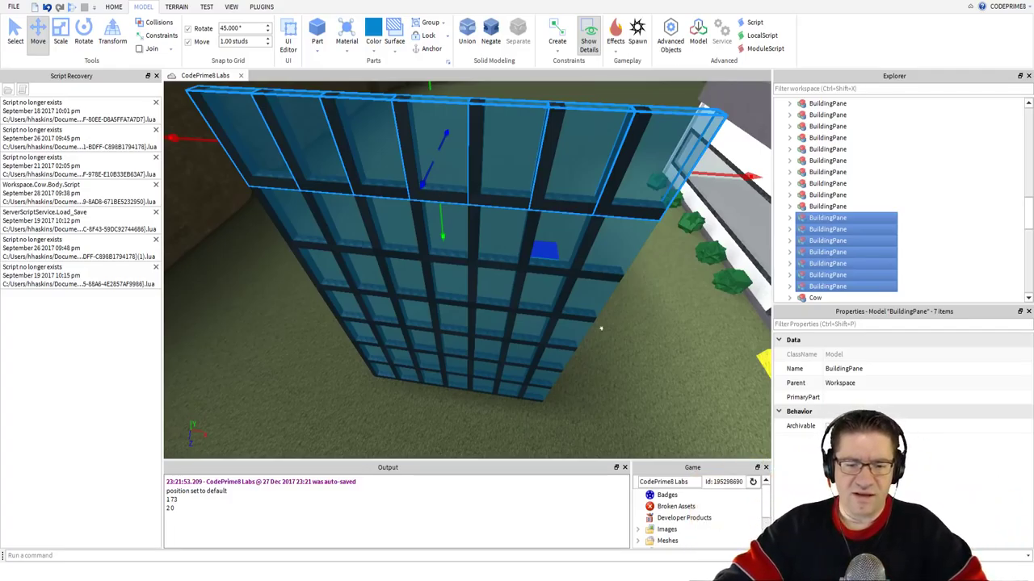
{"action": "left_click", "coordinate": [632, 353]}
Switch to the browser and read the tutorial's sections on copying the window stack, rotating it 90 degrees and fitting it beside the first.
{"action": "right_click_drag", "start_coordinate": [633, 352], "coordinate": [631, 348]}
{"action": "scroll", "coordinate": [631, 348], "scroll_direction": "down", "scroll_amount": 3}
{"action": "scroll", "coordinate": [631, 348], "scroll_direction": "down", "scroll_amount": 5}
{"action": "scroll", "coordinate": [630, 348], "scroll_direction": "up", "scroll_amount": 2}
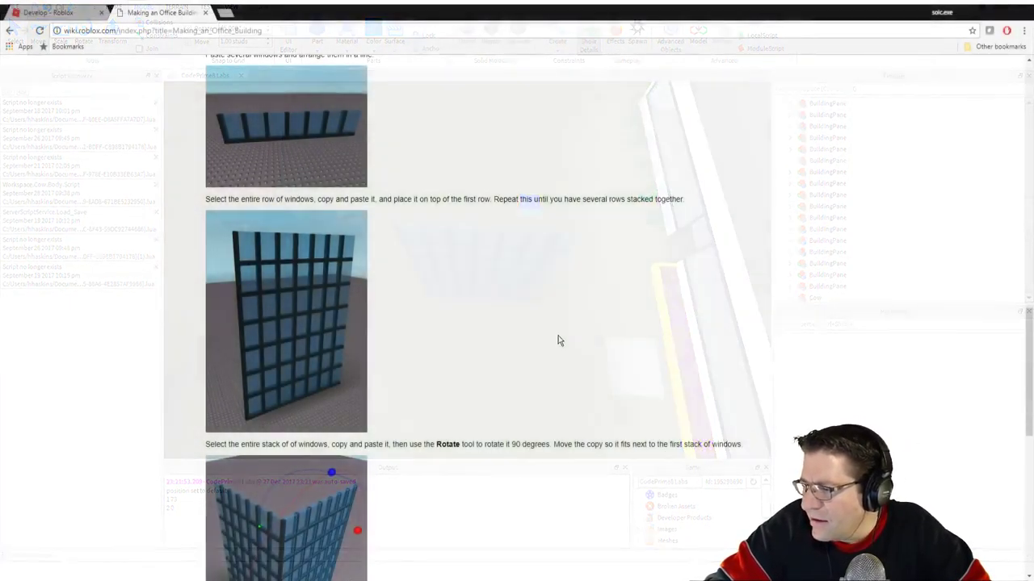
{"action": "scroll", "coordinate": [556, 339], "scroll_direction": "down", "scroll_amount": 2}
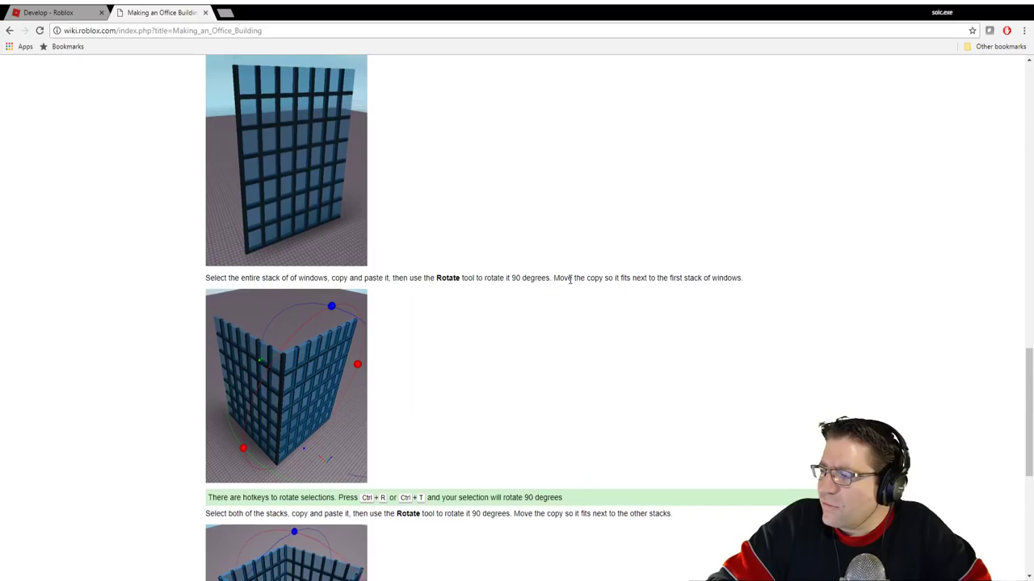
{"action": "scroll", "coordinate": [501, 318], "scroll_direction": "down", "scroll_amount": 2}
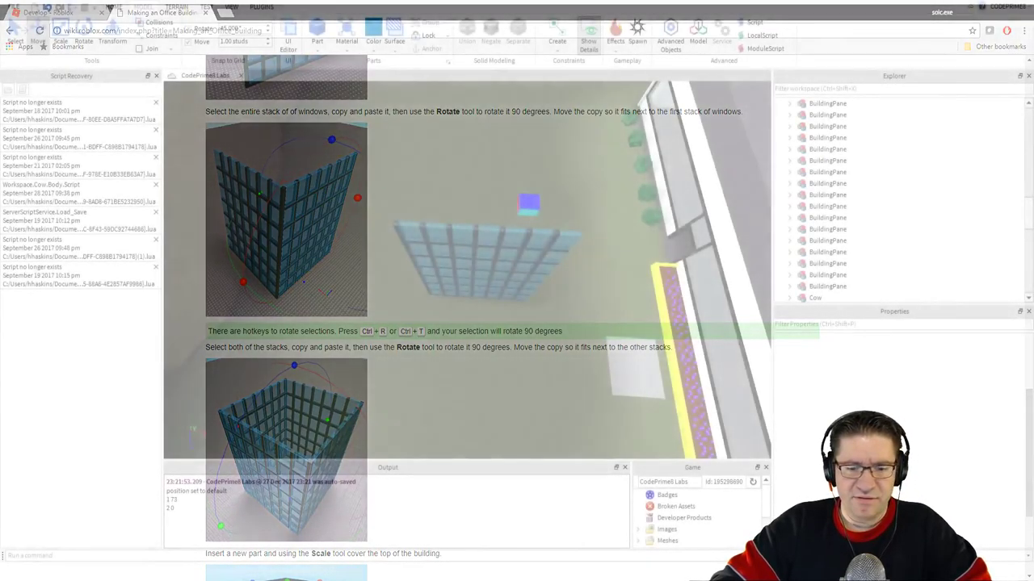
{"action": "right_click_drag", "start_coordinate": [455, 254], "coordinate": [455, 254]}
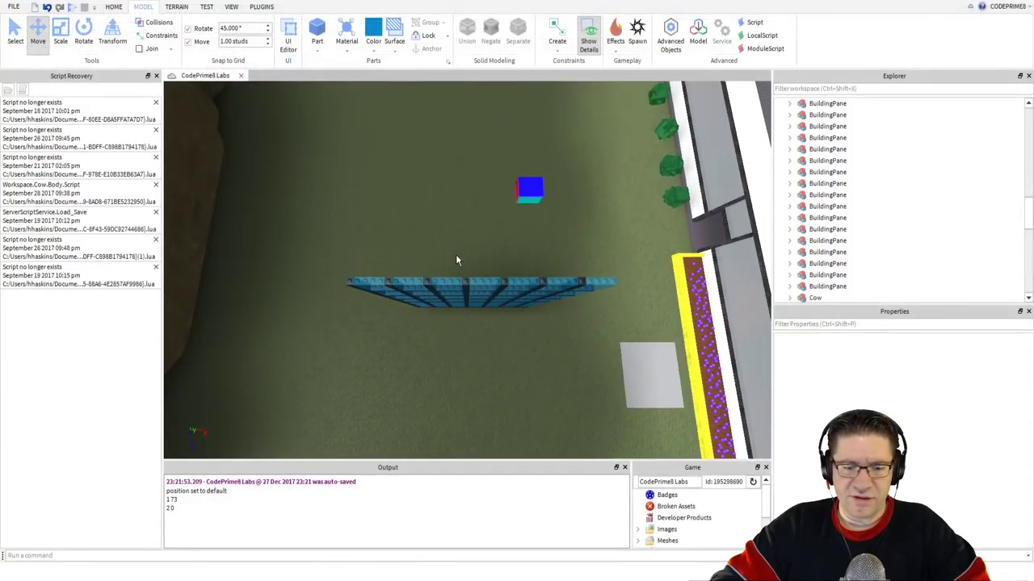
{"action": "left_click_drag", "start_coordinate": [326, 242], "coordinate": [612, 349]}
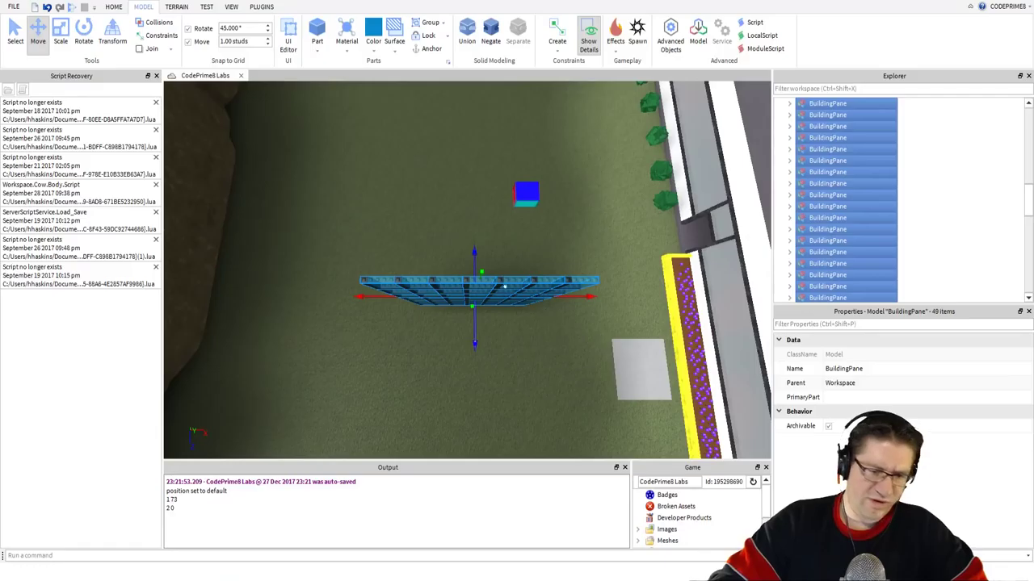
{"action": "left_click_drag", "start_coordinate": [322, 232], "coordinate": [434, 141]}
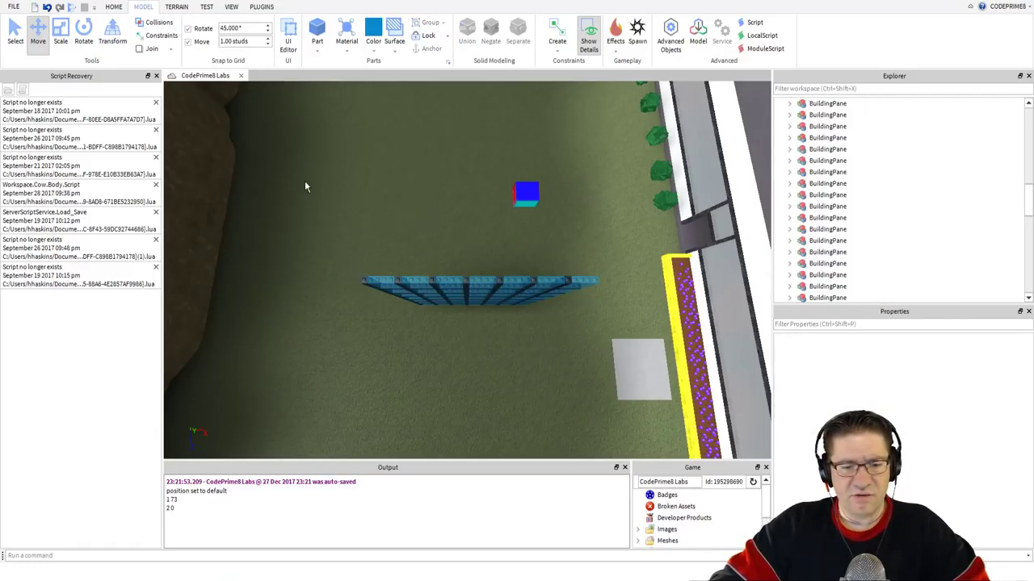
{"action": "left_click_drag", "start_coordinate": [300, 181], "coordinate": [384, 230]}
{"action": "left_click_drag", "start_coordinate": [392, 159], "coordinate": [495, 223]}
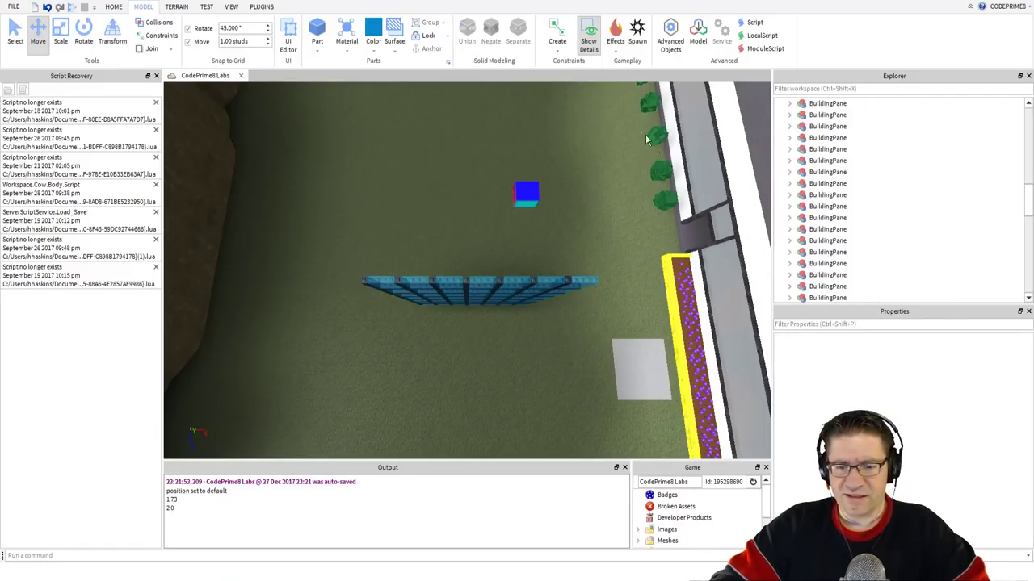
{"action": "left_click_drag", "start_coordinate": [610, 163], "coordinate": [722, 303]}
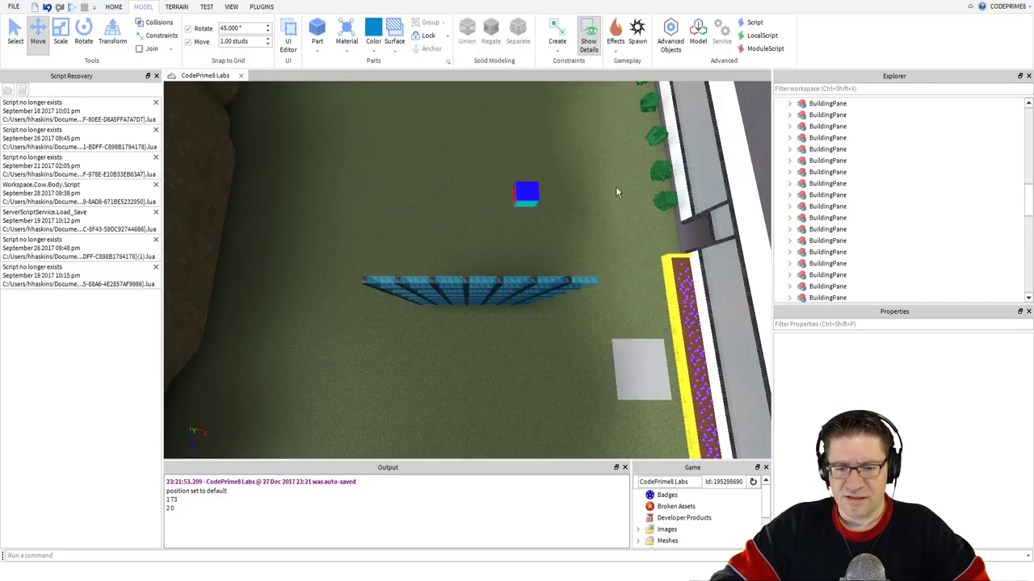
{"action": "left_click_drag", "start_coordinate": [621, 143], "coordinate": [715, 269]}
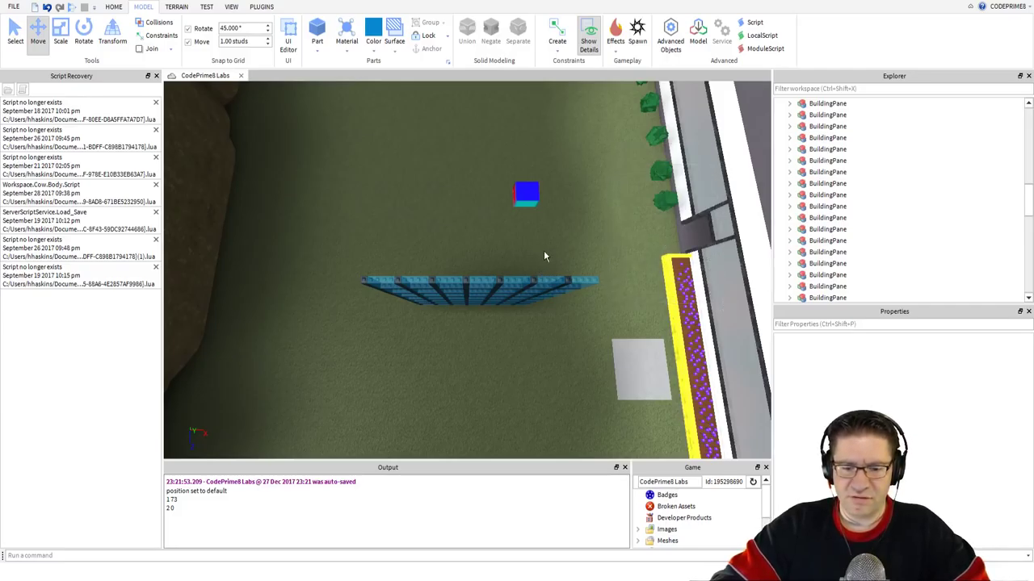
{"action": "left_click_drag", "start_coordinate": [544, 256], "coordinate": [626, 340]}
{"action": "left_click", "coordinate": [667, 250]}
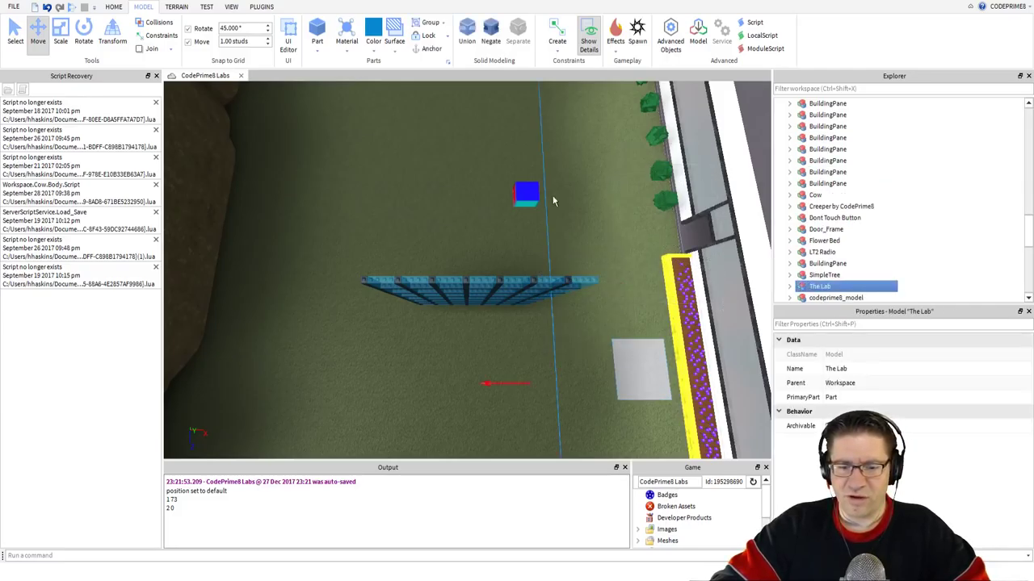
{"action": "left_click", "coordinate": [421, 256]}
{"action": "left_click_drag", "start_coordinate": [441, 164], "coordinate": [539, 227]}
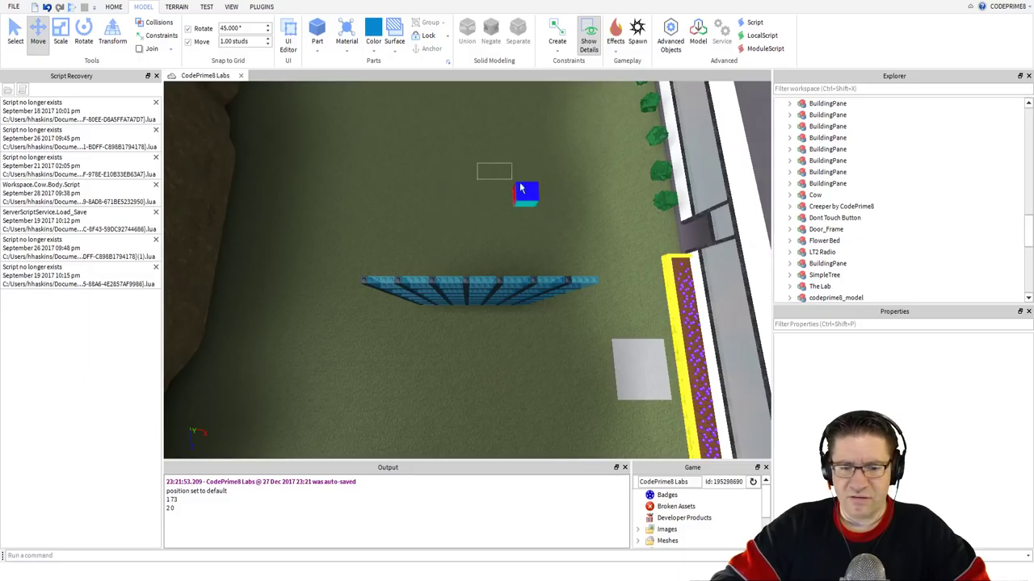
{"action": "left_click", "coordinate": [511, 240]}
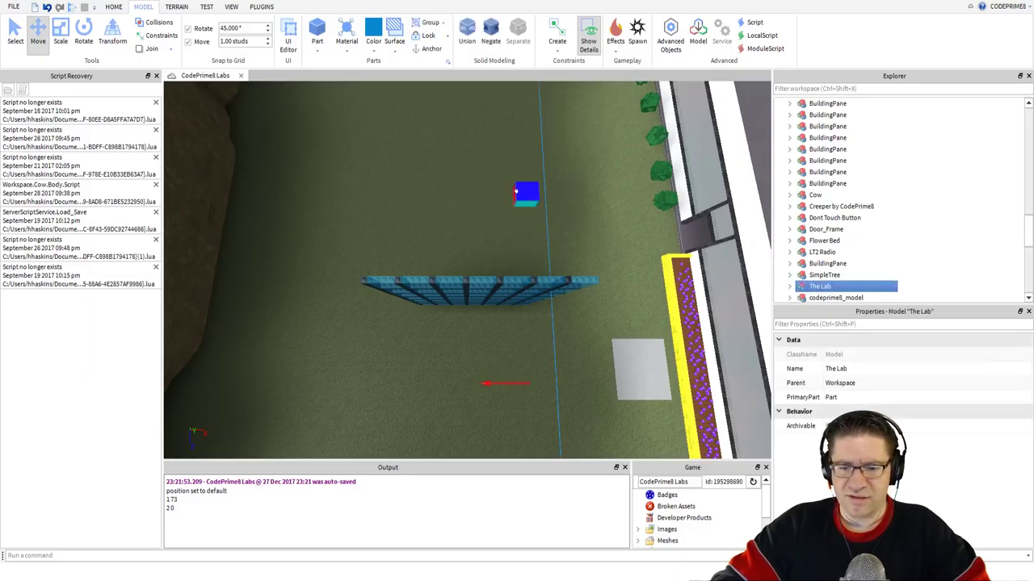
{"action": "left_click", "coordinate": [470, 240]}
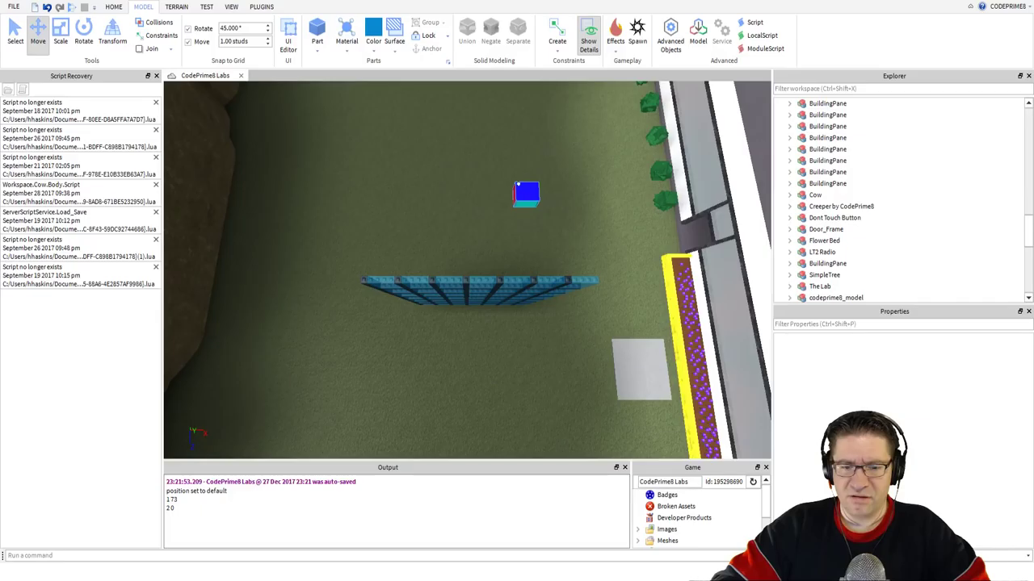
{"action": "left_click", "coordinate": [520, 188]}
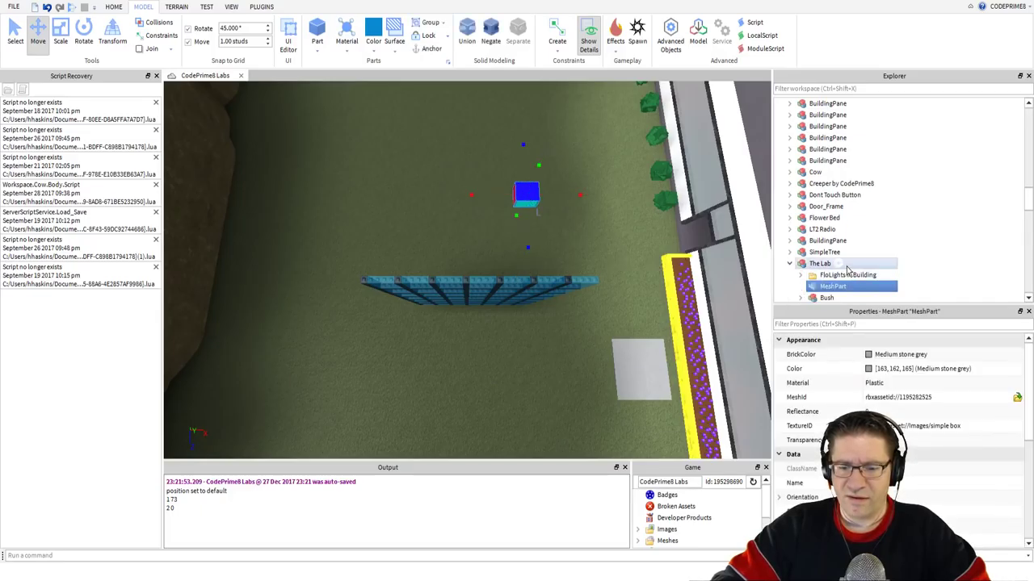
{"action": "scroll", "coordinate": [817, 268], "scroll_direction": "down", "scroll_amount": 7}
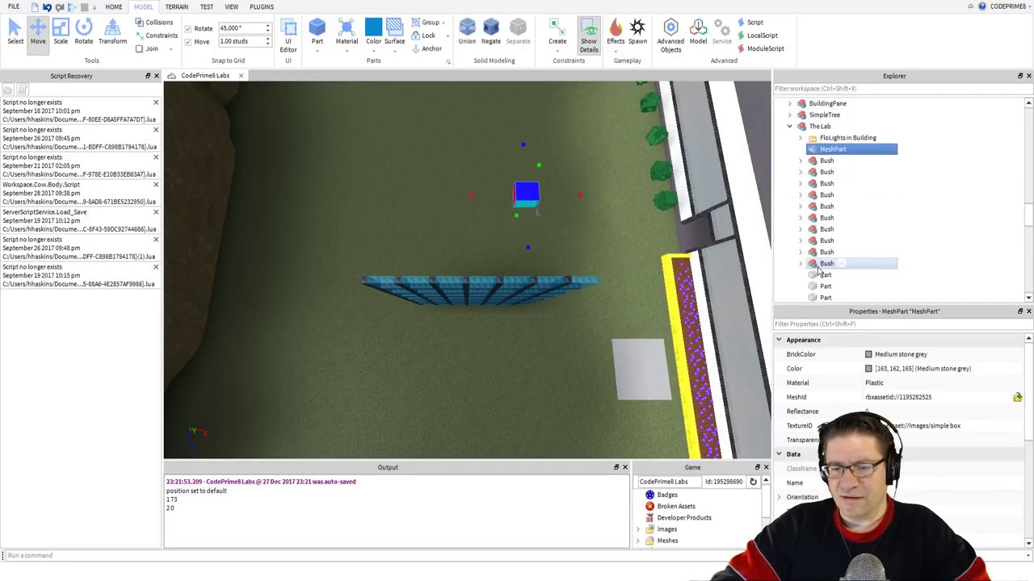
{"action": "scroll", "coordinate": [823, 230], "scroll_direction": "up", "scroll_amount": 4}
{"action": "left_click", "coordinate": [440, 206]}
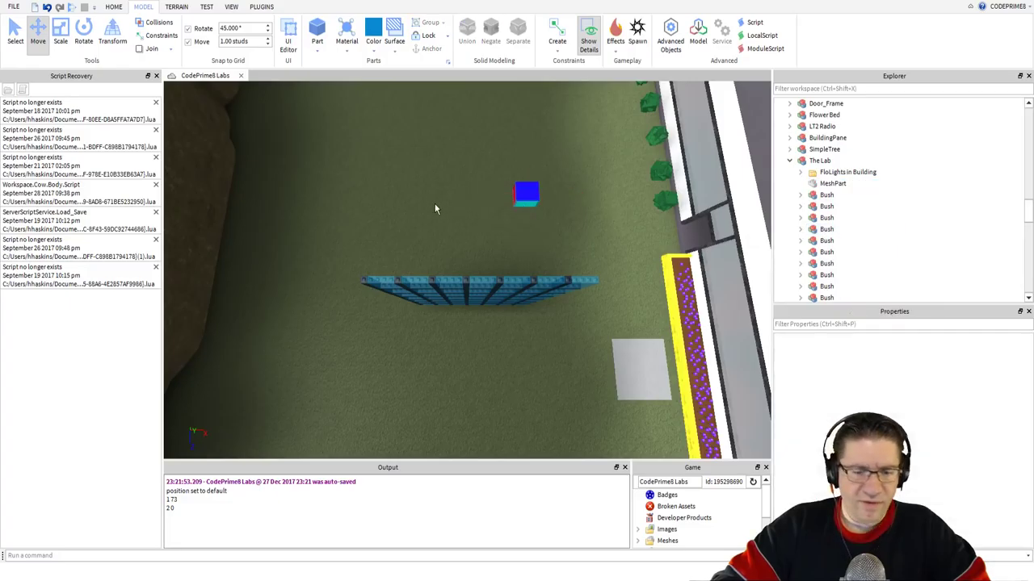
Back in Roblox Studio, duplicate the entire window wall and rotate the copy 90 degrees about the vertical axis.
{"action": "left_click_drag", "start_coordinate": [401, 283], "coordinate": [607, 334]}
{"action": "left_click_drag", "start_coordinate": [580, 288], "coordinate": [470, 286]}
{"action": "mouse_move", "coordinate": [485, 316]}
{"action": "right_mouse_down"}
{"action": "mouse_move", "coordinate": [474, 302]}
{"action": "mouse_move", "coordinate": [483, 314]}
{"action": "right_mouse_up"}
{"action": "key", "text": "ctrl+d"}
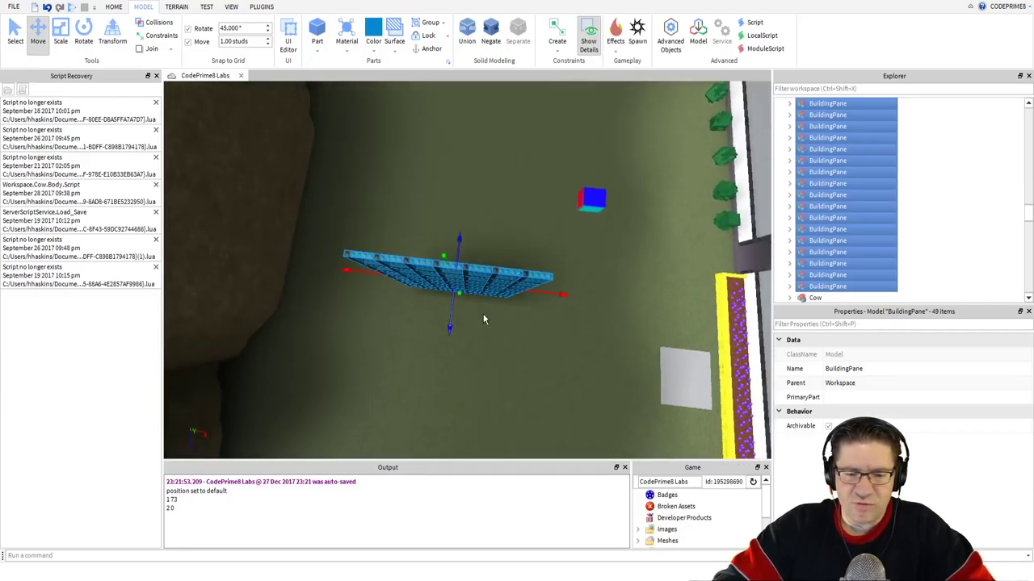
{"action": "left_click", "coordinate": [89, 28]}
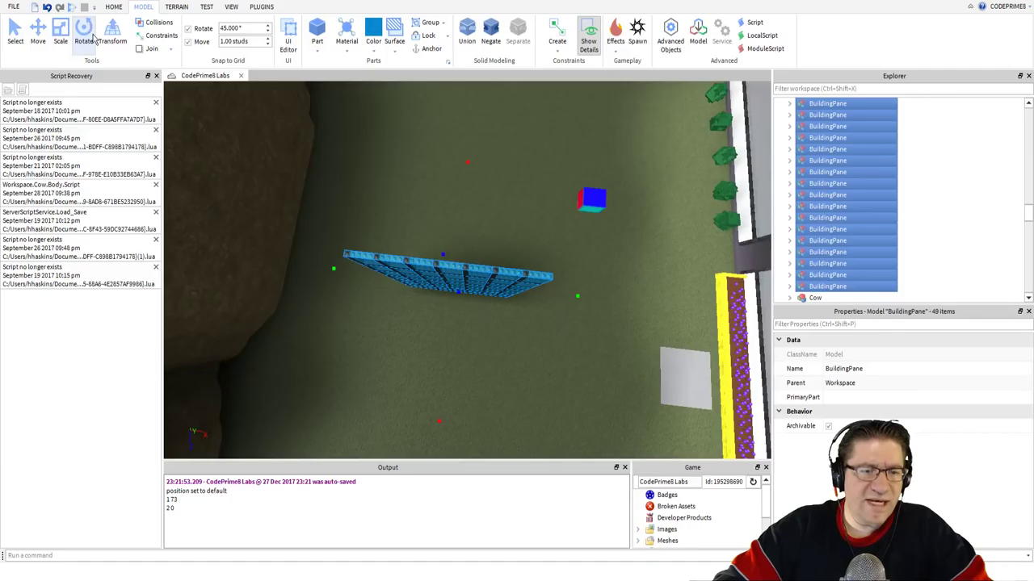
{"action": "left_click_drag", "start_coordinate": [333, 269], "coordinate": [458, 427]}
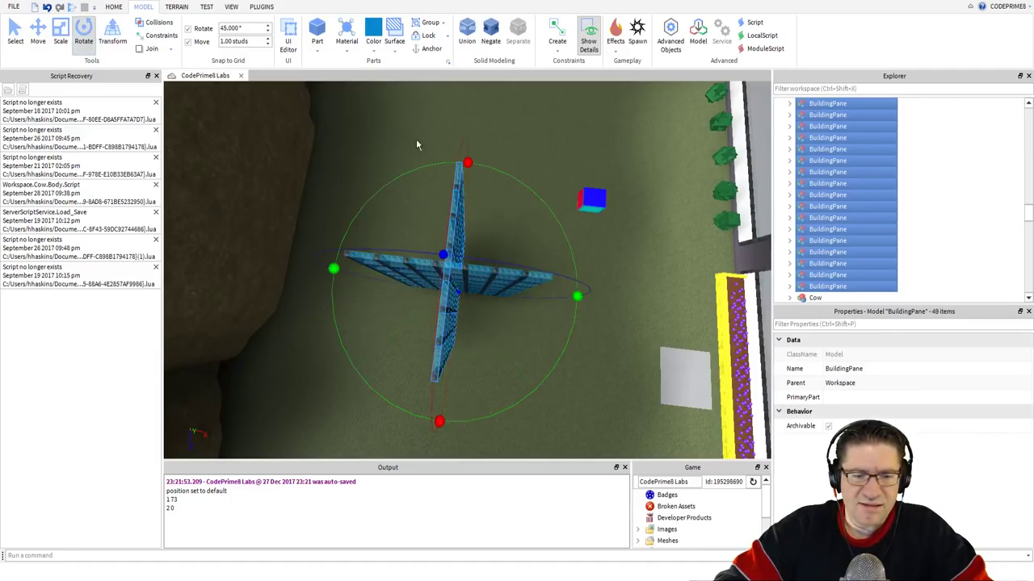
Move the rotated wall copy to the glass end of the first wall and align the two so they meet as a corner.
{"action": "left_click", "coordinate": [38, 34]}
{"action": "left_click_drag", "start_coordinate": [477, 277], "coordinate": [555, 280]}
{"action": "right_click_drag", "start_coordinate": [555, 279], "coordinate": [564, 294]}
{"action": "scroll", "coordinate": [564, 288], "scroll_direction": "up", "scroll_amount": 3}
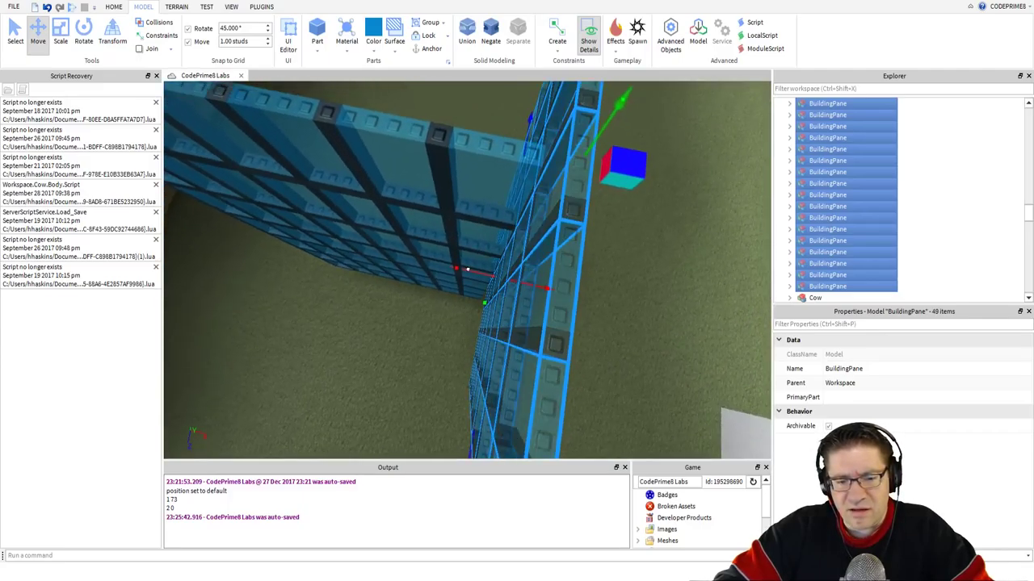
{"action": "left_click_drag", "start_coordinate": [465, 269], "coordinate": [458, 267]}
{"action": "scroll", "coordinate": [584, 276], "scroll_direction": "down", "scroll_amount": 3}
{"action": "right_click_drag", "start_coordinate": [584, 277], "coordinate": [584, 276]}
{"action": "left_click_drag", "start_coordinate": [537, 394], "coordinate": [464, 296]}
{"action": "mouse_move", "coordinate": [492, 279]}
{"action": "right_mouse_down"}
{"action": "mouse_move", "coordinate": [483, 270]}
{"action": "mouse_move", "coordinate": [492, 283]}
{"action": "right_mouse_up"}
{"action": "scroll", "coordinate": [492, 279], "scroll_direction": "down", "scroll_amount": 3}
{"action": "scroll", "coordinate": [492, 279], "scroll_direction": "up", "scroll_amount": 3}
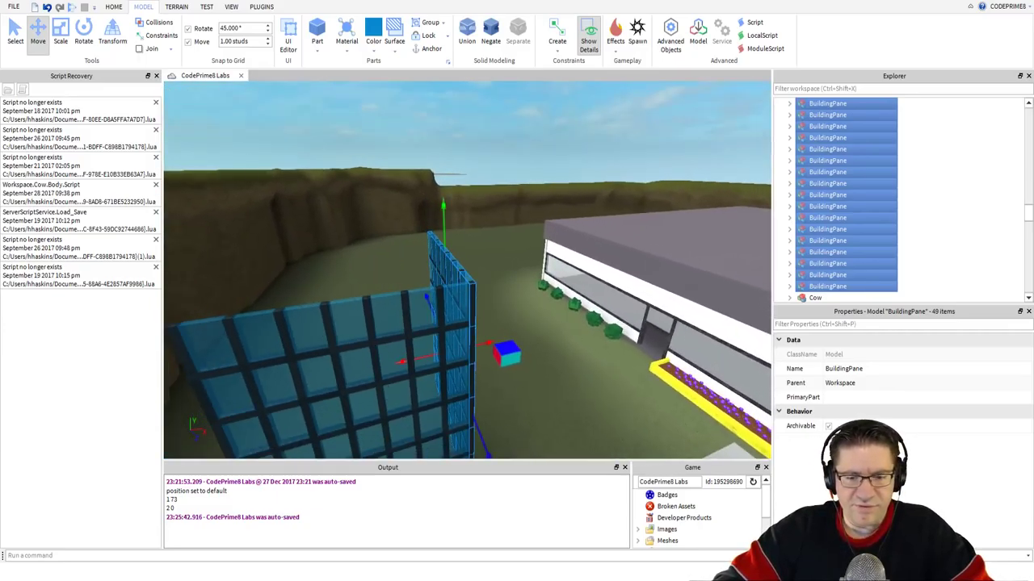
Switch to the browser and read the tutorial's sections on copying both stacks and covering the building's top with a scaled part.
{"action": "key", "text": "ctrl+d"}
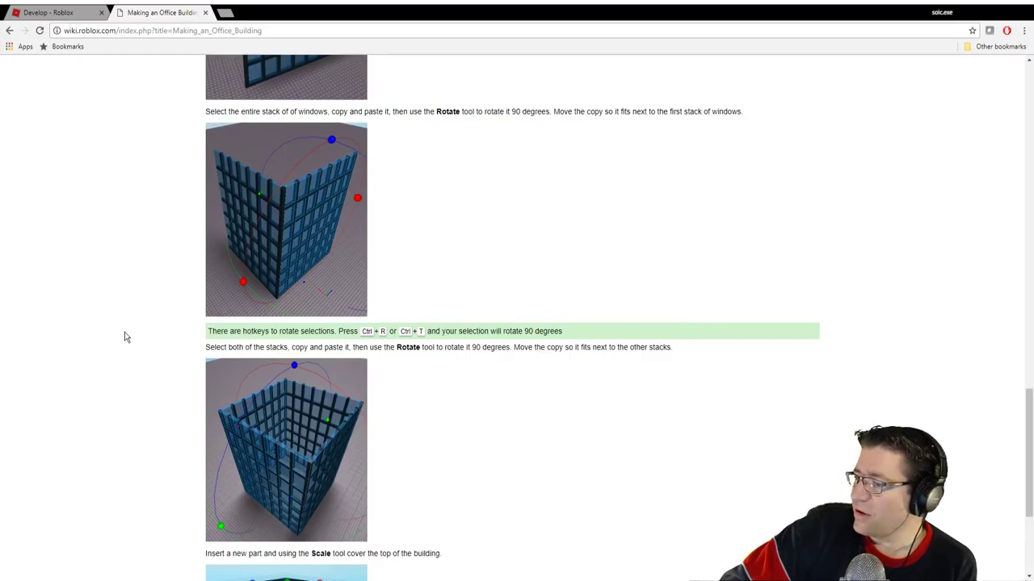
{"action": "scroll", "coordinate": [127, 332], "scroll_direction": "down", "scroll_amount": 2}
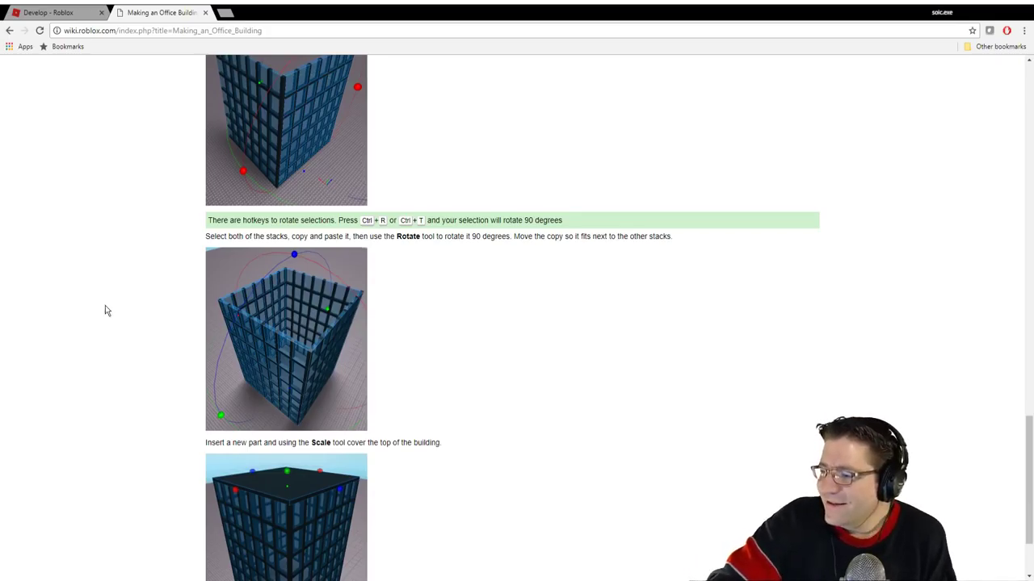
Return from the tutorial to Roblox Studio, select both window walls, duplicate them and rotate the copy 180 degrees about the vertical axis.
{"action": "scroll", "coordinate": [173, 272], "scroll_direction": "down", "scroll_amount": 1}
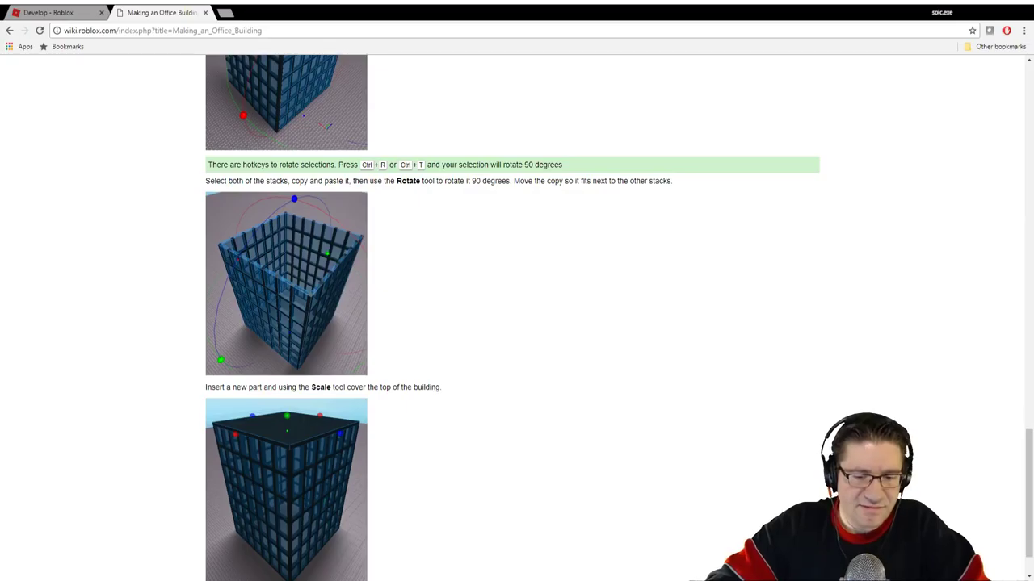
{"action": "scroll", "coordinate": [113, 340], "scroll_direction": "down", "scroll_amount": 1}
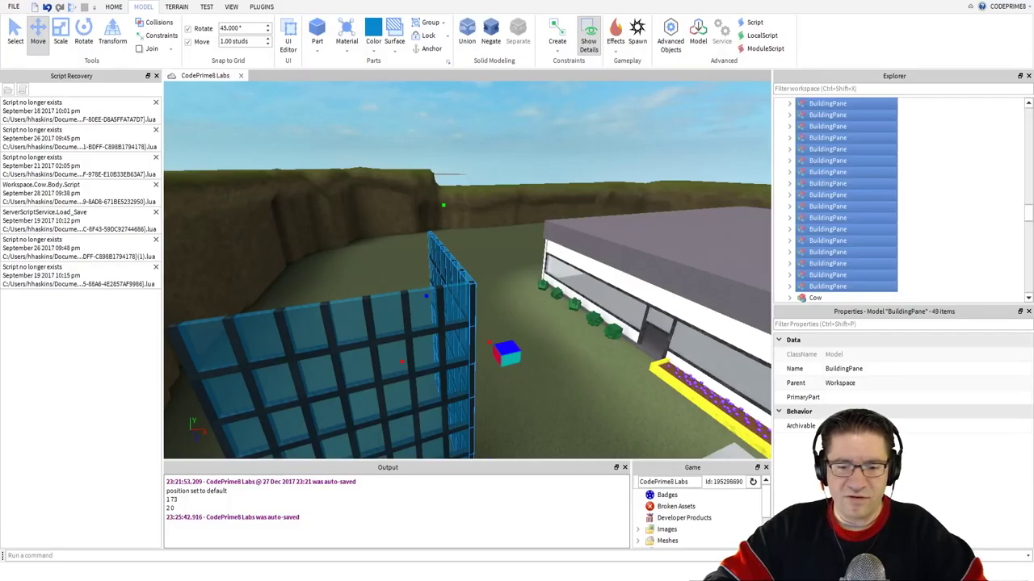
{"action": "right_click_drag", "start_coordinate": [630, 258], "coordinate": [619, 276]}
{"action": "scroll", "coordinate": [618, 275], "scroll_direction": "down", "scroll_amount": 12}
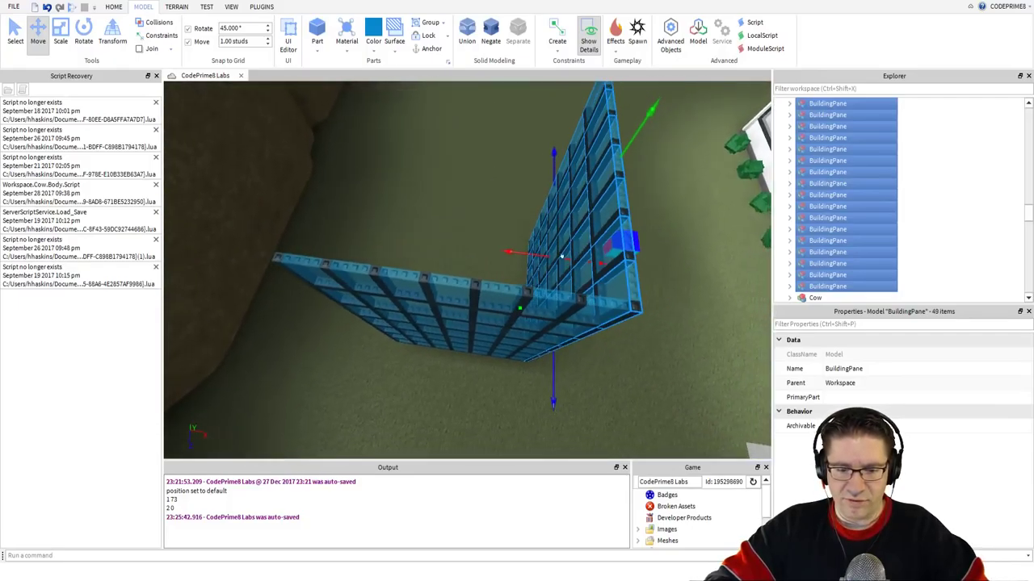
{"action": "left_click_drag", "start_coordinate": [388, 161], "coordinate": [562, 375]}
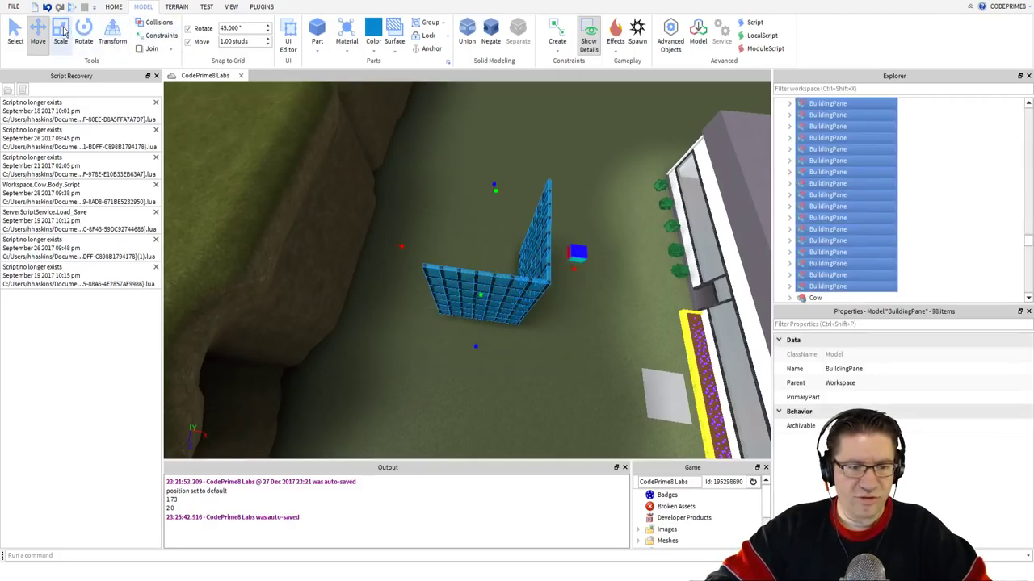
{"action": "left_click", "coordinate": [113, 34]}
{"action": "left_click", "coordinate": [85, 34]}
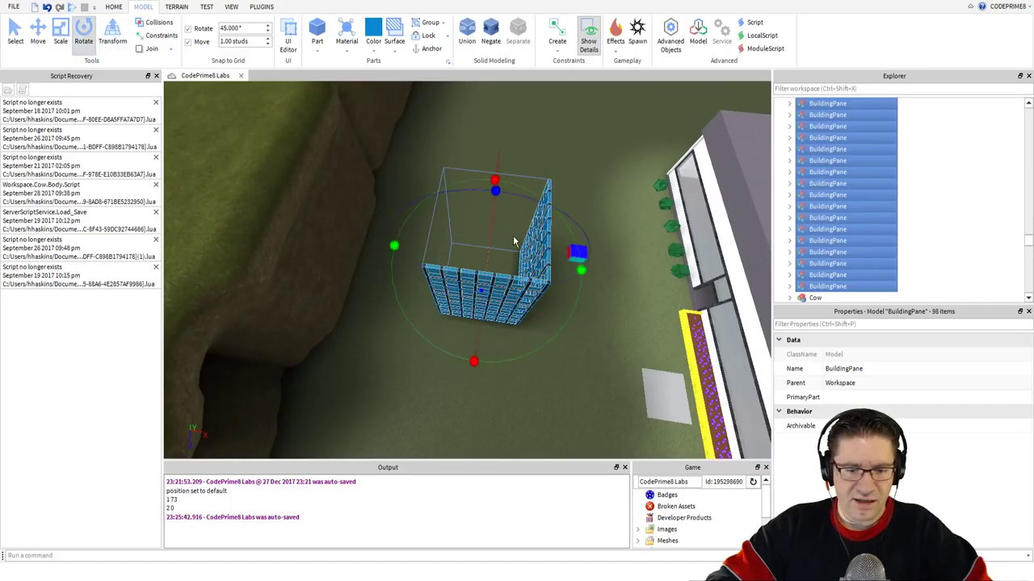
{"action": "key", "text": "ctrl+r"}
{"action": "key", "text": "ctrl+r"}
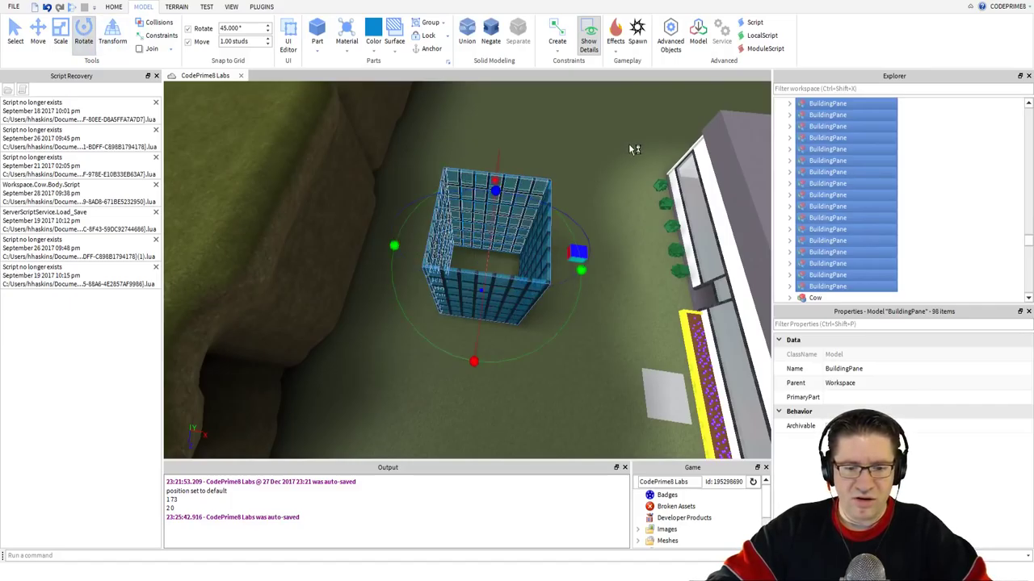
Duplicate a black vertical frame part at the top of the front wall and select only the copy for scaling.
{"action": "mouse_move", "coordinate": [596, 161]}
{"action": "right_mouse_down"}
{"action": "mouse_move", "coordinate": [646, 161]}
{"action": "mouse_move", "coordinate": [516, 161]}
{"action": "mouse_move", "coordinate": [589, 138]}
{"action": "mouse_move", "coordinate": [595, 159]}
{"action": "right_mouse_up"}
{"action": "scroll", "coordinate": [596, 161], "scroll_direction": "up", "scroll_amount": 3}
{"action": "scroll", "coordinate": [595, 164], "scroll_direction": "up", "scroll_amount": 2}
{"action": "scroll", "coordinate": [596, 164], "scroll_direction": "up", "scroll_amount": 3}
{"action": "left_click", "coordinate": [703, 231]}
{"action": "mouse_move", "coordinate": [703, 231]}
{"action": "right_mouse_down"}
{"action": "mouse_move", "coordinate": [693, 220]}
{"action": "mouse_move", "coordinate": [702, 234]}
{"action": "right_mouse_up"}
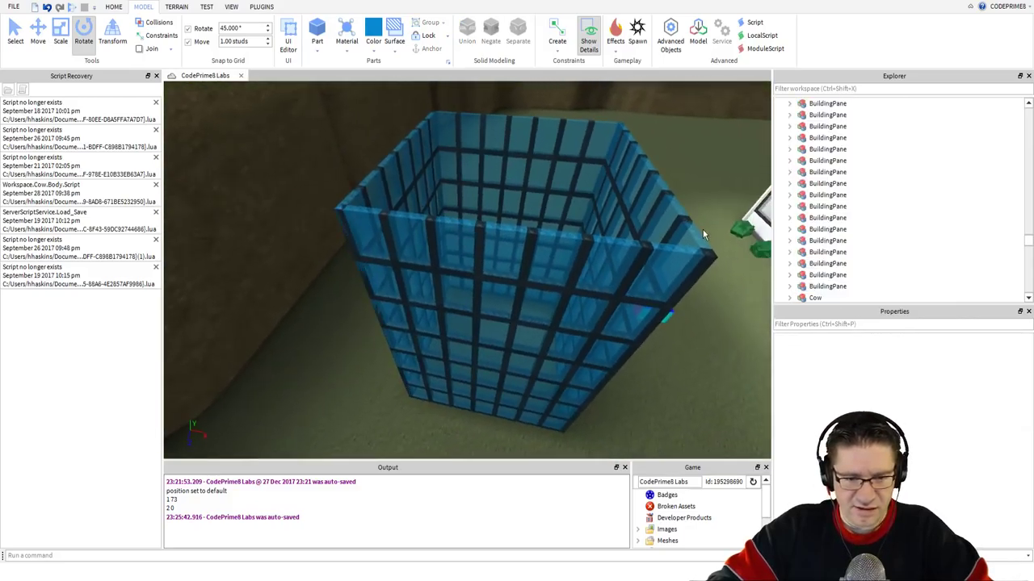
{"action": "left_click", "coordinate": [378, 223]}
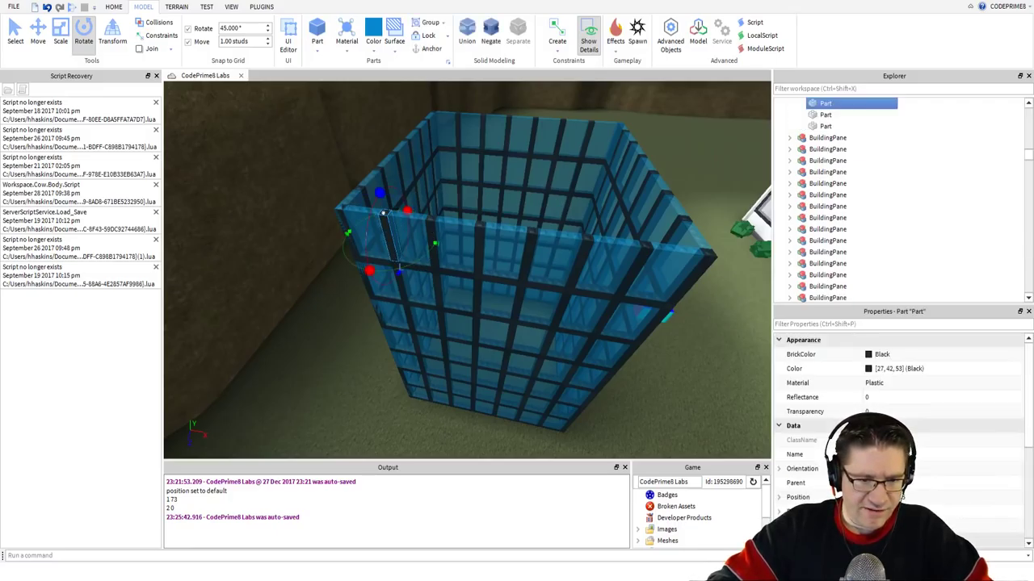
{"action": "key", "text": "ctrl+d"}
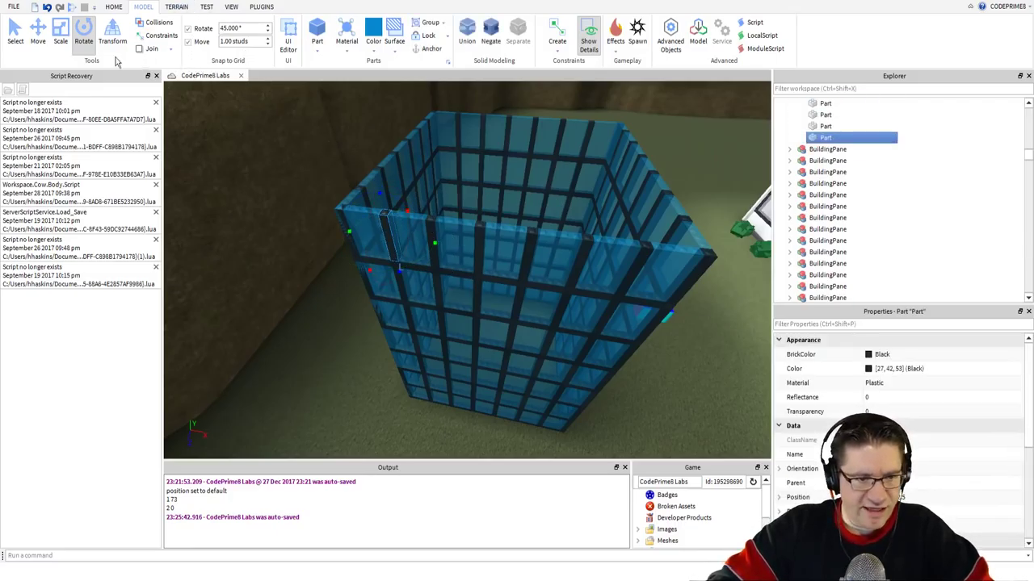
{"action": "left_click", "coordinate": [61, 33]}
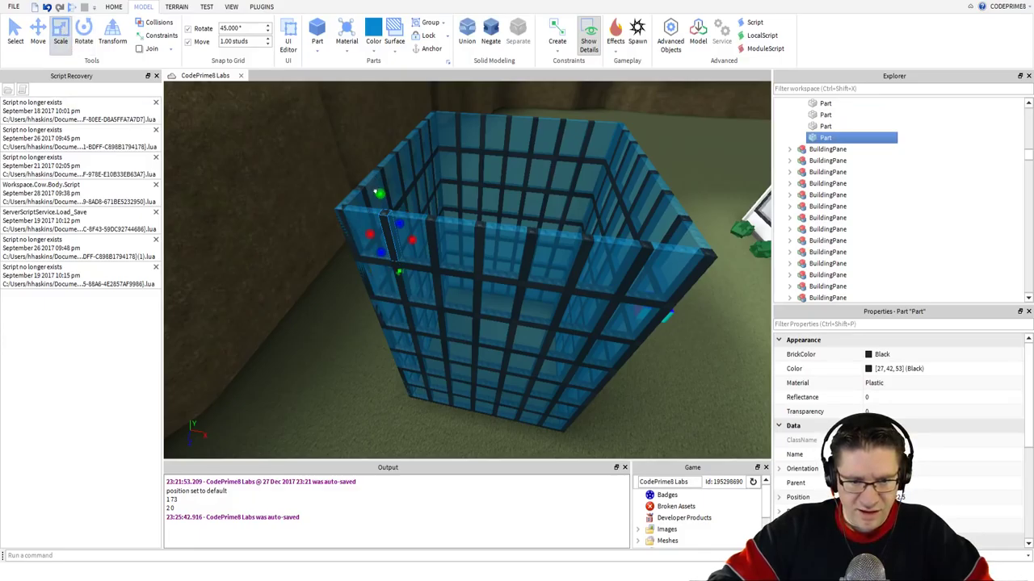
{"action": "left_click", "coordinate": [374, 191]}
{"action": "left_click", "coordinate": [380, 216]}
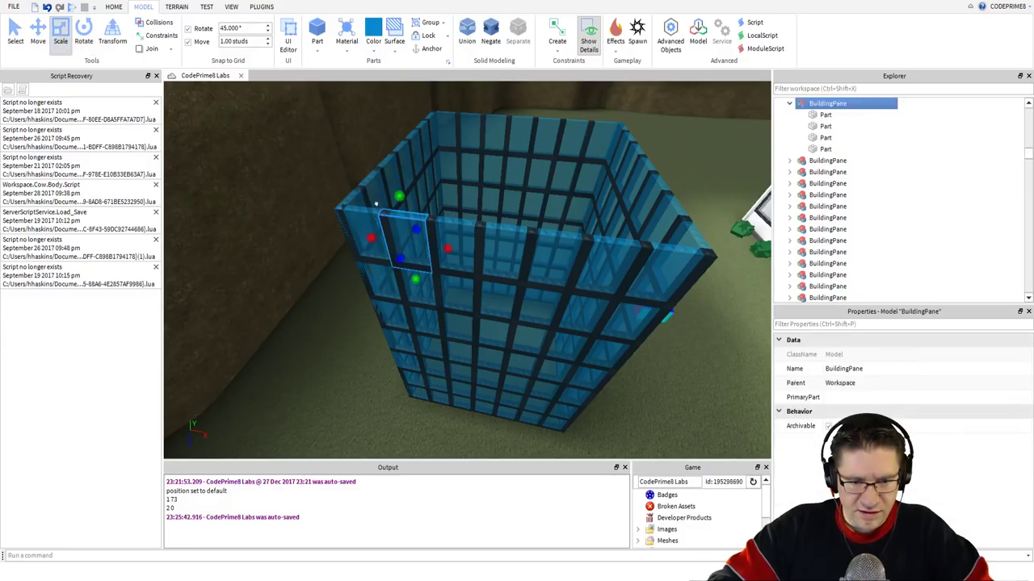
{"action": "left_click", "coordinate": [378, 217], "text": "alt"}
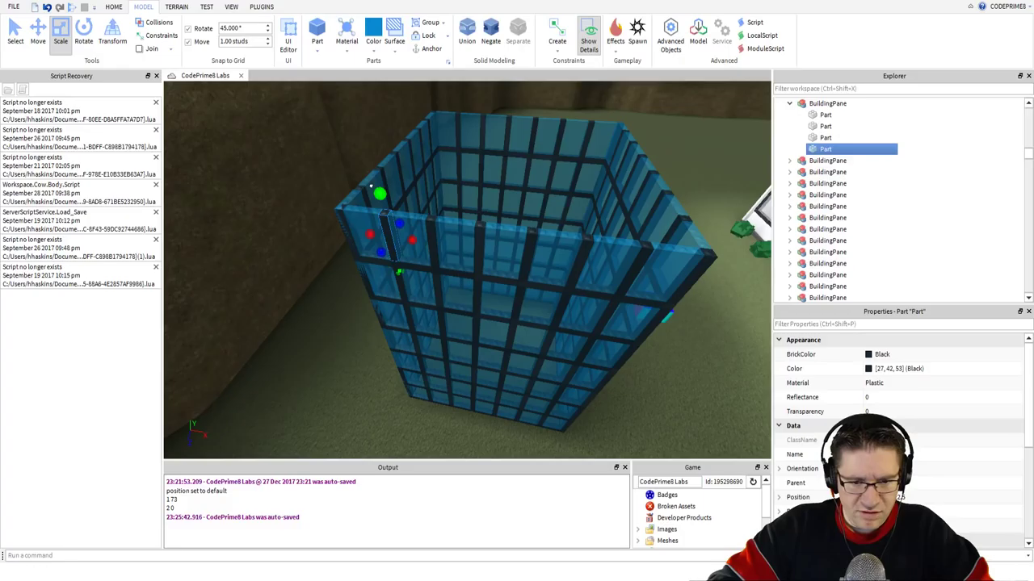
Extend the copied frame part above the wall, trim its lower end and stretch it into a beam along the wall's top edge.
{"action": "left_click_drag", "start_coordinate": [370, 185], "coordinate": [371, 179]}
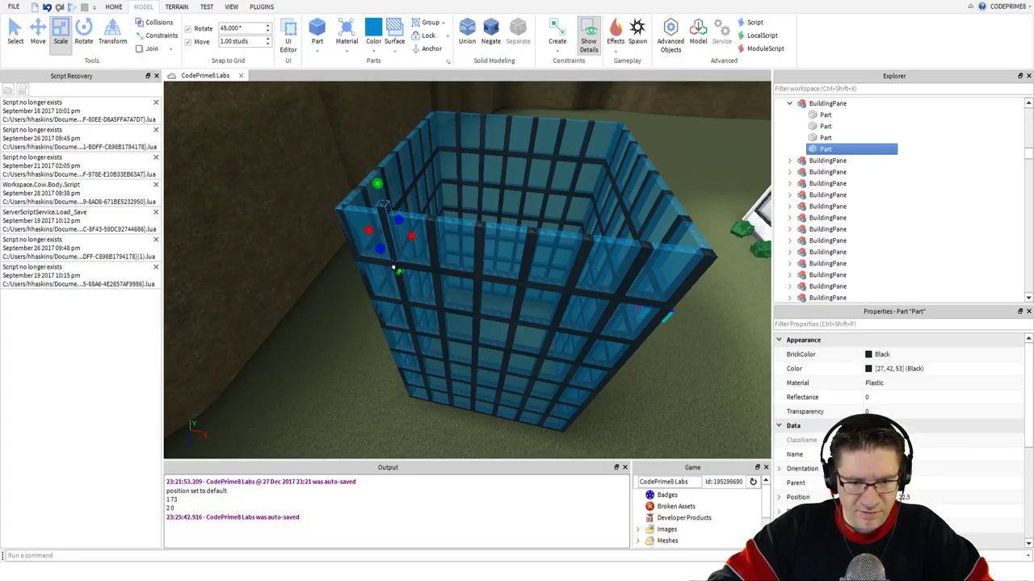
{"action": "left_click_drag", "start_coordinate": [389, 268], "coordinate": [749, 228]}
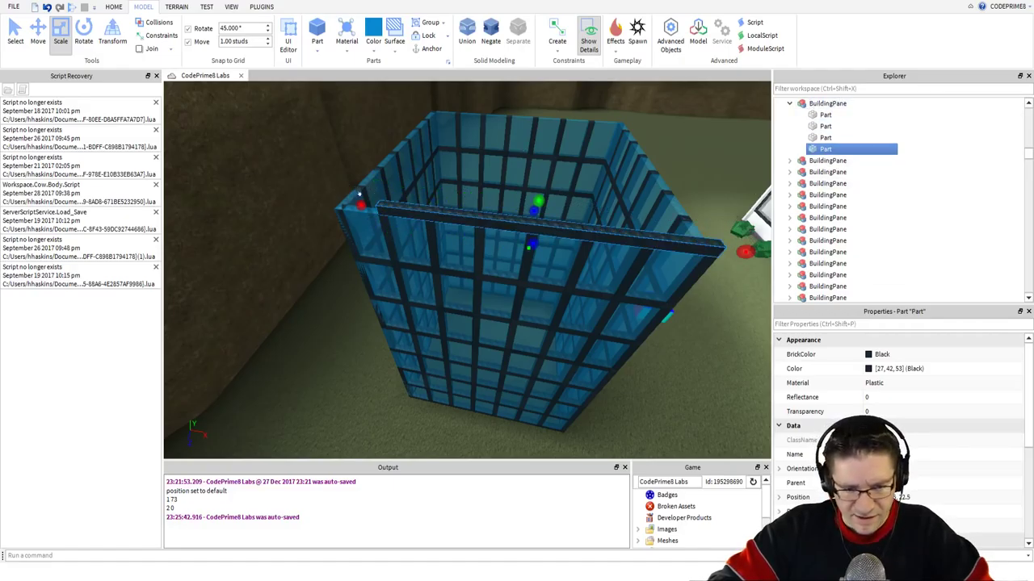
{"action": "left_click_drag", "start_coordinate": [359, 202], "coordinate": [319, 202]}
Undo the beam's scaling, the frame part's duplication and the last 90-degree rotation of the copied walls.
{"action": "right_click_drag", "start_coordinate": [319, 203], "coordinate": [394, 195]}
{"action": "key", "text": "a"}
{"action": "key", "text": "w"}
{"action": "key", "text": "a"}
{"action": "key", "text": "w"}
{"action": "key", "text": "w"}
{"action": "key", "text": "s"}
{"action": "right_click_drag", "start_coordinate": [394, 194], "coordinate": [397, 205]}
{"action": "key", "text": "ctrl+z"}
{"action": "key", "text": "ctrl+z"}
{"action": "key", "text": "ctrl+z"}
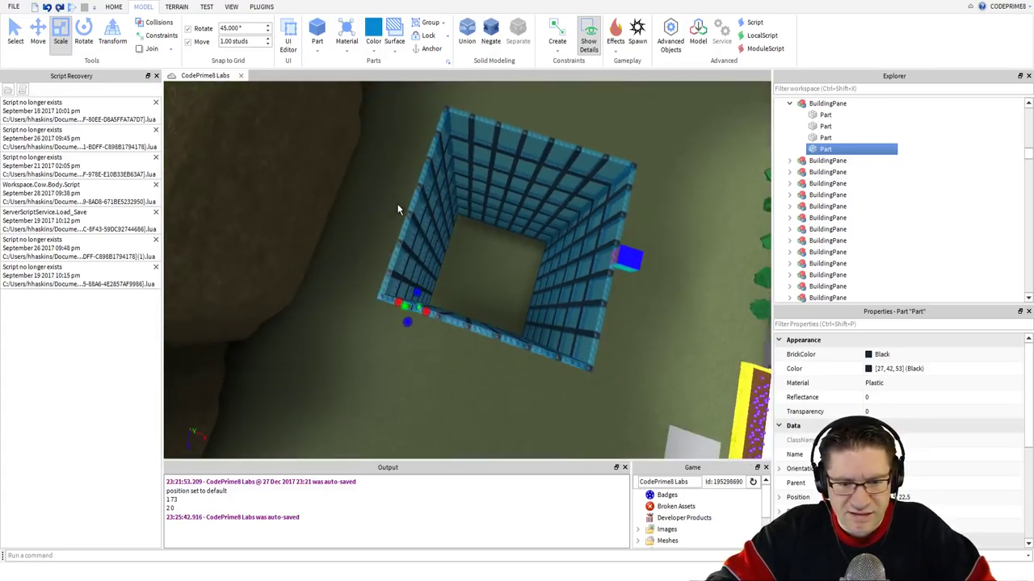
{"action": "key", "text": "ctrl+z"}
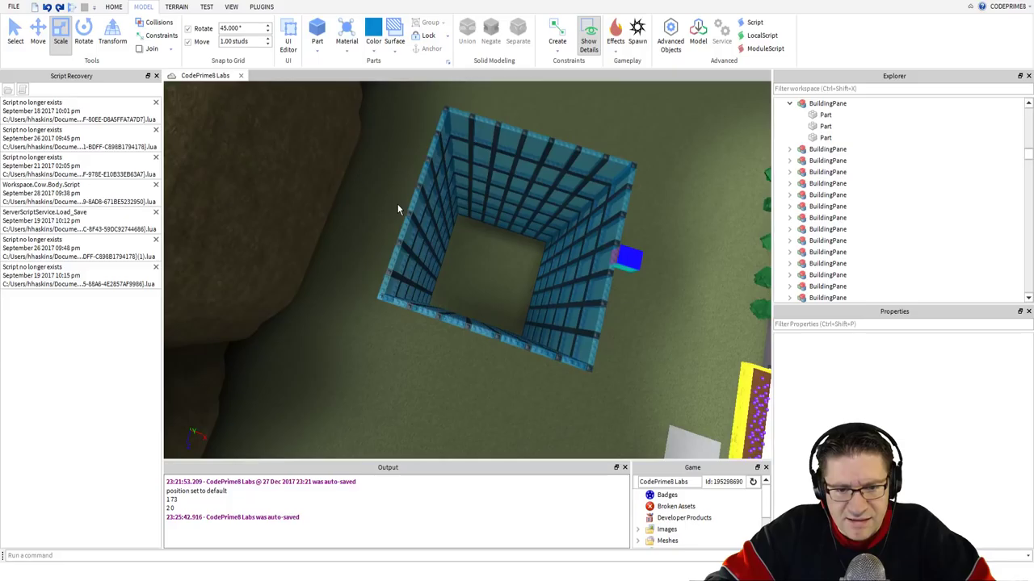
{"action": "key", "text": "ctrl+z"}
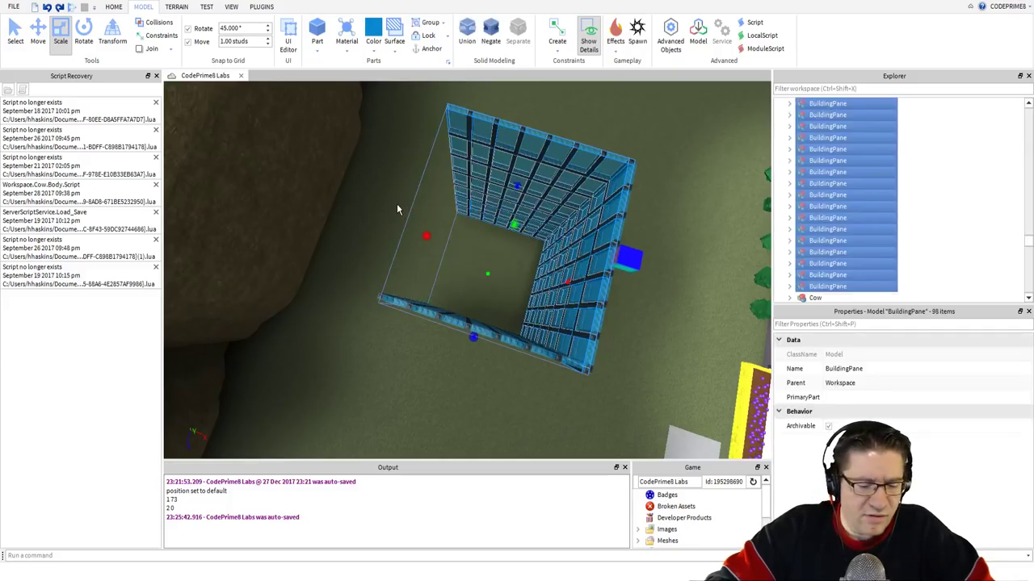
Rotate the copied pair of walls 90 degrees about the vertical axis and nudge it outward to fit the original walls' corners.
{"action": "key", "text": "ctrl+r"}
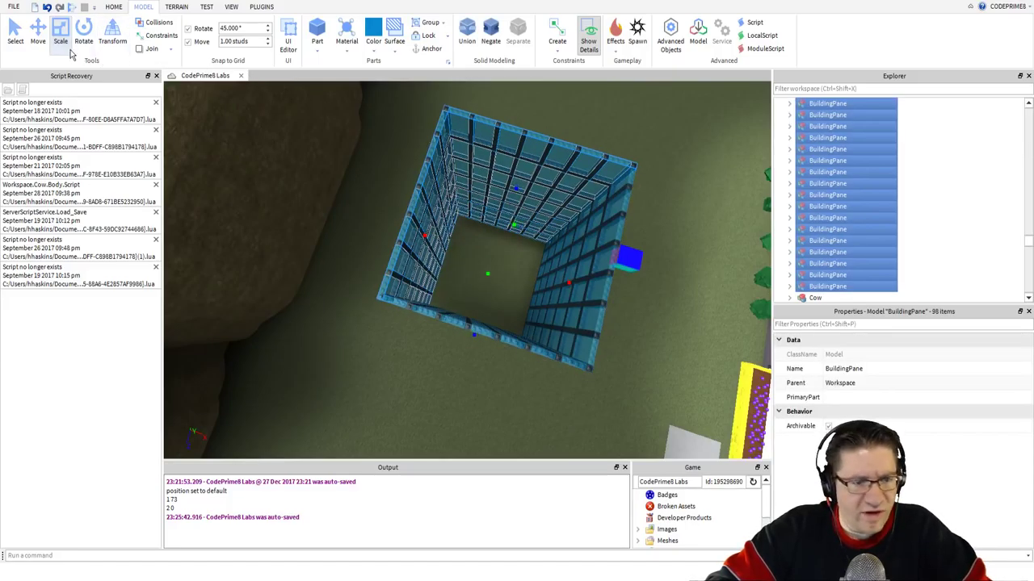
{"action": "left_click", "coordinate": [35, 29]}
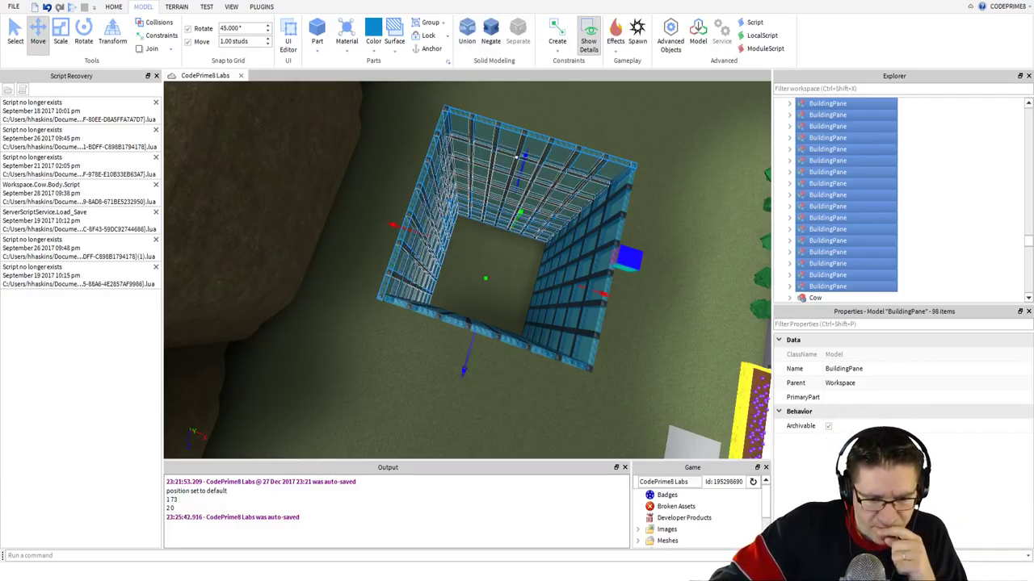
{"action": "left_click_drag", "start_coordinate": [519, 156], "coordinate": [520, 153]}
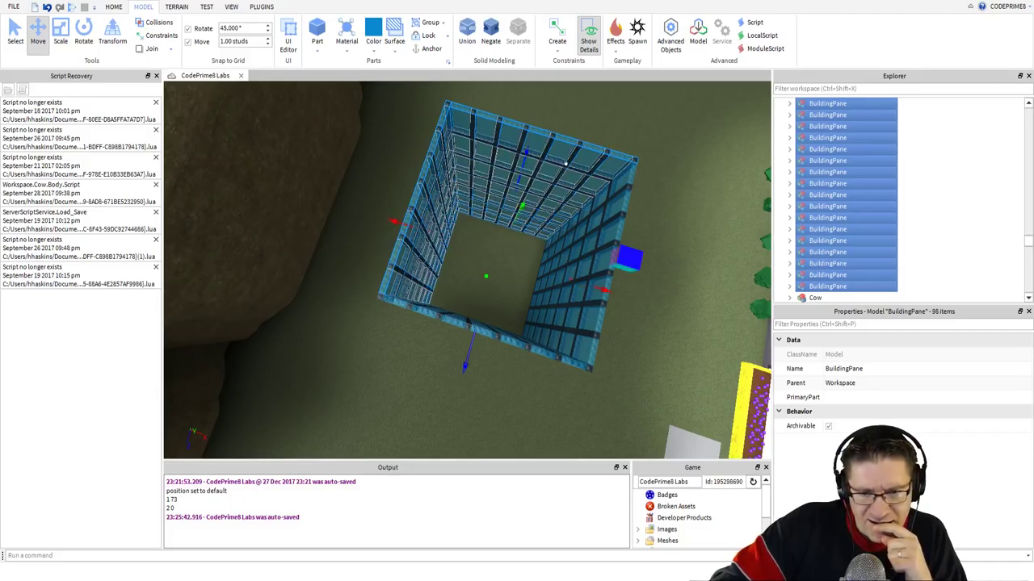
{"action": "right_click_drag", "start_coordinate": [575, 178], "coordinate": [575, 178]}
{"action": "key", "text": "w"}
{"action": "scroll", "coordinate": [575, 179], "scroll_direction": "up", "scroll_amount": 10}
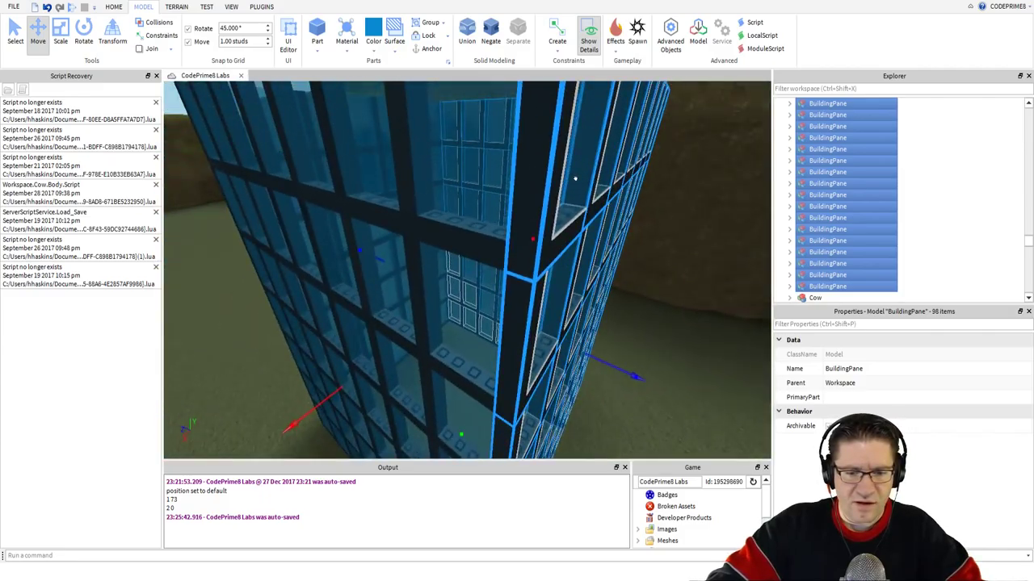
{"action": "scroll", "coordinate": [575, 180], "scroll_direction": "down", "scroll_amount": 10}
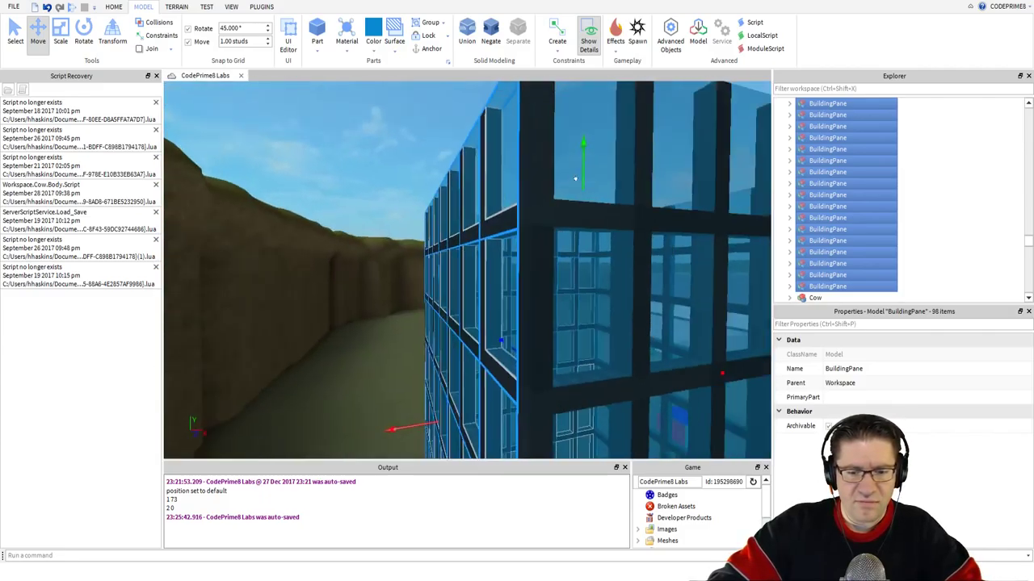
{"action": "right_click_drag", "start_coordinate": [575, 179], "coordinate": [575, 179]}
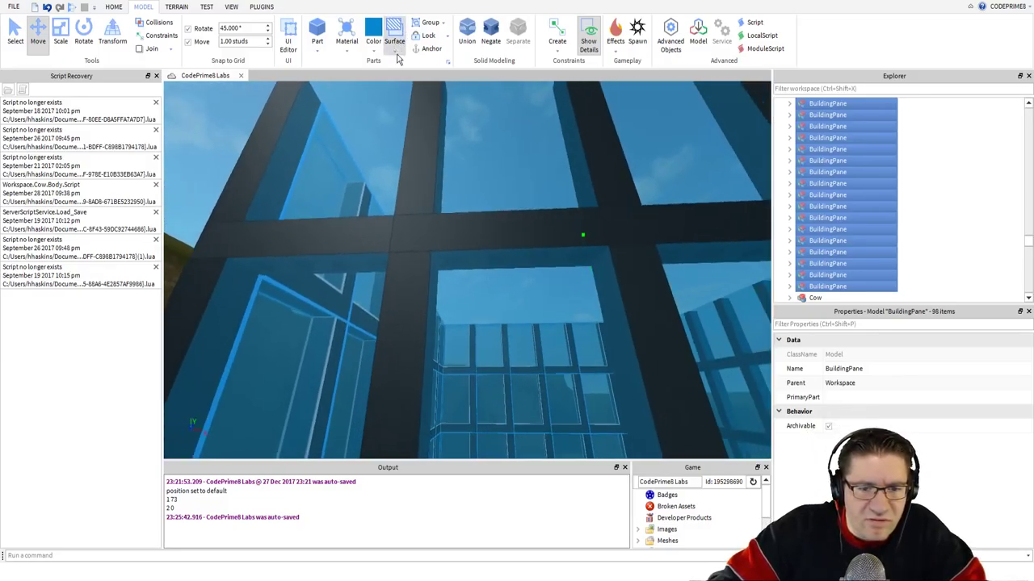
{"action": "left_click", "coordinate": [430, 91]}
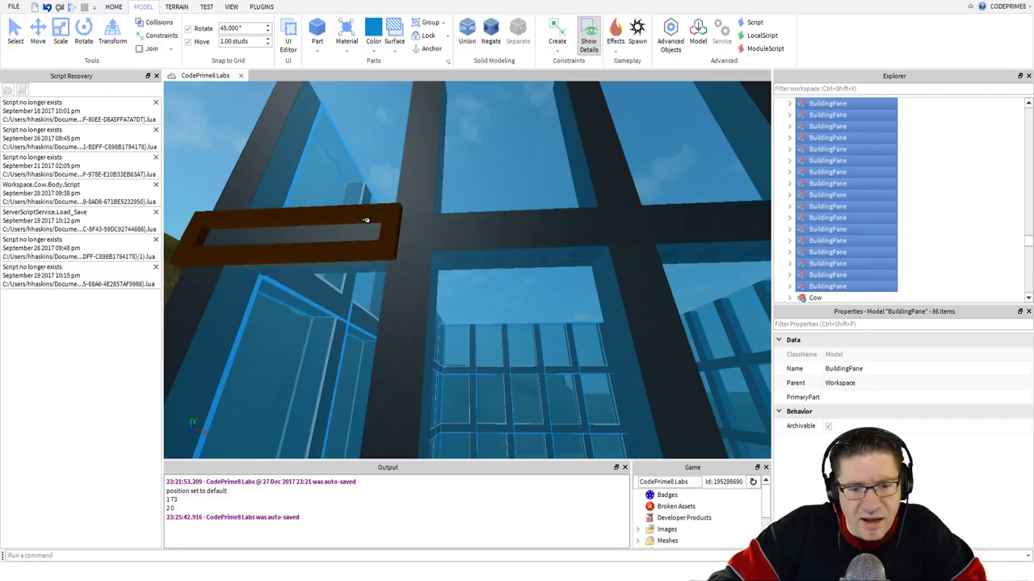
{"action": "right_click_drag", "start_coordinate": [526, 175], "coordinate": [526, 175]}
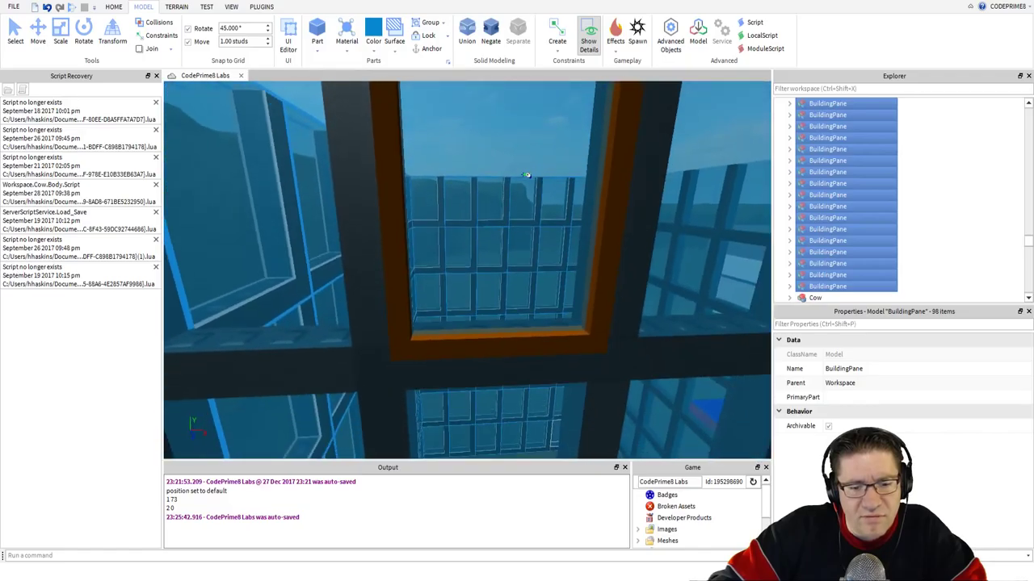
{"action": "scroll", "coordinate": [519, 154], "scroll_direction": "down", "scroll_amount": 2}
{"action": "scroll", "coordinate": [369, 137], "scroll_direction": "down", "scroll_amount": 3}
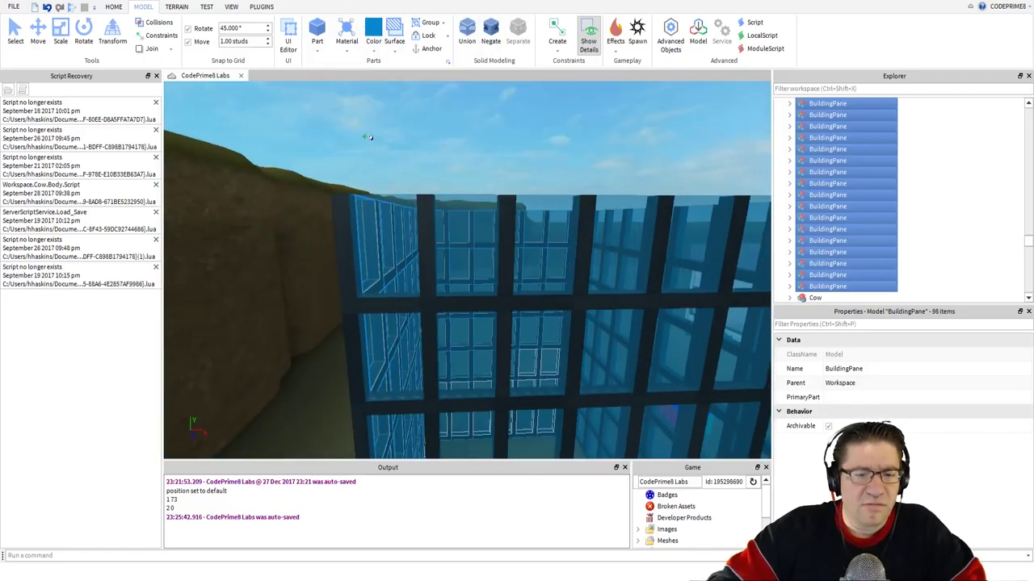
{"action": "scroll", "coordinate": [369, 137], "scroll_direction": "up", "scroll_amount": 2}
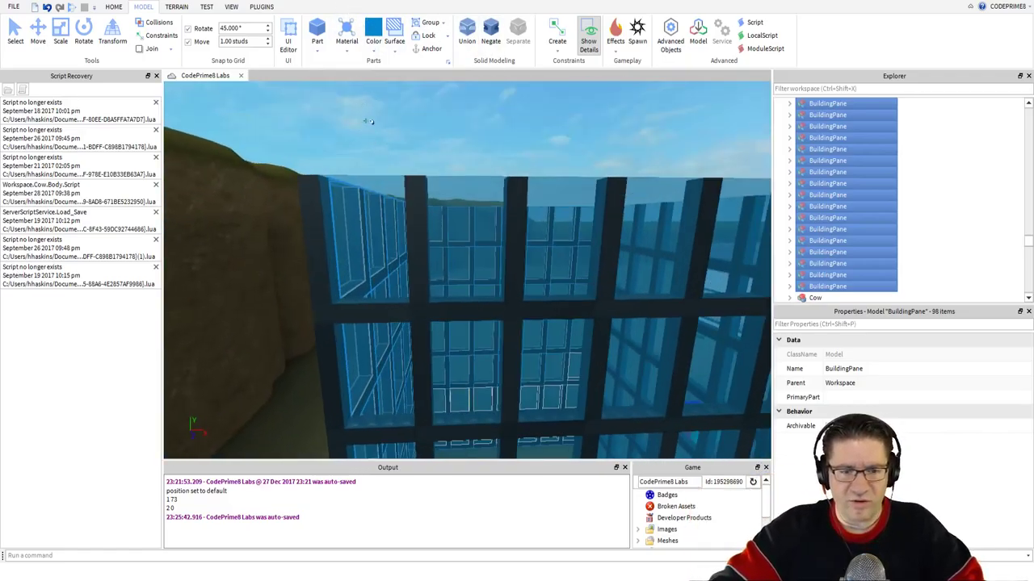
{"action": "scroll", "coordinate": [367, 132], "scroll_direction": "down", "scroll_amount": 2}
{"action": "right_click_drag", "start_coordinate": [366, 97], "coordinate": [365, 97]}
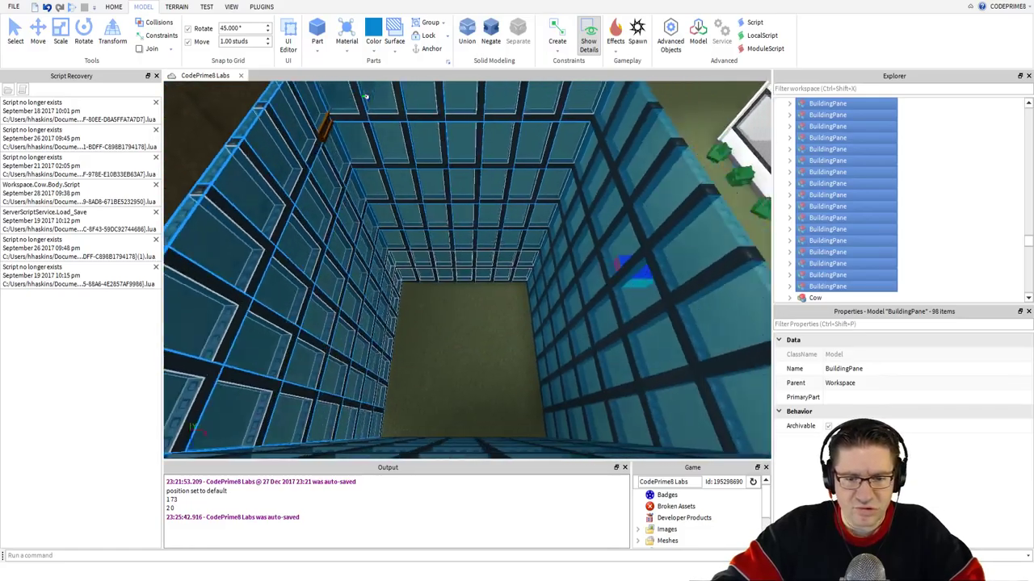
{"action": "scroll", "coordinate": [366, 97], "scroll_direction": "down", "scroll_amount": 4}
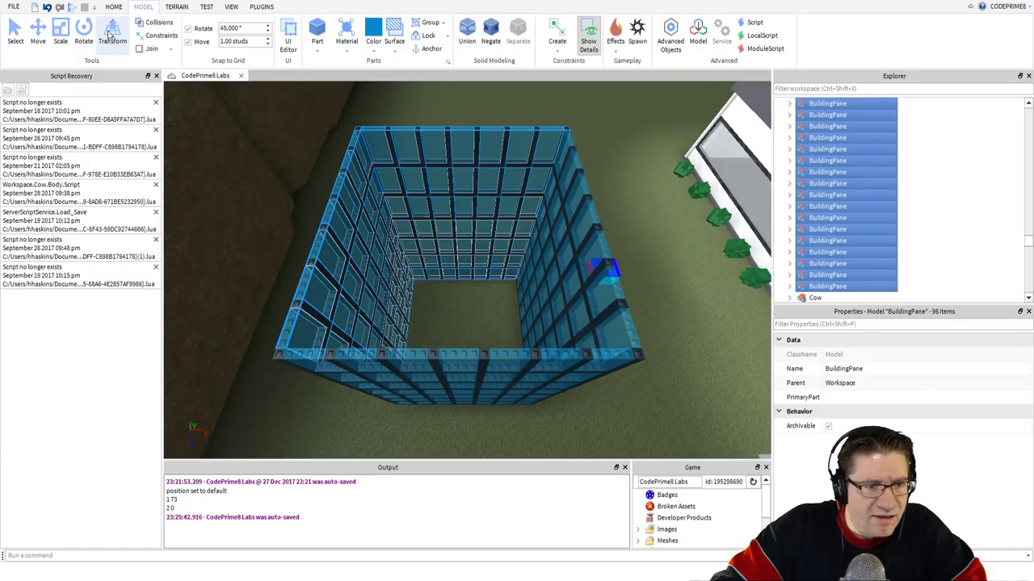
Duplicate a black vertical frame part in the front wall's top row and raise the copy above the wall's edge.
{"action": "left_click", "coordinate": [38, 32]}
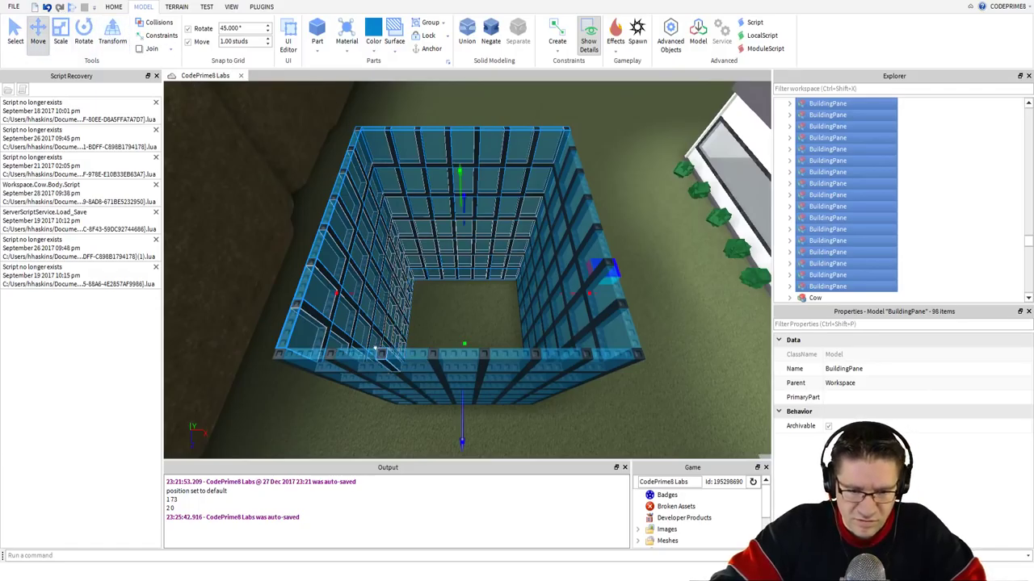
{"action": "left_click", "coordinate": [375, 349]}
{"action": "right_click_drag", "start_coordinate": [355, 267], "coordinate": [347, 256]}
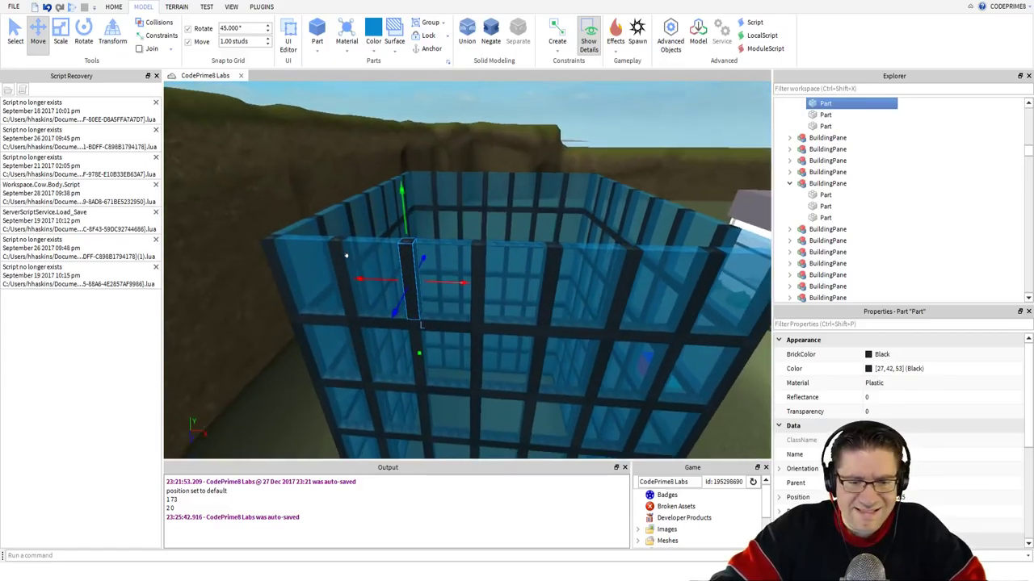
{"action": "key", "text": "ctrl+d"}
{"action": "left_click_drag", "start_coordinate": [395, 192], "coordinate": [391, 180]}
Scale the raised copy down to a short block and stretch it in both directions into a beam spanning the front wall's top.
{"action": "left_click", "coordinate": [65, 37]}
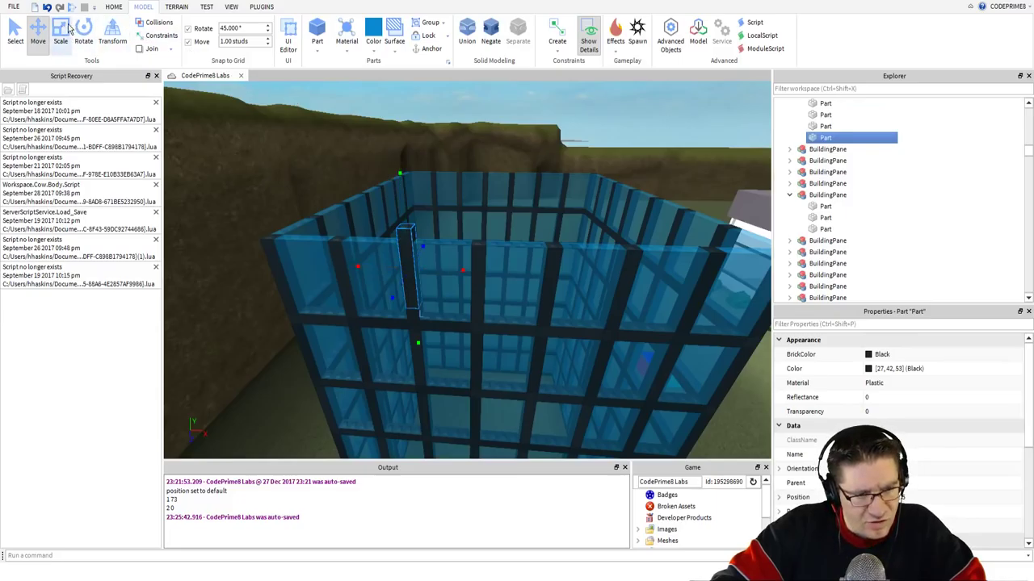
{"action": "left_click_drag", "start_coordinate": [411, 319], "coordinate": [409, 267]}
{"action": "left_click_drag", "start_coordinate": [364, 227], "coordinate": [233, 226]}
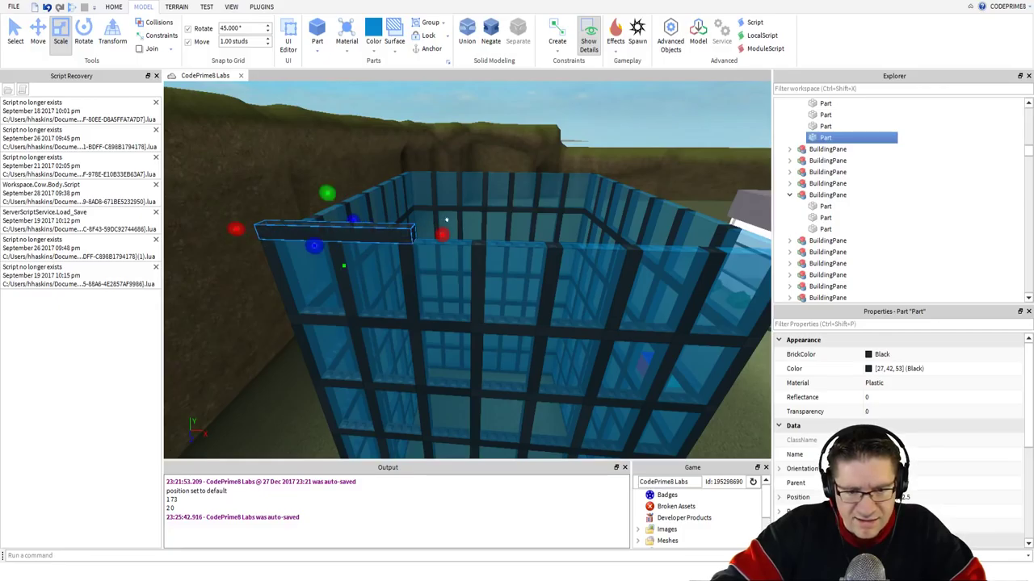
{"action": "left_click_drag", "start_coordinate": [439, 233], "coordinate": [676, 247]}
Stretch the beam across the building's depth to form a flat roof covering all four walls, and check how it meets the corners.
{"action": "key", "text": "d"}
{"action": "right_click_drag", "start_coordinate": [641, 232], "coordinate": [567, 225]}
{"action": "key", "text": "d"}
{"action": "key", "text": "s"}
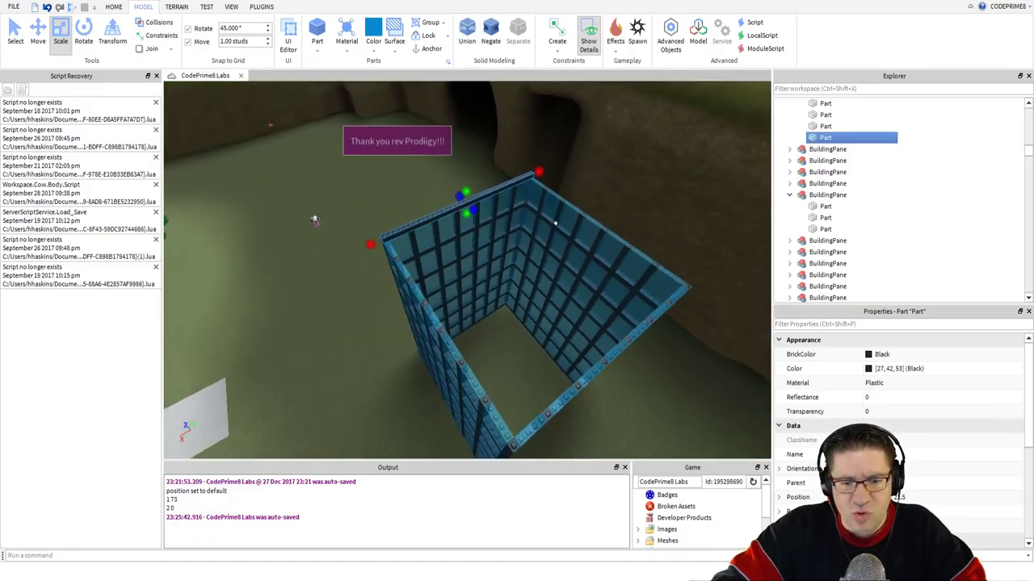
{"action": "left_click_drag", "start_coordinate": [466, 199], "coordinate": [647, 352]}
{"action": "key", "text": "w"}
{"action": "mouse_move", "coordinate": [654, 357]}
{"action": "right_mouse_down"}
{"action": "mouse_move", "coordinate": [648, 338]}
{"action": "mouse_move", "coordinate": [658, 347]}
{"action": "right_mouse_up"}
{"action": "key", "text": "s"}
{"action": "key", "text": "w"}
{"action": "key", "text": "w"}
{"action": "key", "text": "d"}
{"action": "key", "text": "w"}
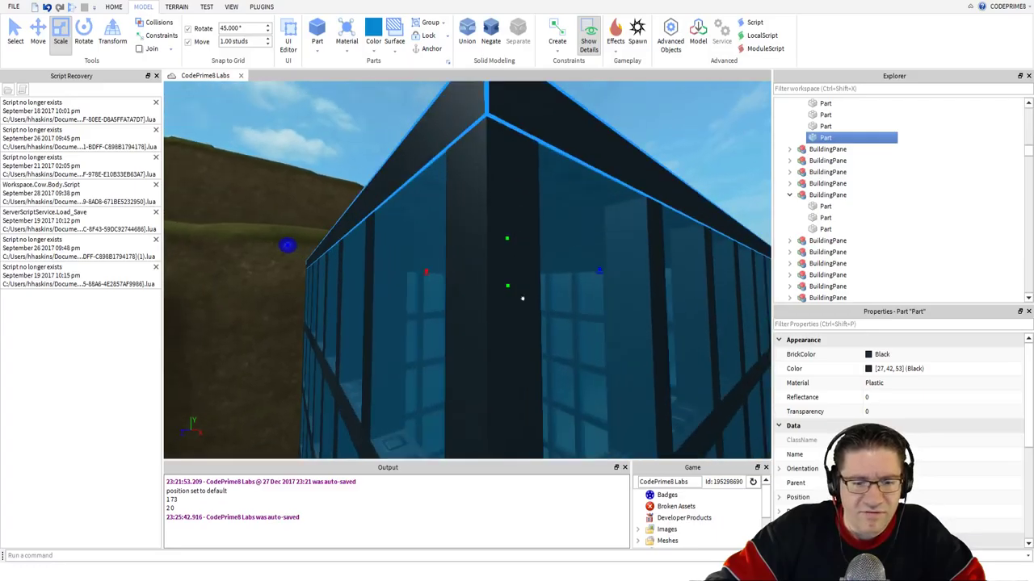
Stretch the edges of the flat roof slab so it slightly overhangs the walls on every side of the building.
{"action": "key", "text": "a"}
{"action": "left_click_drag", "start_coordinate": [311, 239], "coordinate": [296, 236]}
{"action": "key", "text": "d"}
{"action": "key", "text": "s"}
{"action": "left_click_drag", "start_coordinate": [619, 244], "coordinate": [634, 247]}
{"action": "key", "text": "a"}
{"action": "right_click_drag", "start_coordinate": [566, 238], "coordinate": [519, 251]}
{"action": "key", "text": "w"}
{"action": "left_click_drag", "start_coordinate": [471, 259], "coordinate": [458, 257]}
{"action": "key", "text": "w"}
{"action": "right_click_drag", "start_coordinate": [463, 265], "coordinate": [454, 240]}
{"action": "key", "text": "w"}
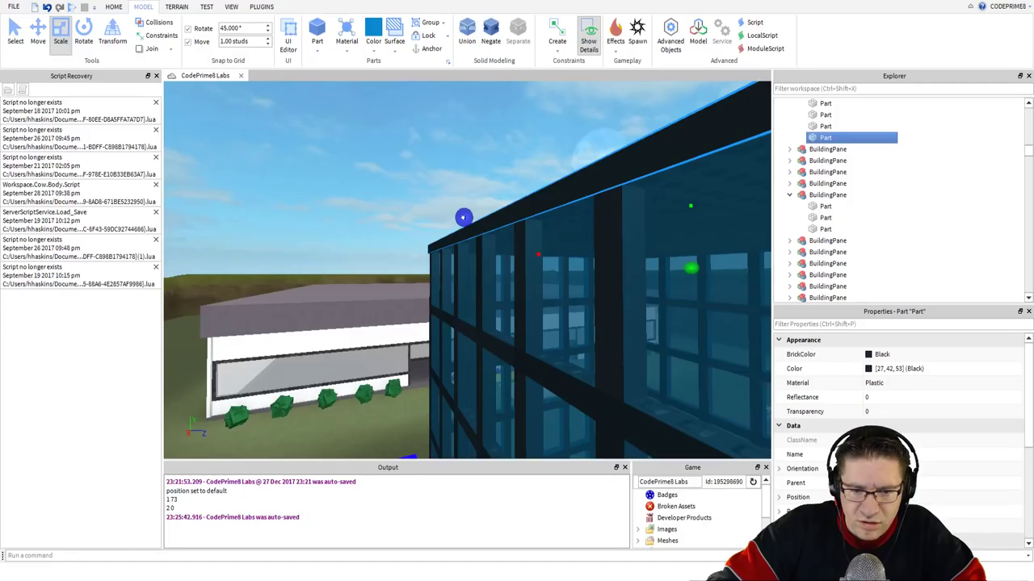
{"action": "left_click_drag", "start_coordinate": [463, 217], "coordinate": [447, 217]}
{"action": "right_click_drag", "start_coordinate": [447, 218], "coordinate": [436, 241]}
{"action": "key", "text": "w"}
{"action": "key", "text": "s"}
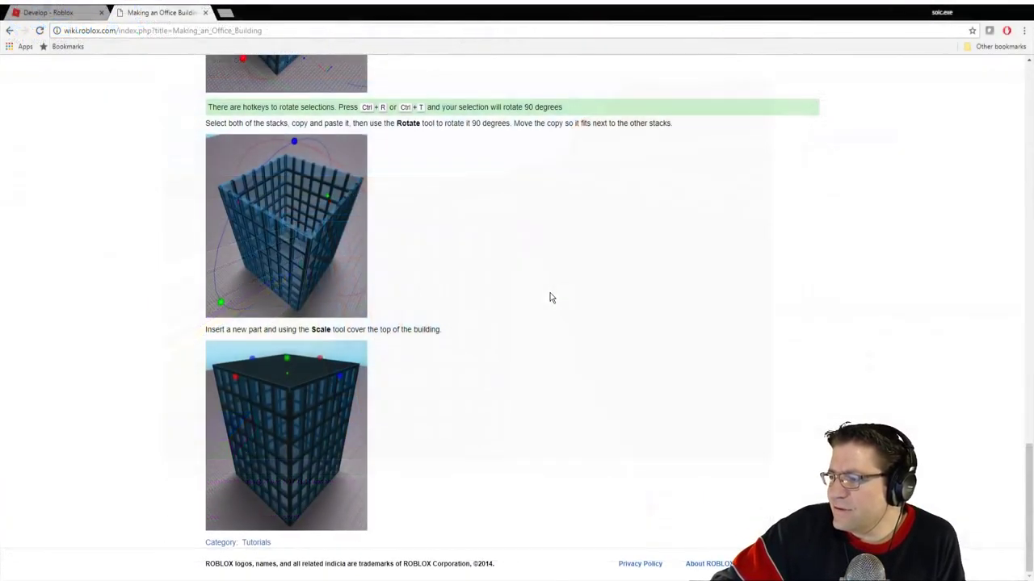
Switch to the browser and review the closing wall and roof instructions in the wiki's Making an Office Building tutorial.
{"action": "scroll", "coordinate": [483, 397], "scroll_direction": "up", "scroll_amount": 1}
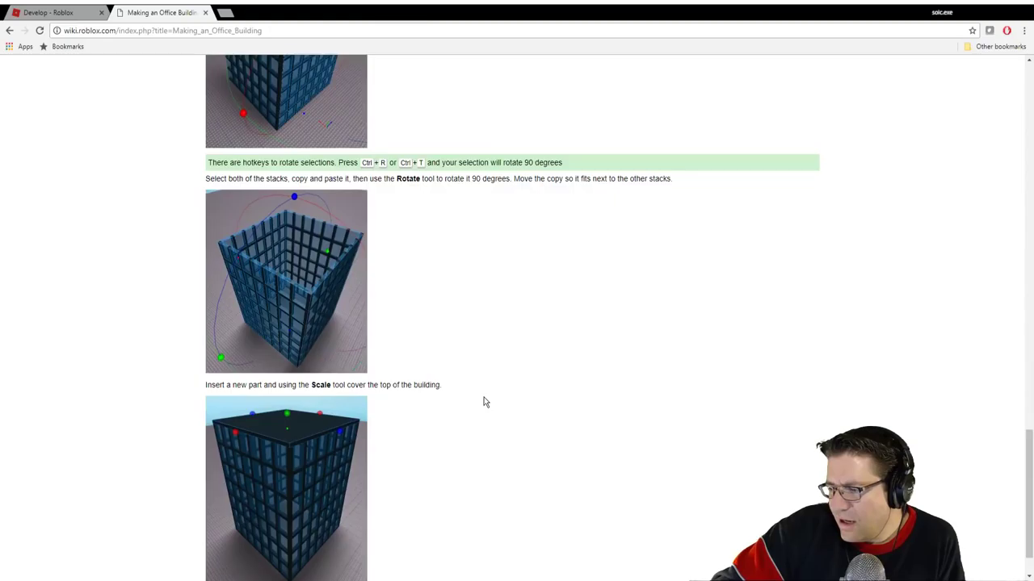
{"action": "scroll", "coordinate": [484, 396], "scroll_direction": "down", "scroll_amount": 1}
{"action": "scroll", "coordinate": [484, 396], "scroll_direction": "up", "scroll_amount": 3}
{"action": "scroll", "coordinate": [484, 396], "scroll_direction": "down", "scroll_amount": 3}
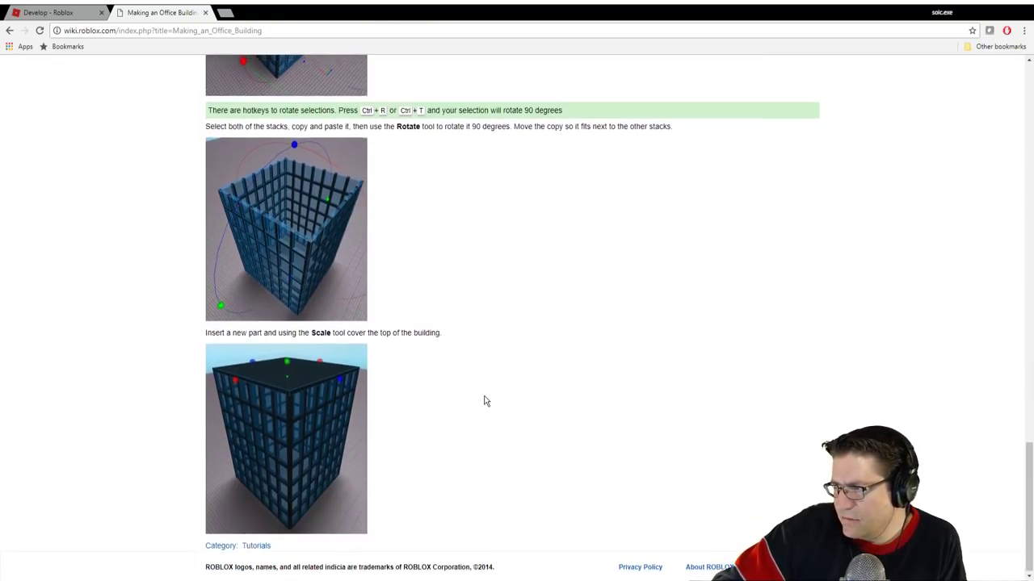
{"action": "scroll", "coordinate": [484, 399], "scroll_direction": "up", "scroll_amount": 3}
{"action": "scroll", "coordinate": [485, 399], "scroll_direction": "down", "scroll_amount": 3}
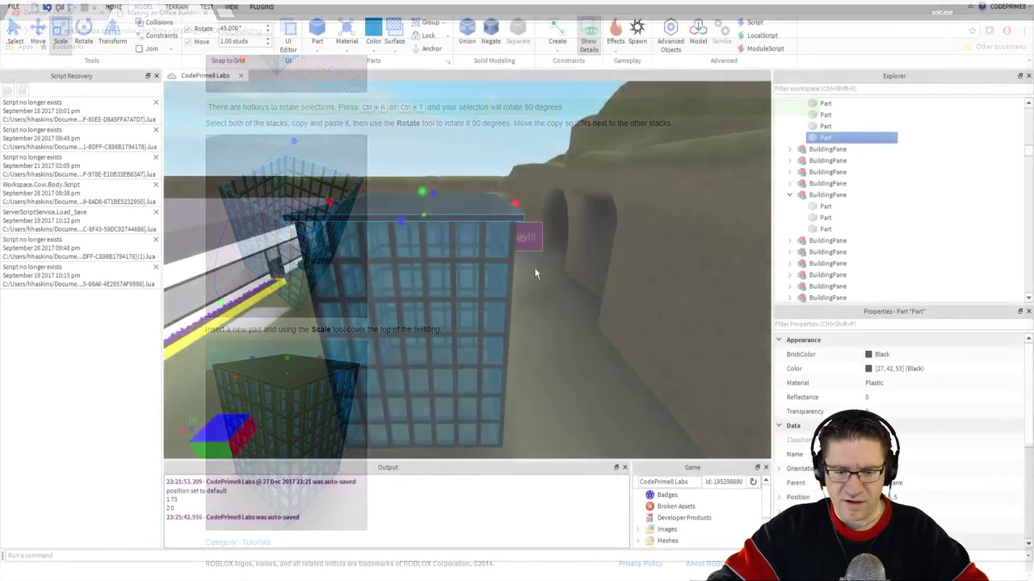
Delete a ground-floor glass pane and its bottom frame to open a doorway, and extend the remaining side frame down to the ground.
{"action": "key", "text": "w"}
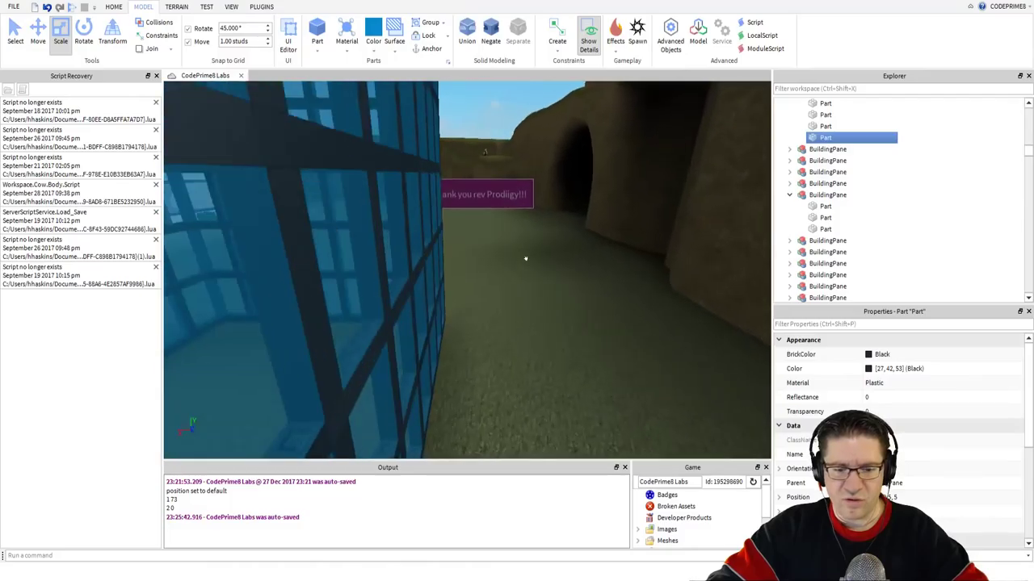
{"action": "key", "text": "w"}
{"action": "right_click_drag", "start_coordinate": [525, 258], "coordinate": [525, 258]}
{"action": "key", "text": "w"}
{"action": "key", "text": "w"}
{"action": "key", "text": "w"}
{"action": "key", "text": "w"}
{"action": "left_click", "coordinate": [522, 295]}
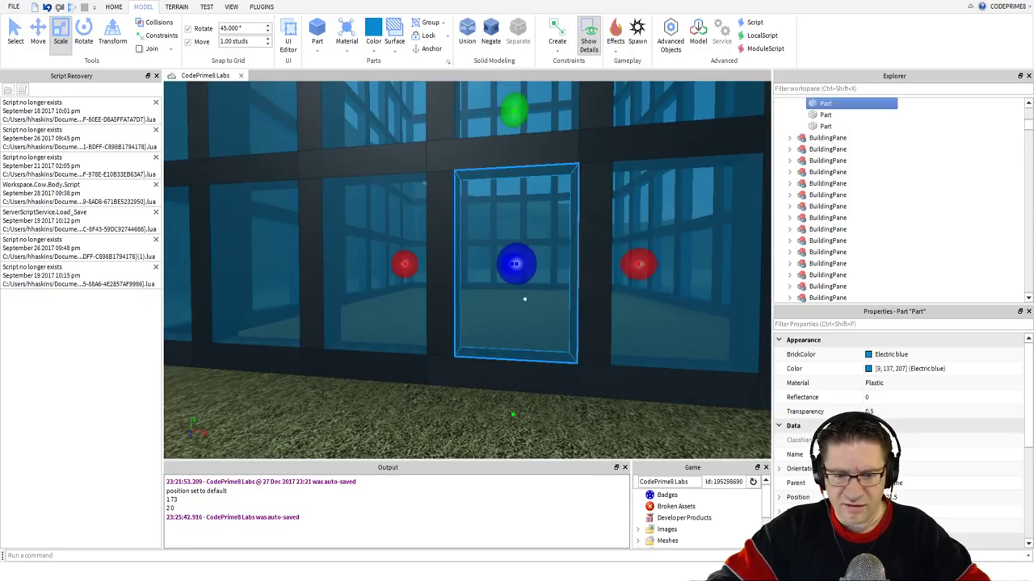
{"action": "left_click", "coordinate": [519, 368]}
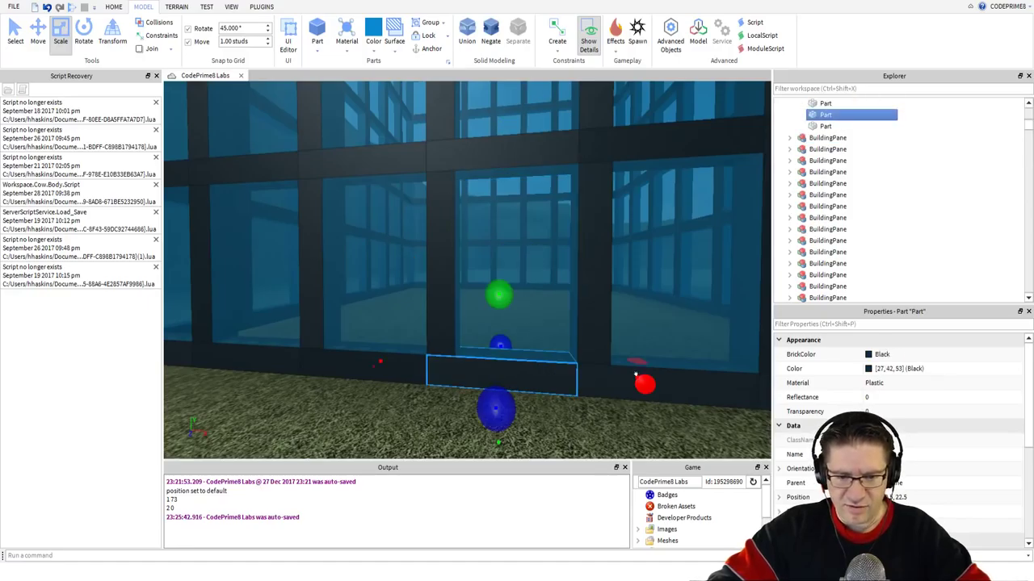
{"action": "left_click", "coordinate": [527, 323], "text": "ctrl"}
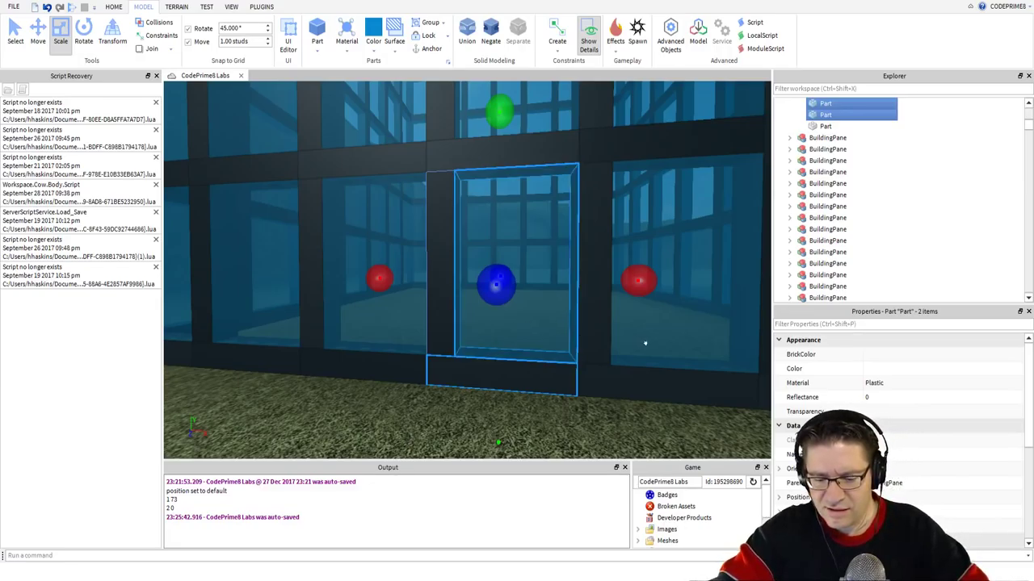
{"action": "key", "text": "Delete"}
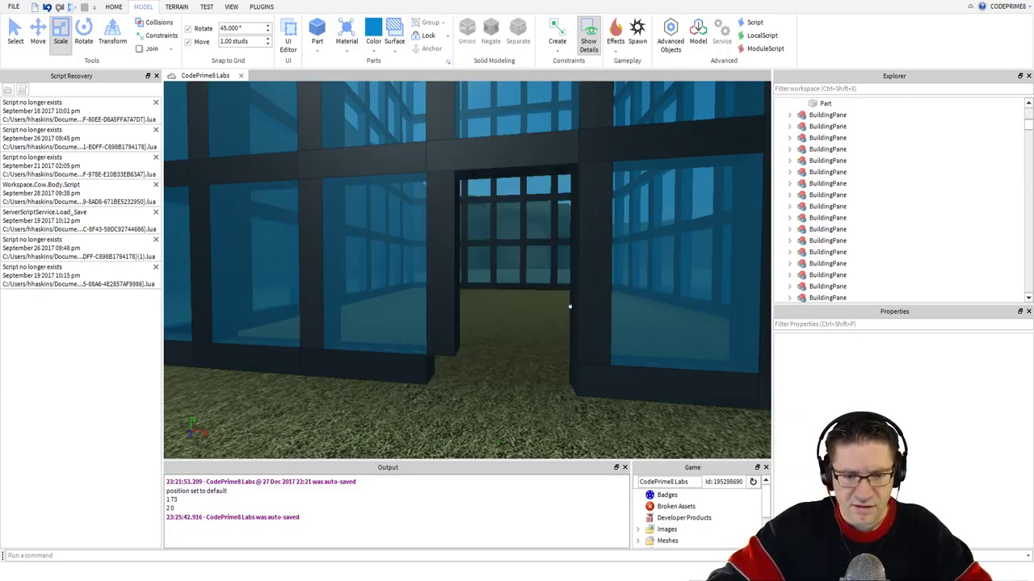
{"action": "left_click", "coordinate": [446, 337]}
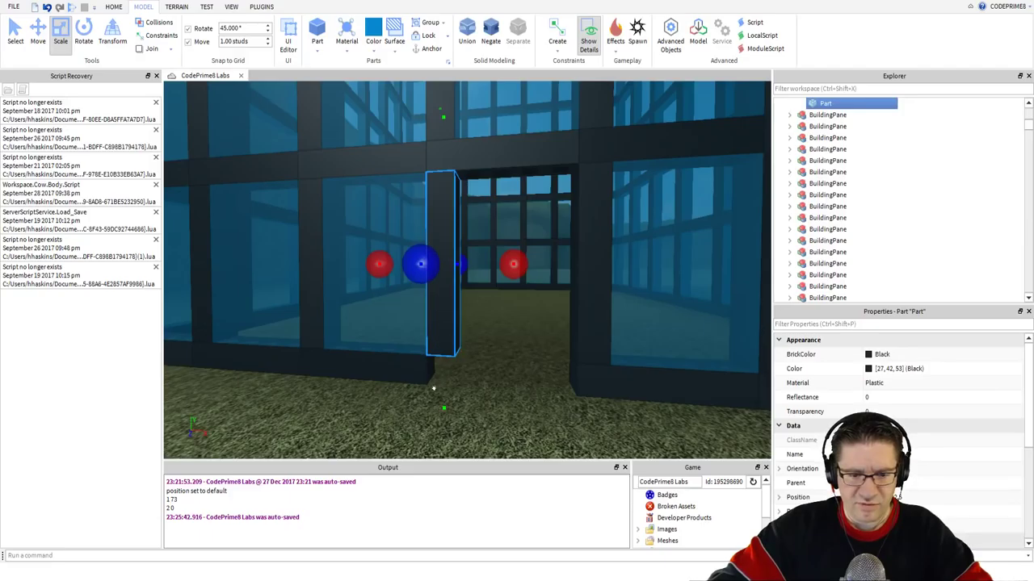
{"action": "left_click_drag", "start_coordinate": [443, 407], "coordinate": [469, 427]}
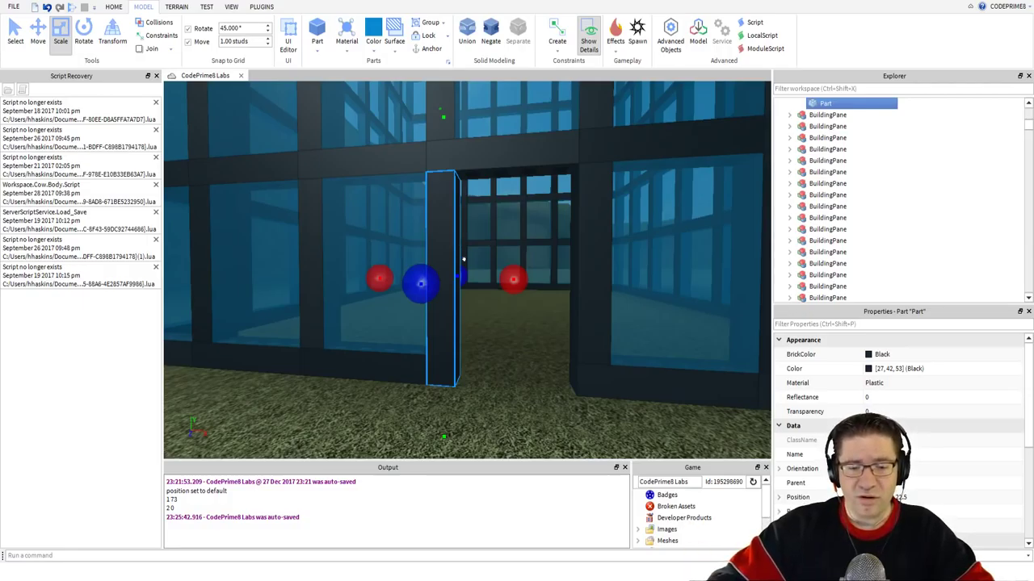
Select all the panes of the office building together and nudge the building vertically with the Move tool.
{"action": "scroll", "coordinate": [467, 242], "scroll_direction": "down", "scroll_amount": 10}
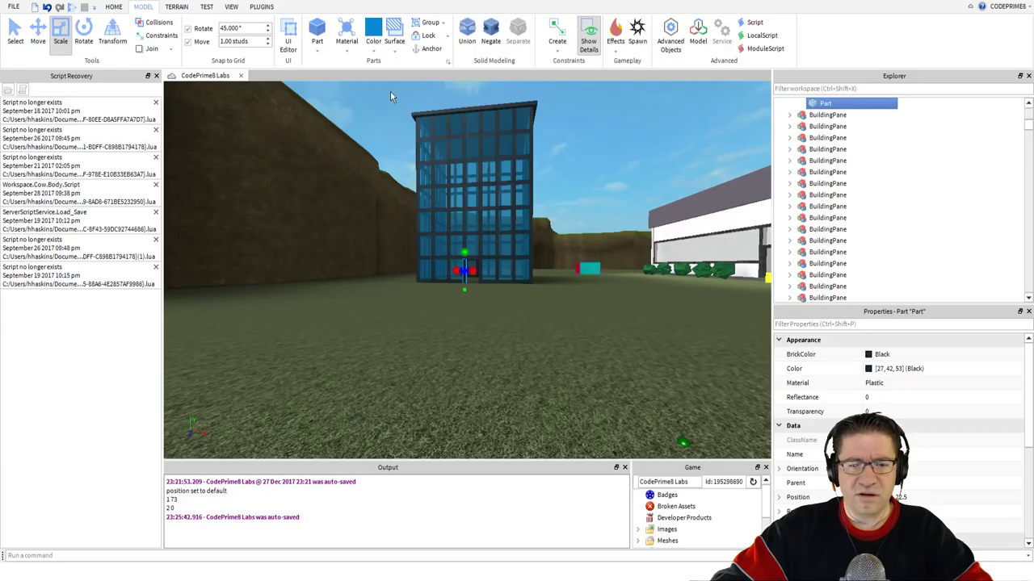
{"action": "left_click_drag", "start_coordinate": [390, 96], "coordinate": [571, 325]}
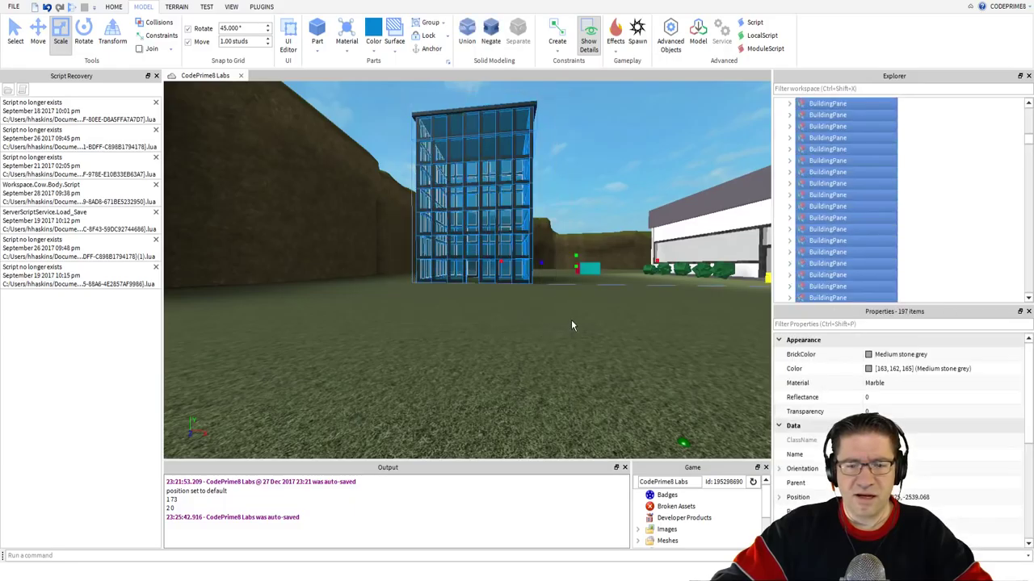
{"action": "right_click_drag", "start_coordinate": [546, 303], "coordinate": [537, 294]}
{"action": "key", "text": "w"}
{"action": "key", "text": "e"}
{"action": "key", "text": "e"}
{"action": "key", "text": "w"}
{"action": "key", "text": "e"}
{"action": "key", "text": "s"}
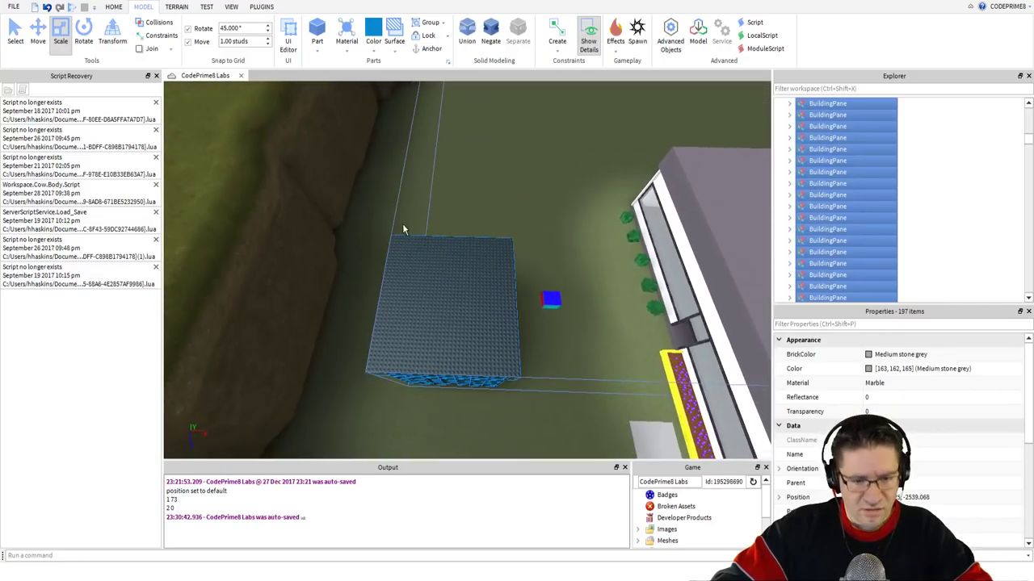
{"action": "left_click_drag", "start_coordinate": [371, 224], "coordinate": [534, 427]}
{"action": "mouse_move", "coordinate": [528, 430]}
{"action": "right_mouse_down"}
{"action": "mouse_move", "coordinate": [517, 415]}
{"action": "mouse_move", "coordinate": [527, 427]}
{"action": "right_mouse_up"}
{"action": "key", "text": "w"}
{"action": "key", "text": "s"}
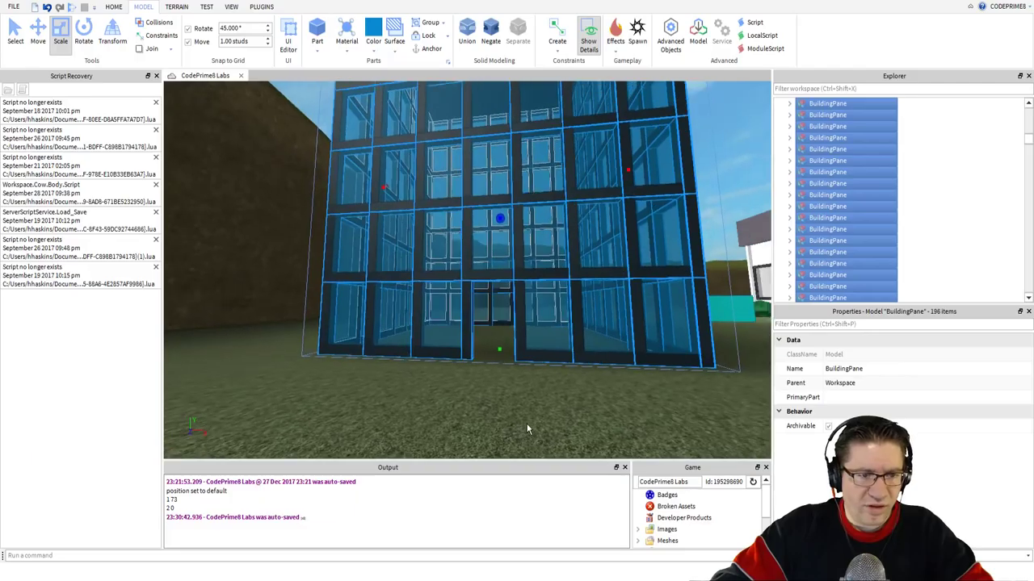
{"action": "left_click", "coordinate": [38, 34]}
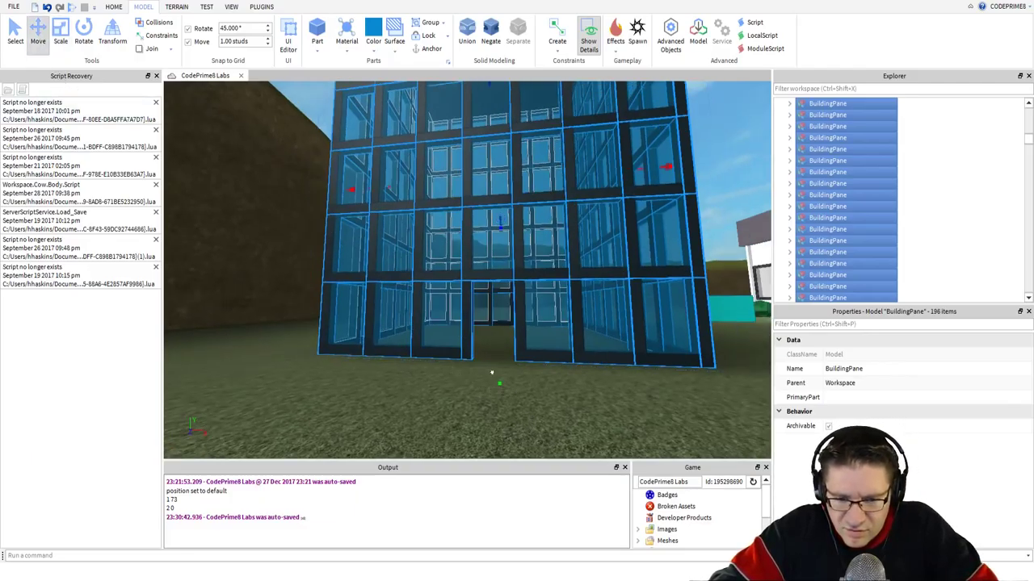
{"action": "left_click_drag", "start_coordinate": [492, 373], "coordinate": [497, 364]}
{"action": "scroll", "coordinate": [464, 323], "scroll_direction": "up", "scroll_amount": 4}
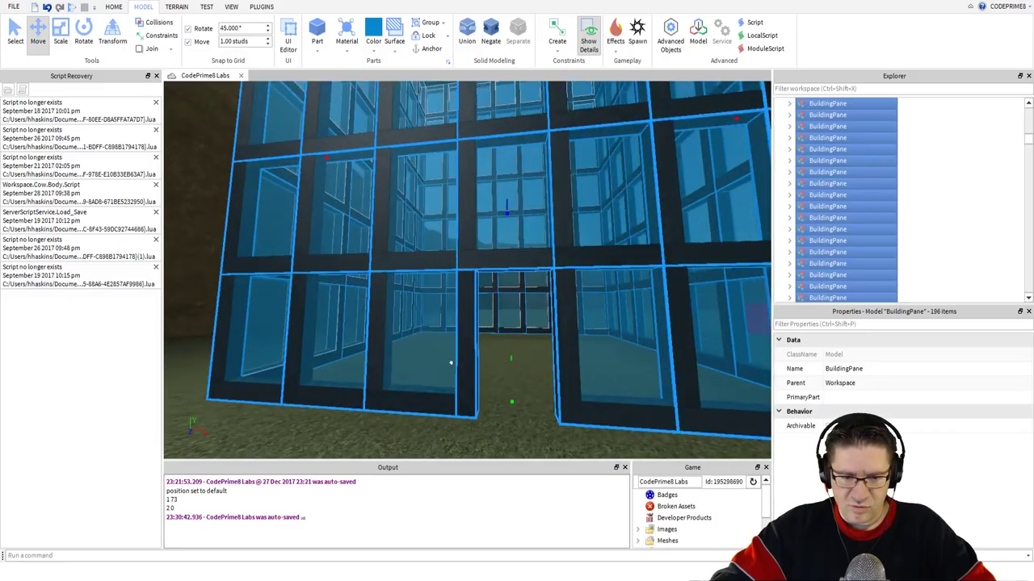
Duplicate the vertical frame part beside the doorway and scale the copy down to a low block at ground level.
{"action": "left_click", "coordinate": [462, 363]}
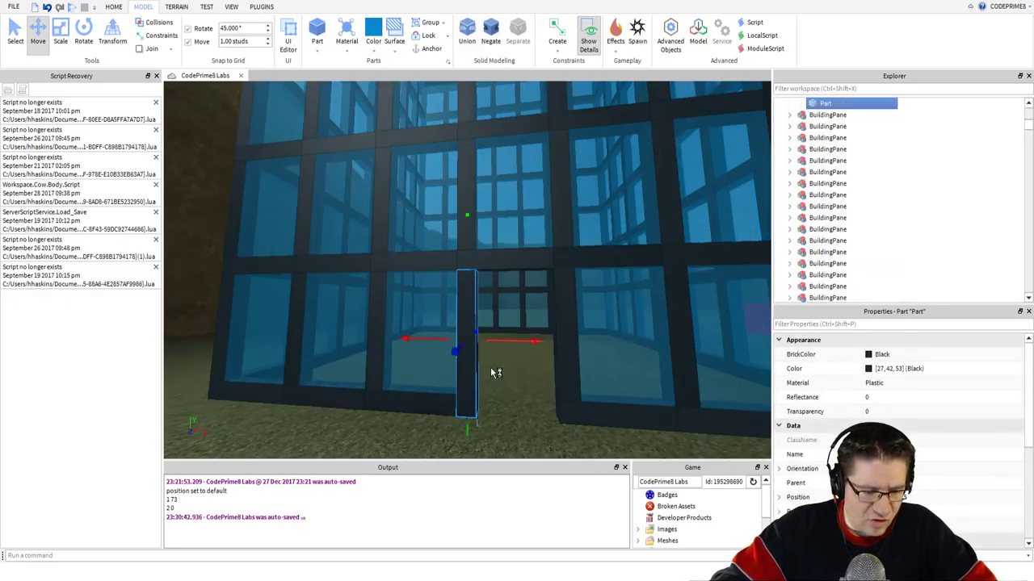
{"action": "key", "text": "ctrl+d"}
{"action": "left_click", "coordinate": [62, 34]}
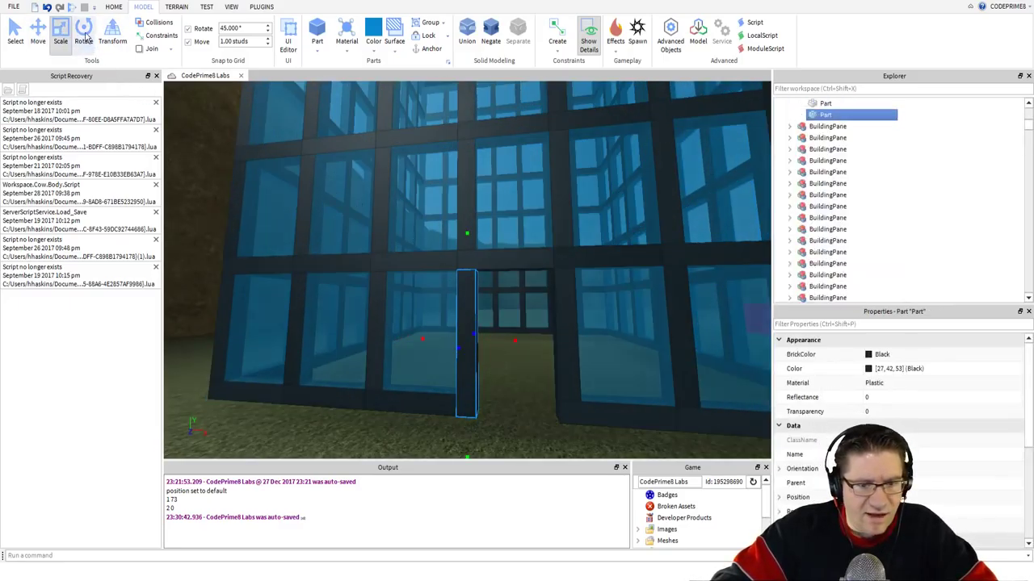
{"action": "left_click_drag", "start_coordinate": [465, 231], "coordinate": [461, 403]}
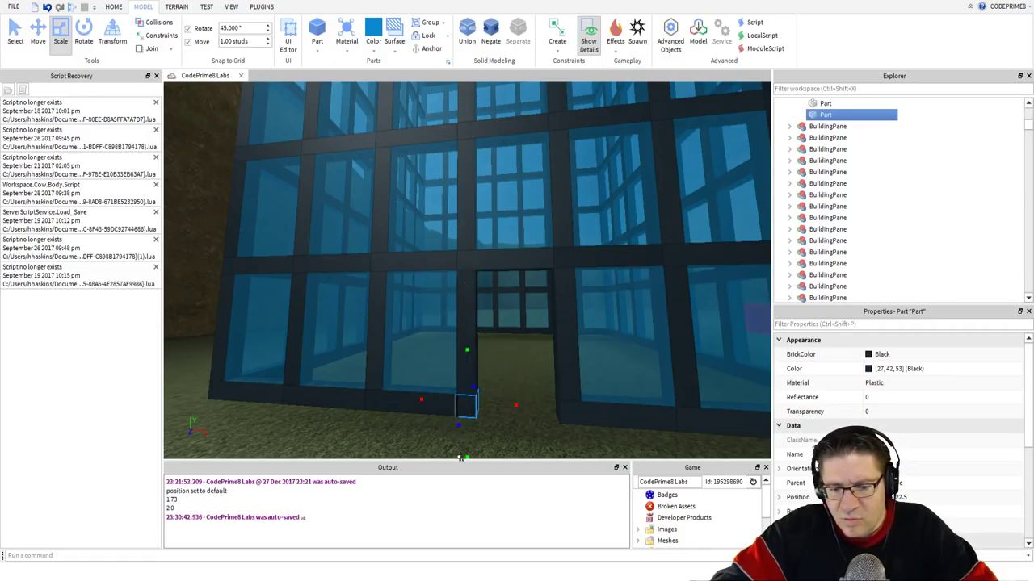
{"action": "left_click_drag", "start_coordinate": [465, 351], "coordinate": [465, 373]}
Stretch the low block in both directions along the base of the front wall to span its width.
{"action": "left_click_drag", "start_coordinate": [412, 419], "coordinate": [186, 377]}
{"action": "right_click_drag", "start_coordinate": [479, 434], "coordinate": [478, 431]}
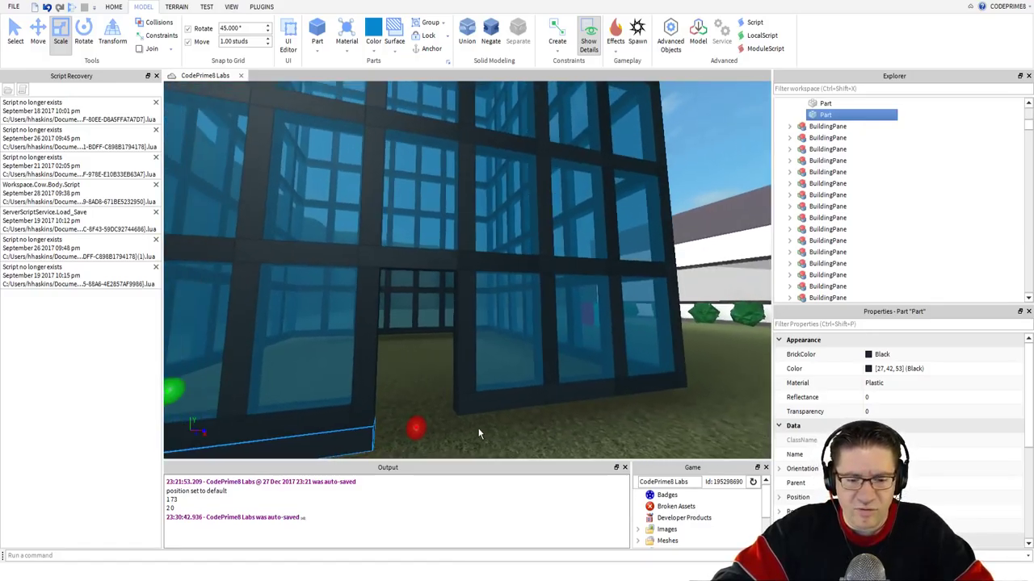
{"action": "left_click_drag", "start_coordinate": [419, 428], "coordinate": [708, 400]}
Widen the base strip inward from the front wall to cover the first part of the building's floor.
{"action": "key", "text": "s"}
{"action": "mouse_move", "coordinate": [708, 400]}
{"action": "right_mouse_down"}
{"action": "mouse_move", "coordinate": [678, 383]}
{"action": "mouse_move", "coordinate": [688, 397]}
{"action": "right_mouse_up"}
{"action": "key", "text": "w"}
{"action": "key", "text": "a"}
{"action": "left_click_drag", "start_coordinate": [507, 279], "coordinate": [660, 302]}
{"action": "right_click_drag", "start_coordinate": [660, 302], "coordinate": [591, 263]}
{"action": "key", "text": "s"}
{"action": "key", "text": "w"}
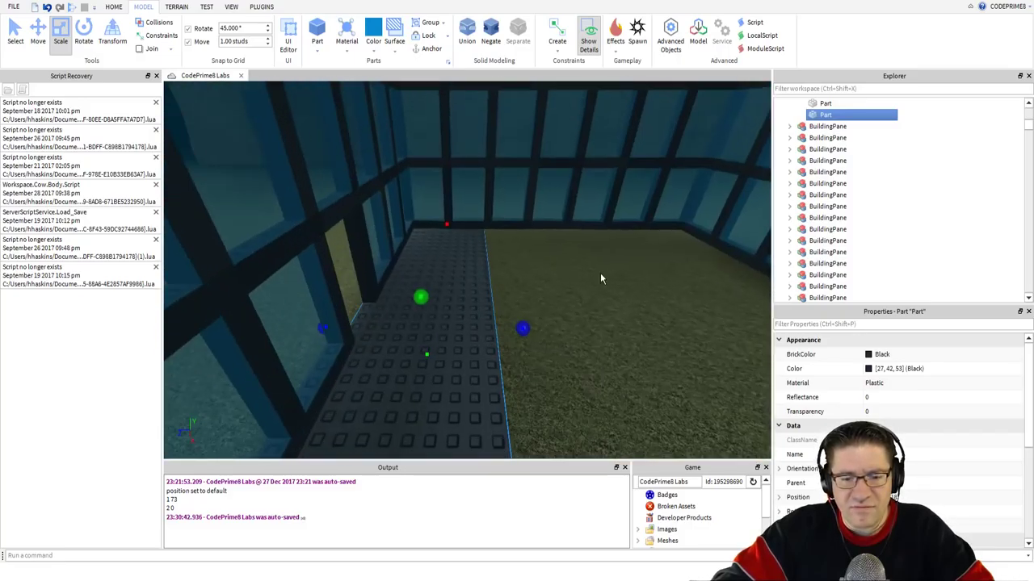
Extend the floor slab across the remaining depth to the back wall and check its fit along the outside base.
{"action": "left_click_drag", "start_coordinate": [520, 322], "coordinate": [513, 315]}
{"action": "key", "text": "w"}
{"action": "key", "text": "d"}
{"action": "mouse_move", "coordinate": [598, 307]}
{"action": "left_mouse_down"}
{"action": "mouse_move", "coordinate": [579, 304]}
{"action": "mouse_move", "coordinate": [604, 309]}
{"action": "left_mouse_up"}
{"action": "key", "text": "d"}
{"action": "right_click_drag", "start_coordinate": [605, 309], "coordinate": [555, 287]}
{"action": "key", "text": "w"}
{"action": "key", "text": "w"}
{"action": "key", "text": "s"}
{"action": "key", "text": "w"}
{"action": "key", "text": "s"}
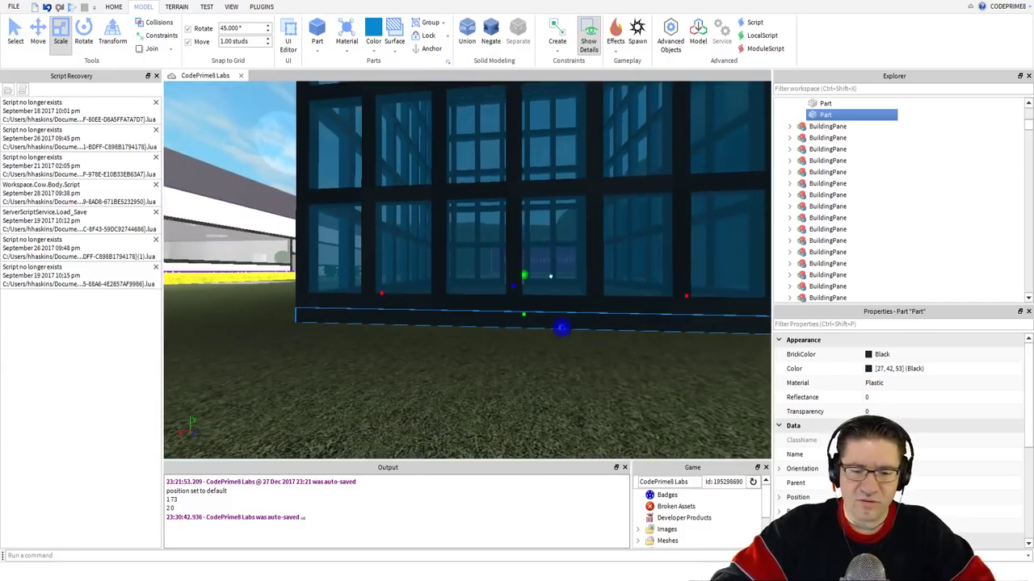
Duplicate the floor slab twice, raising the first copy to the top of the ground storey and the second one storey higher.
{"action": "key", "text": "ctrl+d"}
{"action": "left_click", "coordinate": [41, 31]}
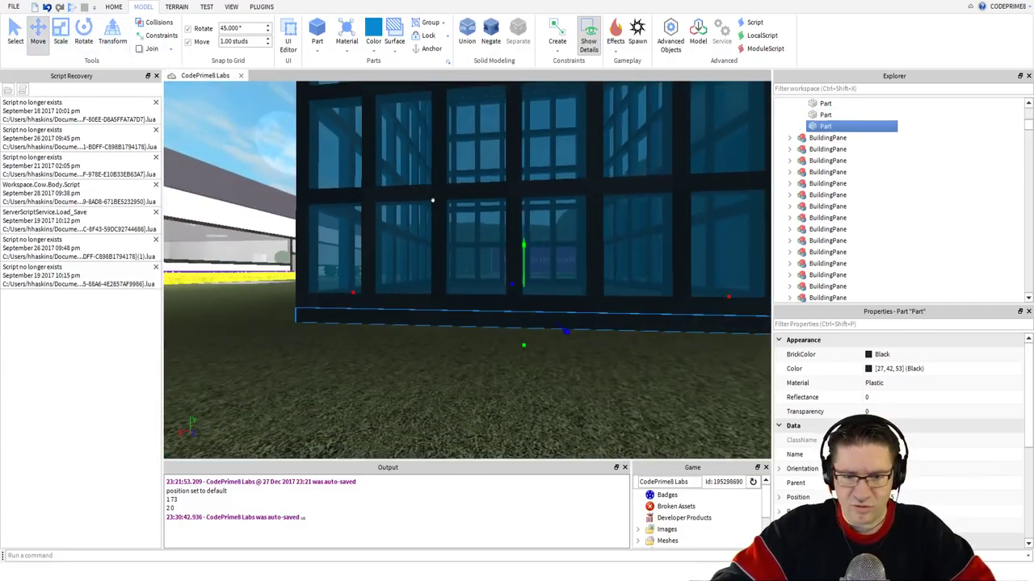
{"action": "left_click_drag", "start_coordinate": [520, 242], "coordinate": [518, 179]}
{"action": "key", "text": "ctrl+d"}
{"action": "left_click_drag", "start_coordinate": [520, 245], "coordinate": [499, 191]}
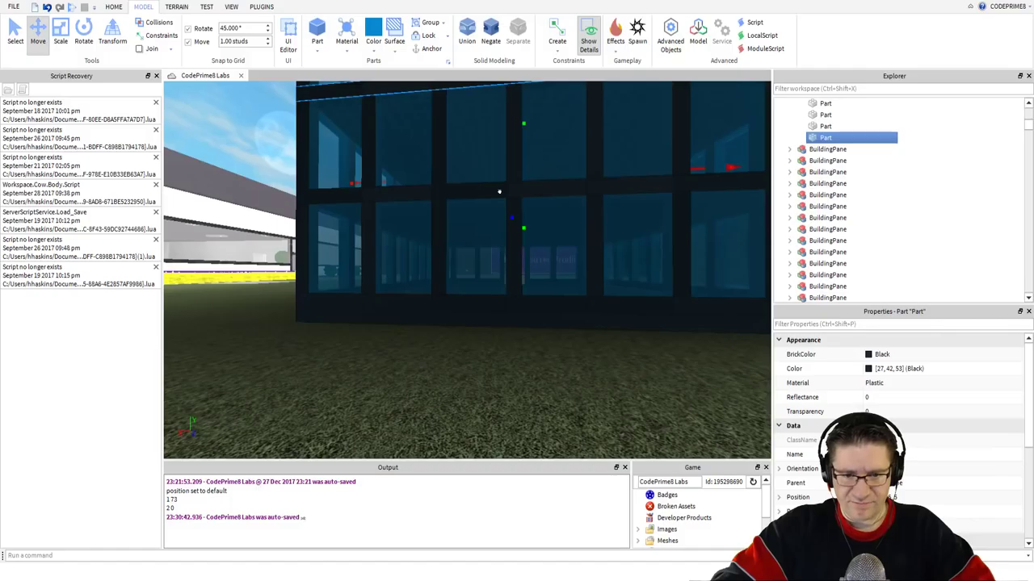
{"action": "right_click_drag", "start_coordinate": [499, 191], "coordinate": [499, 191]}
{"action": "key", "text": "e"}
{"action": "key", "text": "e"}
{"action": "key", "text": "s"}
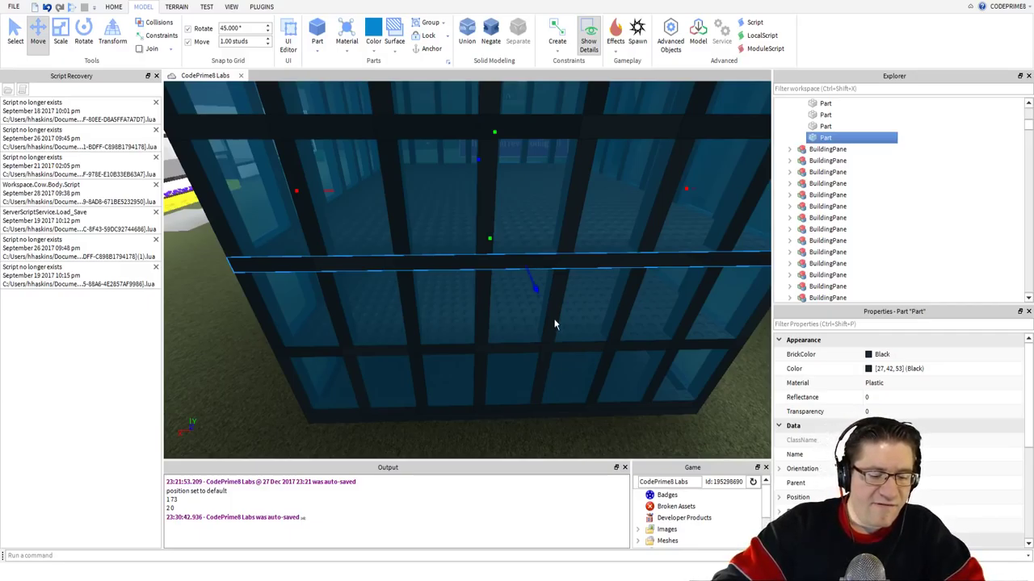
Start a playtest and walk the character through the doorway into the office building.
{"action": "key", "text": "F5"}
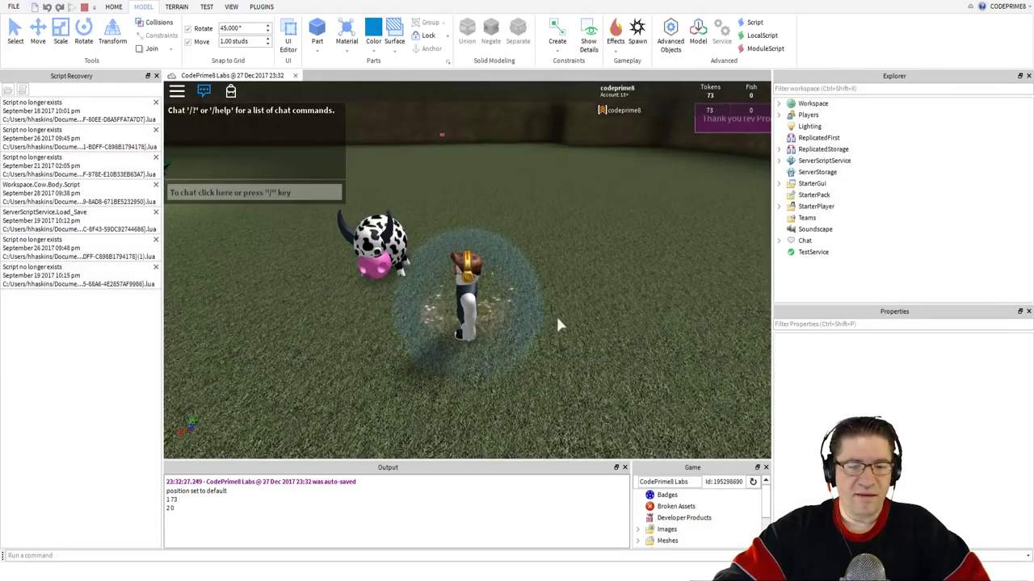
{"action": "right_click_drag", "start_coordinate": [557, 318], "coordinate": [556, 316]}
{"action": "key", "text": "w"}
{"action": "key", "text": "w"}
{"action": "key", "text": "w"}
{"action": "key", "text": "w"}
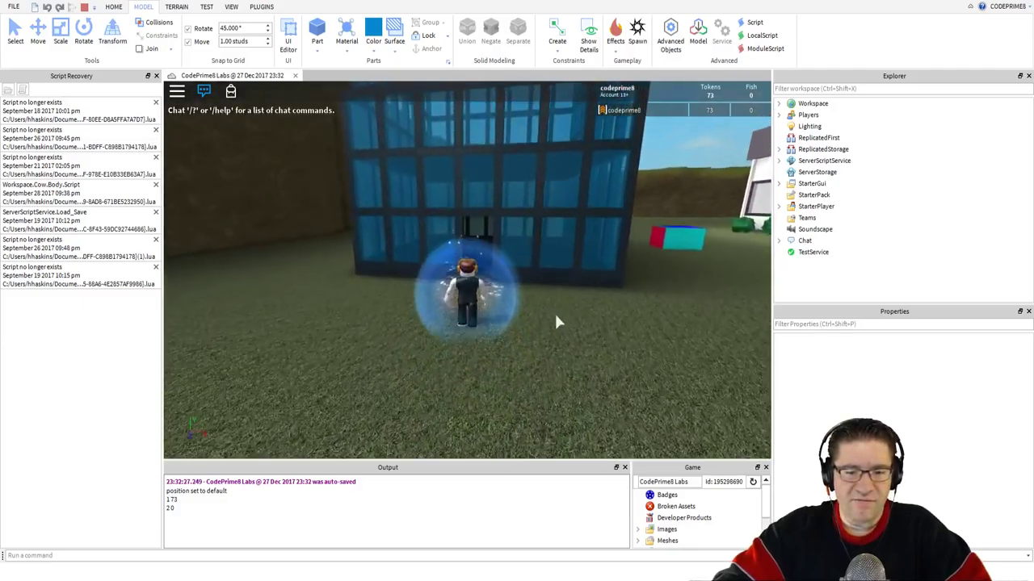
{"action": "key", "text": "w"}
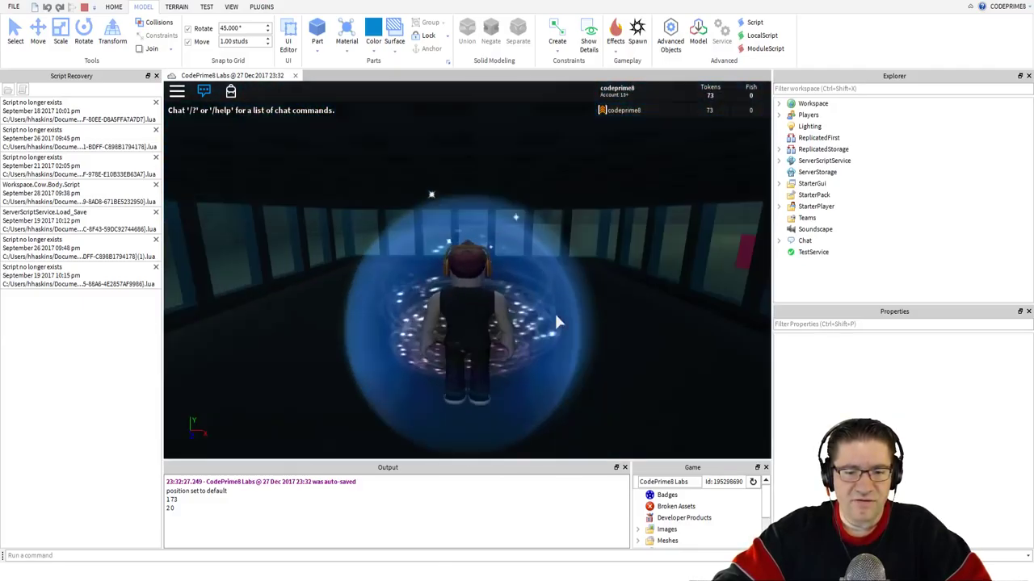
{"action": "key", "text": "w"}
Walk the character around inside and in front of the building and back through the doorway to inspect the result.
{"action": "right_click_drag", "start_coordinate": [555, 315], "coordinate": [555, 315]}
{"action": "key", "text": "d"}
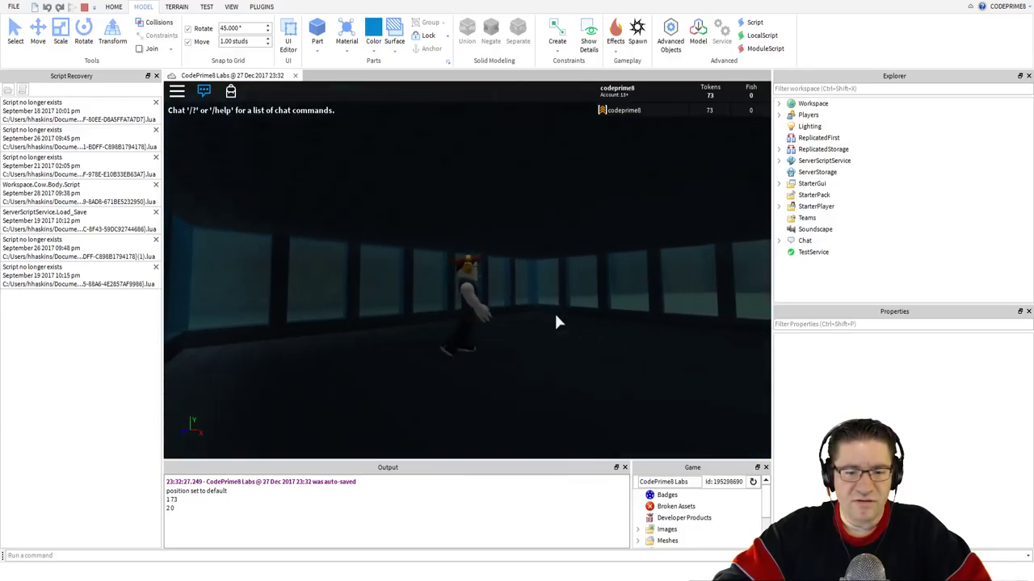
{"action": "key", "text": "s"}
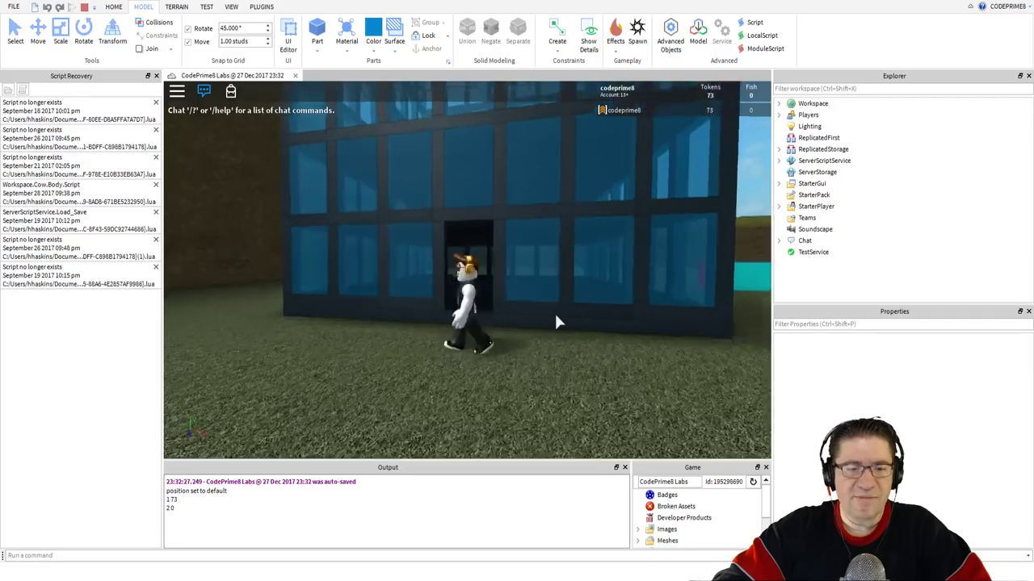
{"action": "key", "text": "w"}
{"action": "key", "text": "s"}
{"action": "key", "text": "d"}
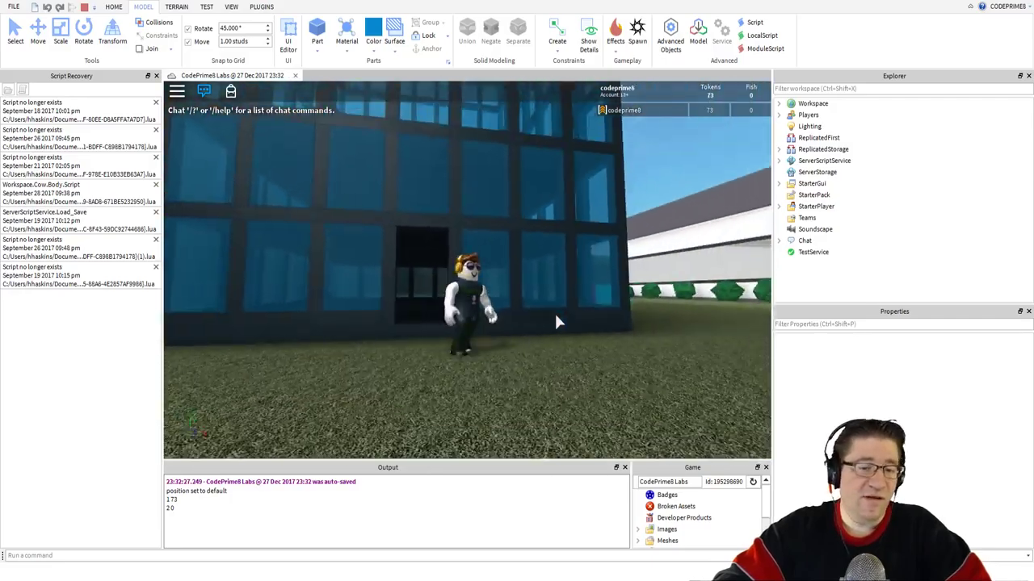
{"action": "right_click_drag", "start_coordinate": [553, 312], "coordinate": [553, 312]}
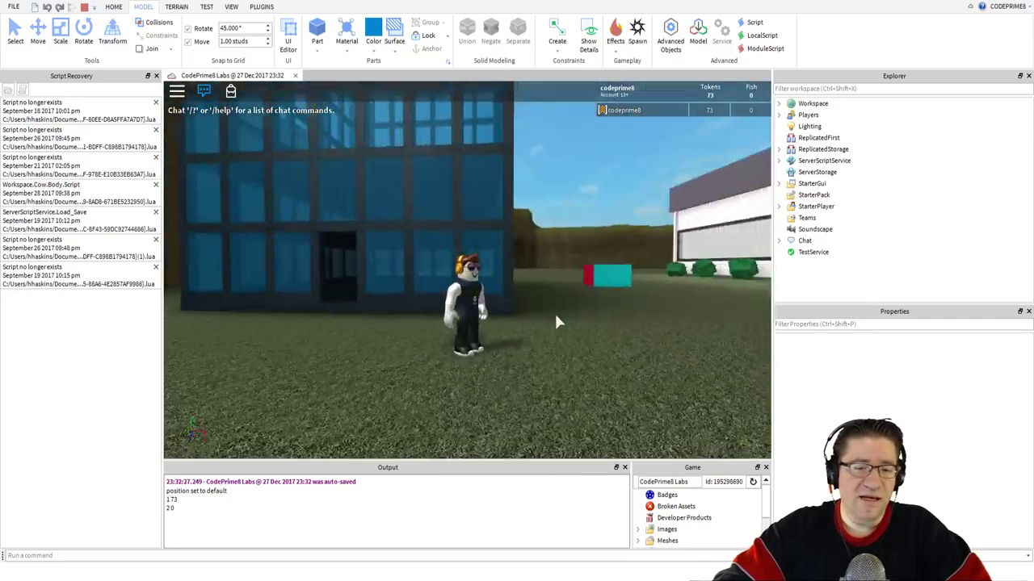
{"action": "key", "text": "d"}
{"action": "key", "text": "a"}
{"action": "right_click_drag", "start_coordinate": [405, 243], "coordinate": [405, 243]}
{"action": "key", "text": "w"}
{"action": "key", "text": "w"}
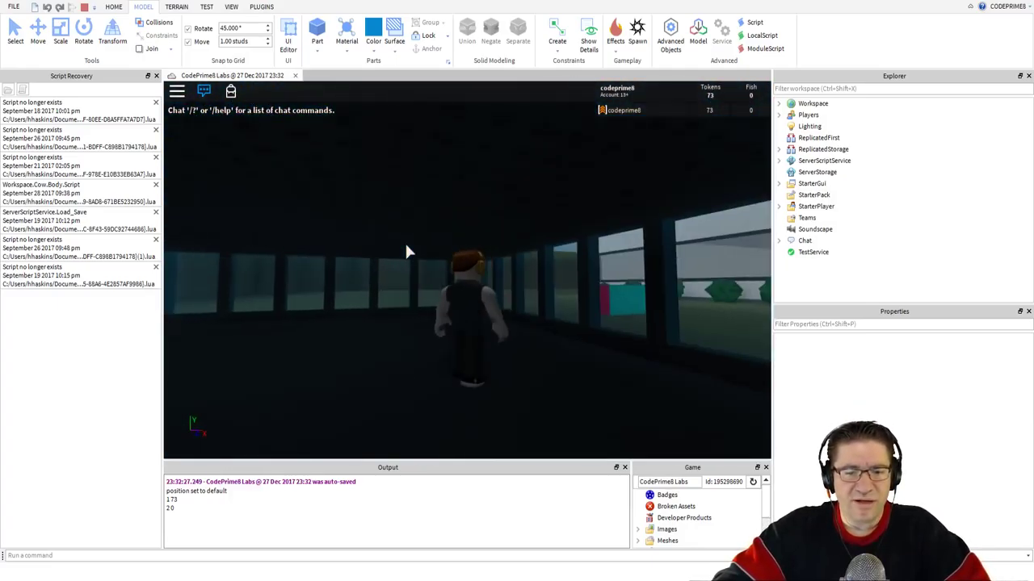
Walk the character out of the building, view the whole tower from a distance, and end the playtest.
{"action": "key", "text": "d"}
{"action": "right_click_drag", "start_coordinate": [405, 243], "coordinate": [405, 243]}
{"action": "key", "text": "a"}
{"action": "key", "text": "w"}
{"action": "key", "text": "a"}
{"action": "scroll", "coordinate": [405, 243], "scroll_direction": "down", "scroll_amount": 8}
{"action": "scroll", "coordinate": [405, 244], "scroll_direction": "down", "scroll_amount": 3}
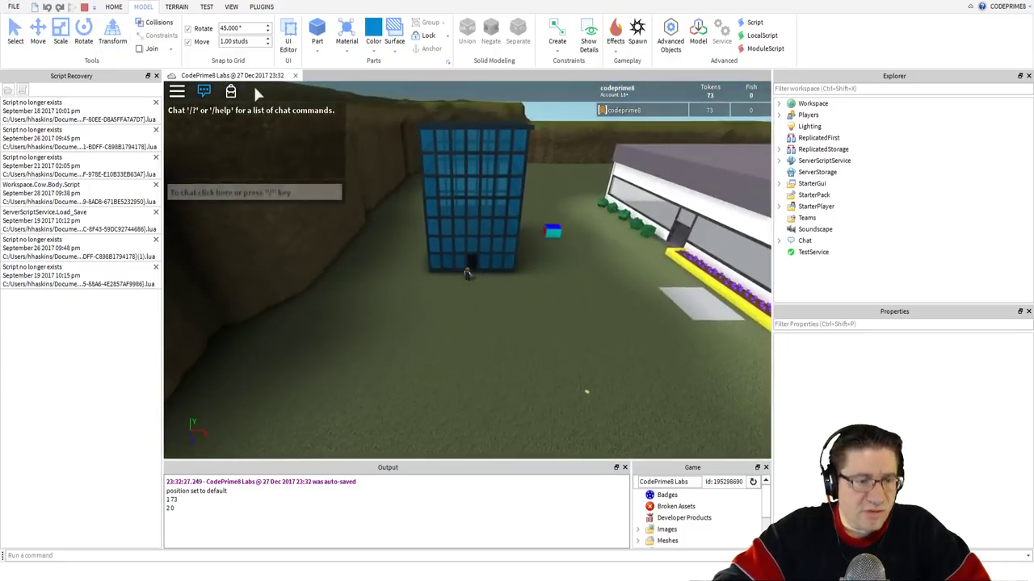
{"action": "left_click", "coordinate": [84, 7]}
Select all the tower's window panes and parts from an overhead view and group them into a single model.
{"action": "right_click_drag", "start_coordinate": [541, 139], "coordinate": [435, 250]}
{"action": "scroll", "coordinate": [546, 147], "scroll_direction": "down", "scroll_amount": 10}
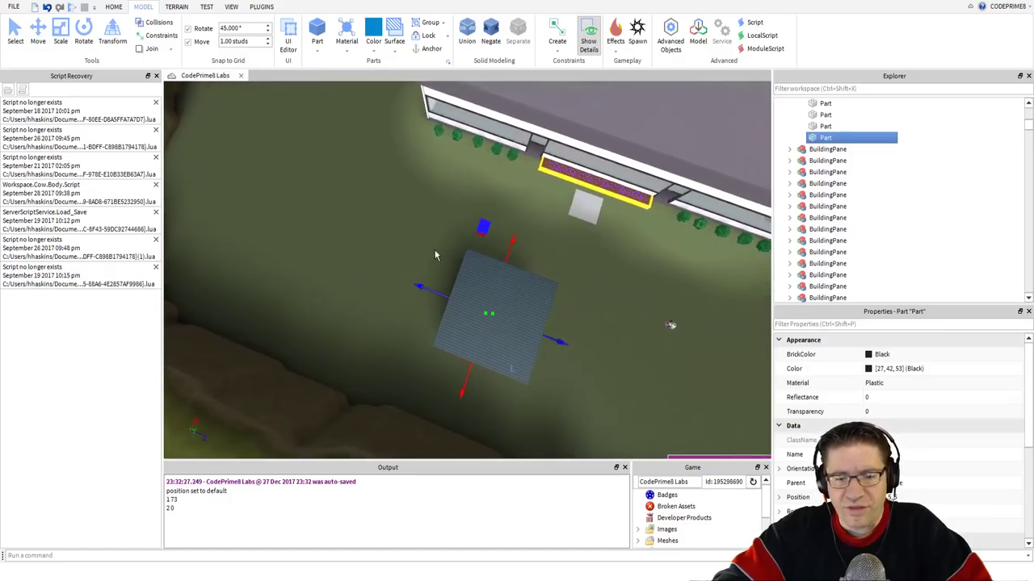
{"action": "left_click_drag", "start_coordinate": [453, 238], "coordinate": [560, 412]}
{"action": "right_click_drag", "start_coordinate": [521, 374], "coordinate": [472, 320]}
{"action": "left_click_drag", "start_coordinate": [409, 258], "coordinate": [521, 406]}
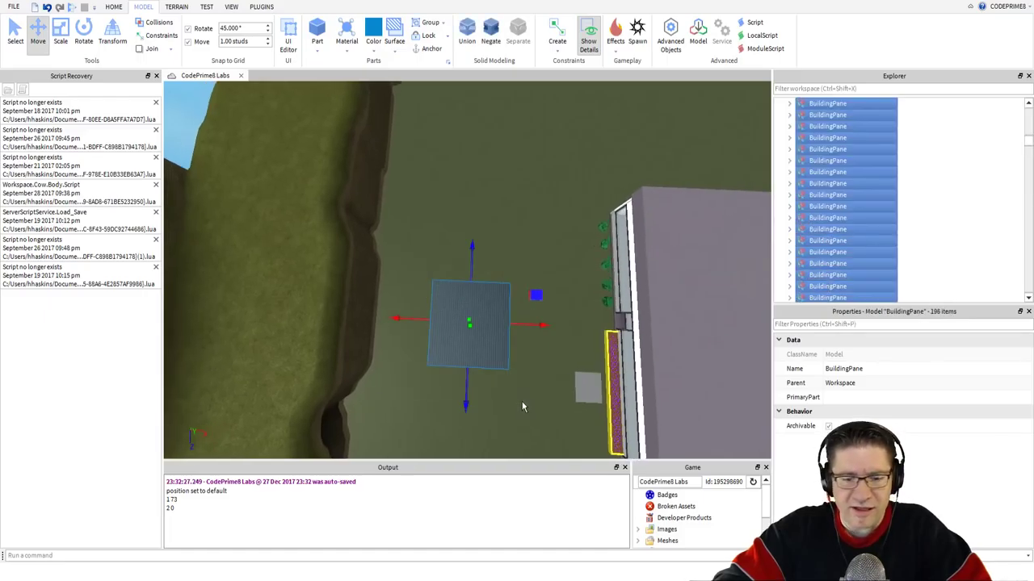
{"action": "key", "text": "ctrl+g"}
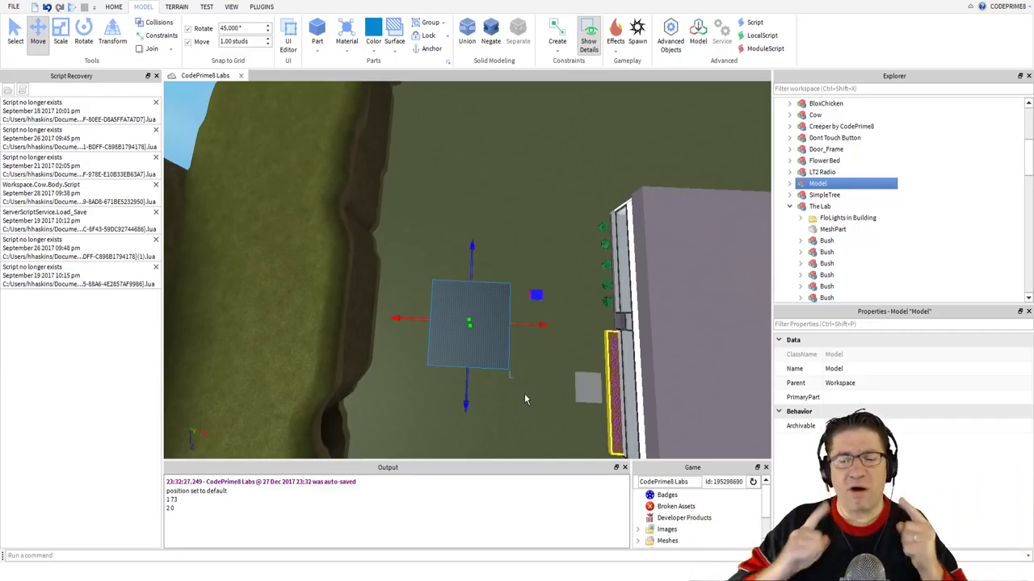
Rename the grouped tower model as OfficeBuilding.
{"action": "left_click", "coordinate": [817, 183]}
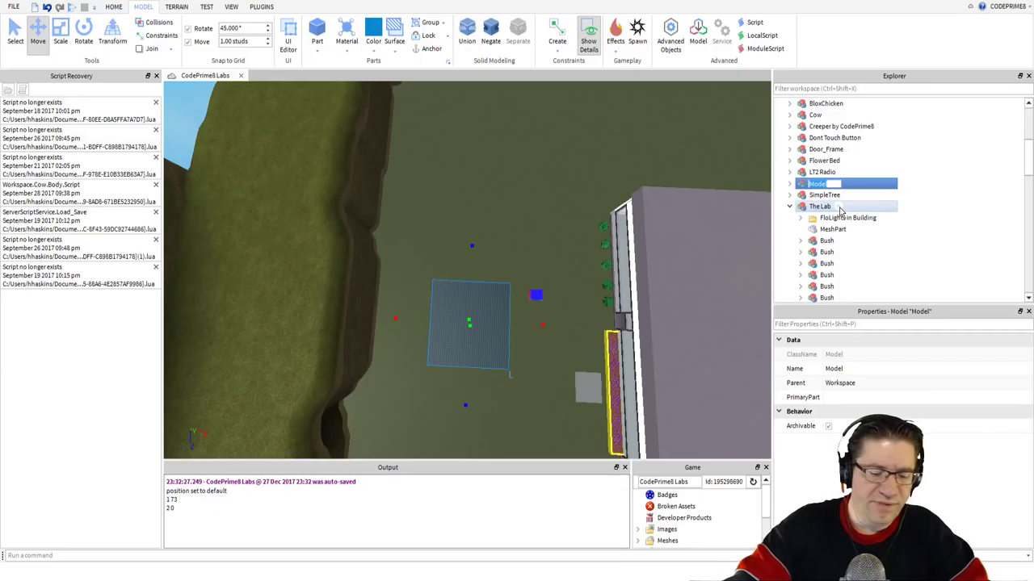
{"action": "type", "text": "Building"}
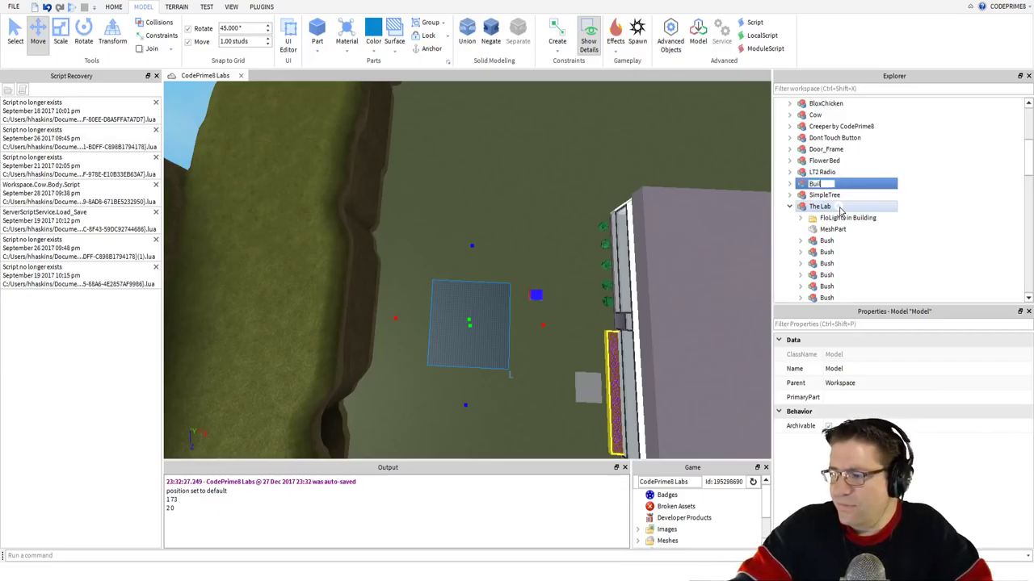
{"action": "key", "text": "BackSpace"}
{"action": "key", "text": "BackSpace"}
{"action": "key", "text": "BackSpace"}
{"action": "key", "text": "BackSpace"}
{"action": "key", "text": "BackSpace"}
{"action": "key", "text": "BackSpace"}
{"action": "key", "text": "BackSpace"}
{"action": "key", "text": "BackSpace"}
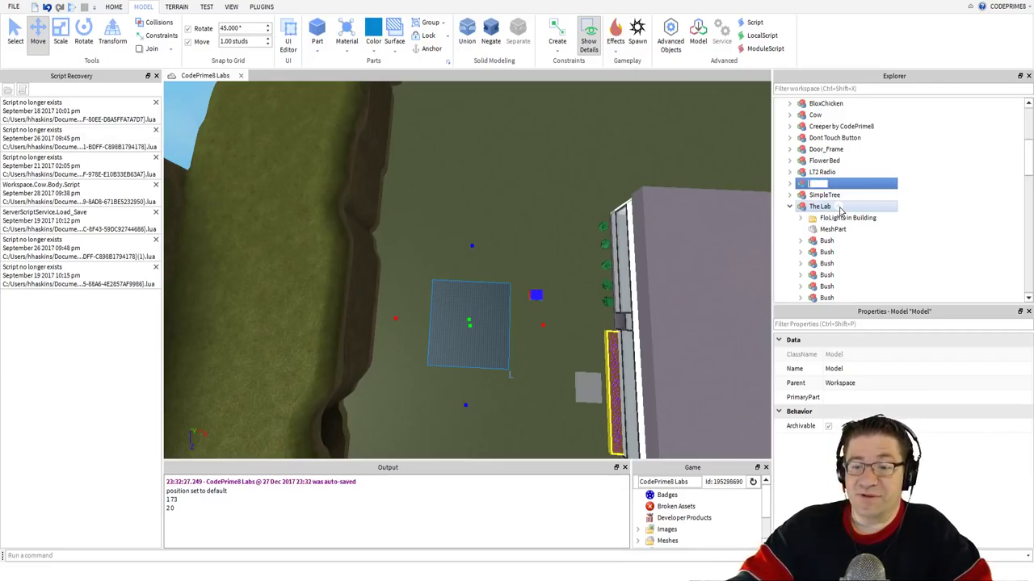
{"action": "type", "text": "OfficeBuilding"}
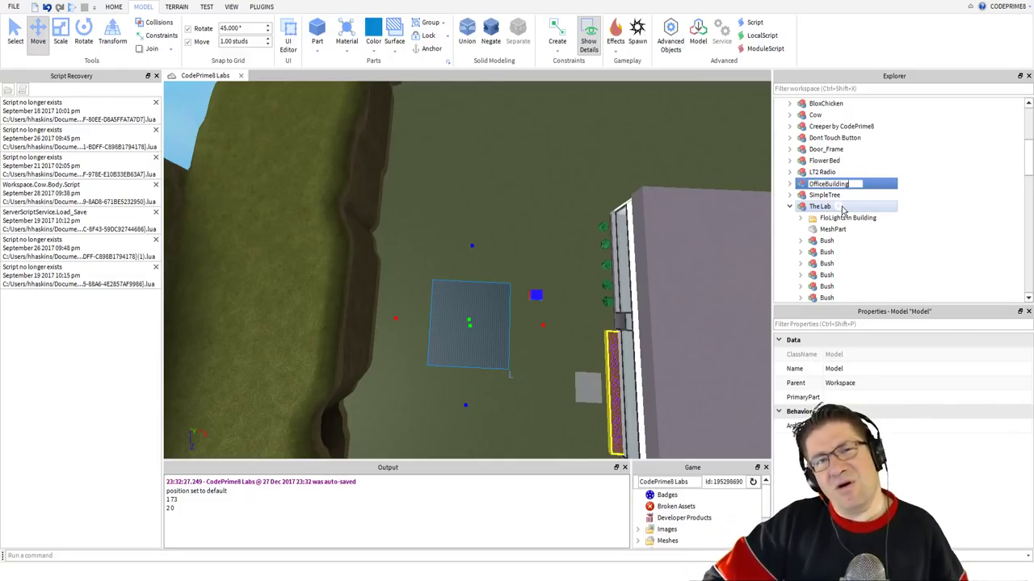
{"action": "key", "text": "Return"}
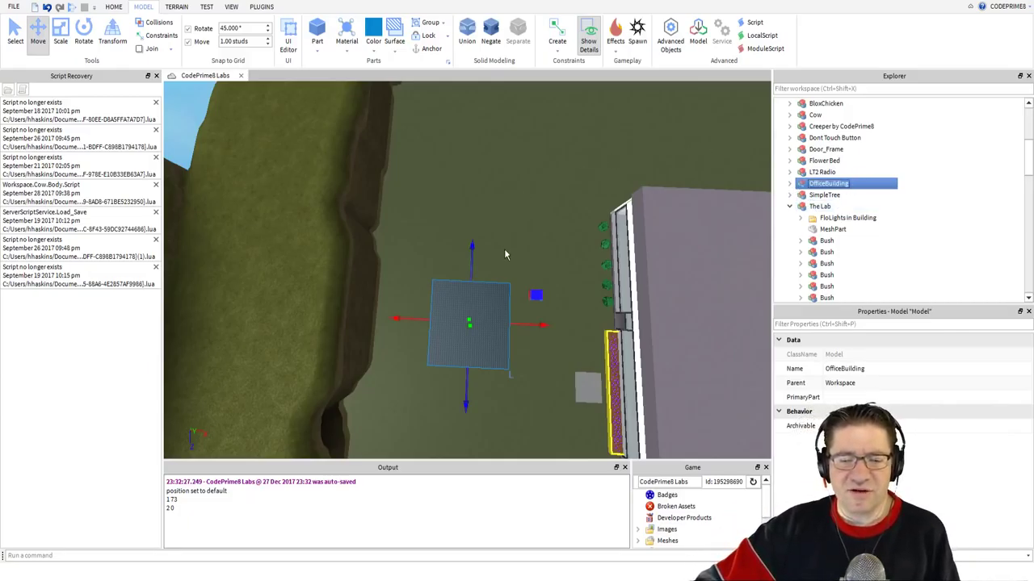
Move the OfficeBuilding model to open ground farther along the cliff and view it from ground level.
{"action": "left_click_drag", "start_coordinate": [462, 287], "coordinate": [442, 119]}
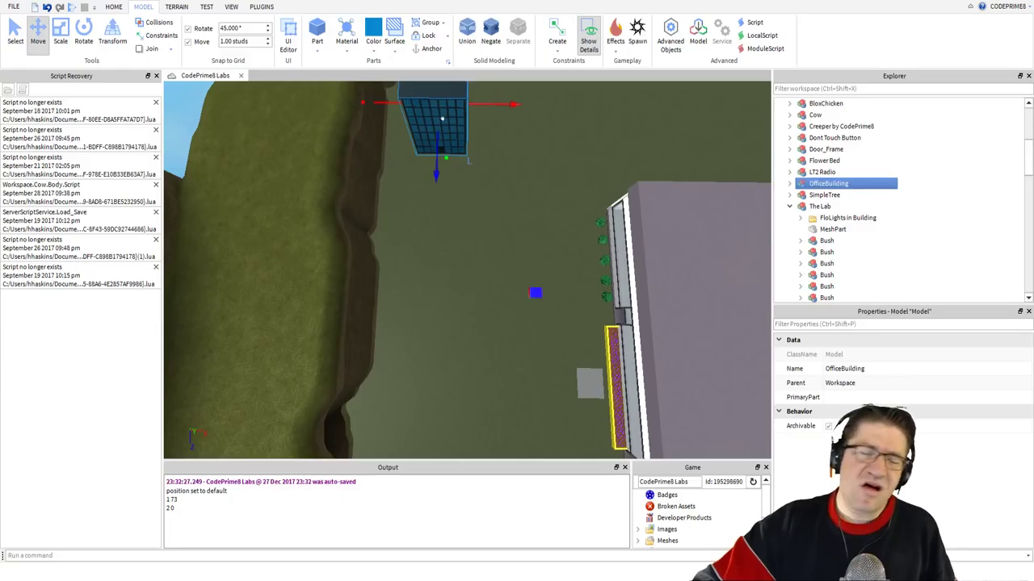
{"action": "right_click_drag", "start_coordinate": [447, 128], "coordinate": [475, 182]}
{"action": "key", "text": "w"}
{"action": "key", "text": "w"}
{"action": "key", "text": "d"}
{"action": "key", "text": "w"}
{"action": "key", "text": "w"}
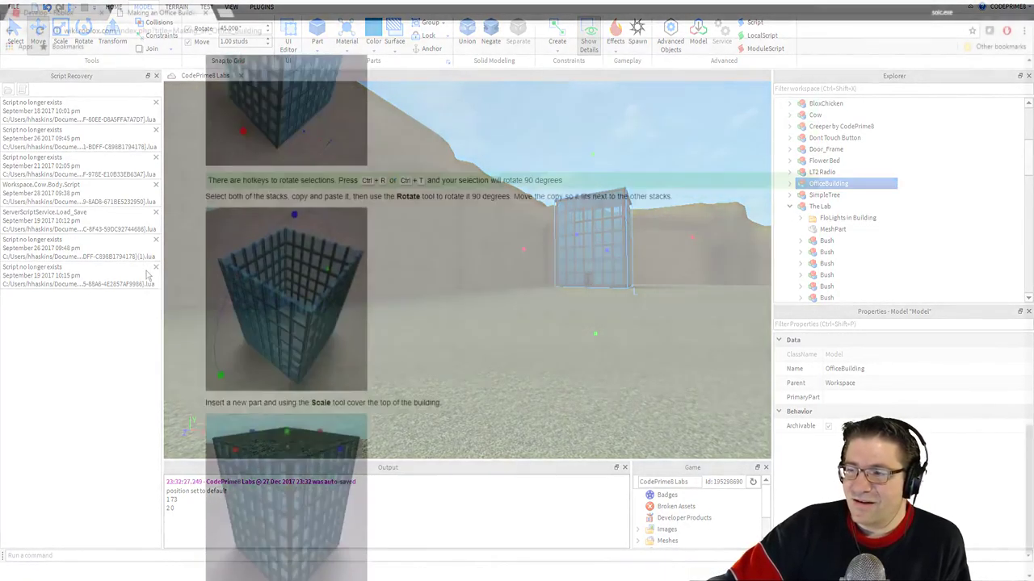
Switch to the browser and return from the Making an Office Building tutorial to the Learn Roblox page.
{"action": "scroll", "coordinate": [146, 275], "scroll_direction": "up", "scroll_amount": 15}
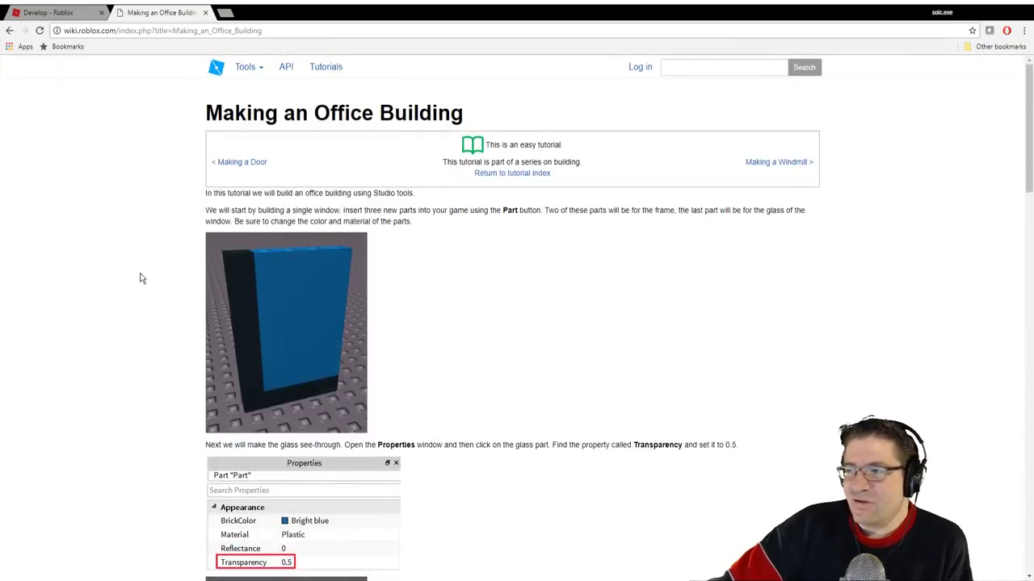
{"action": "left_click", "coordinate": [10, 30]}
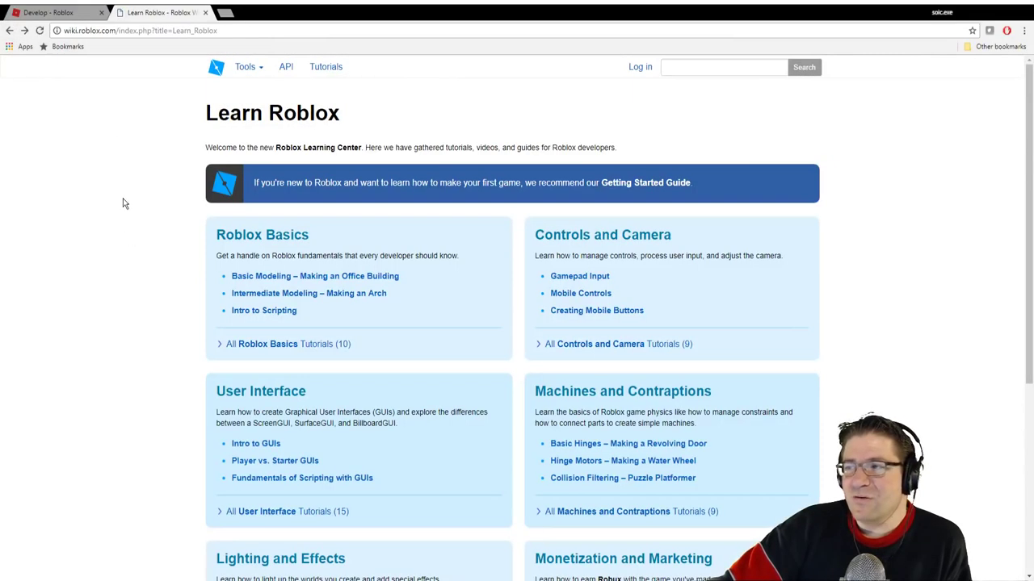